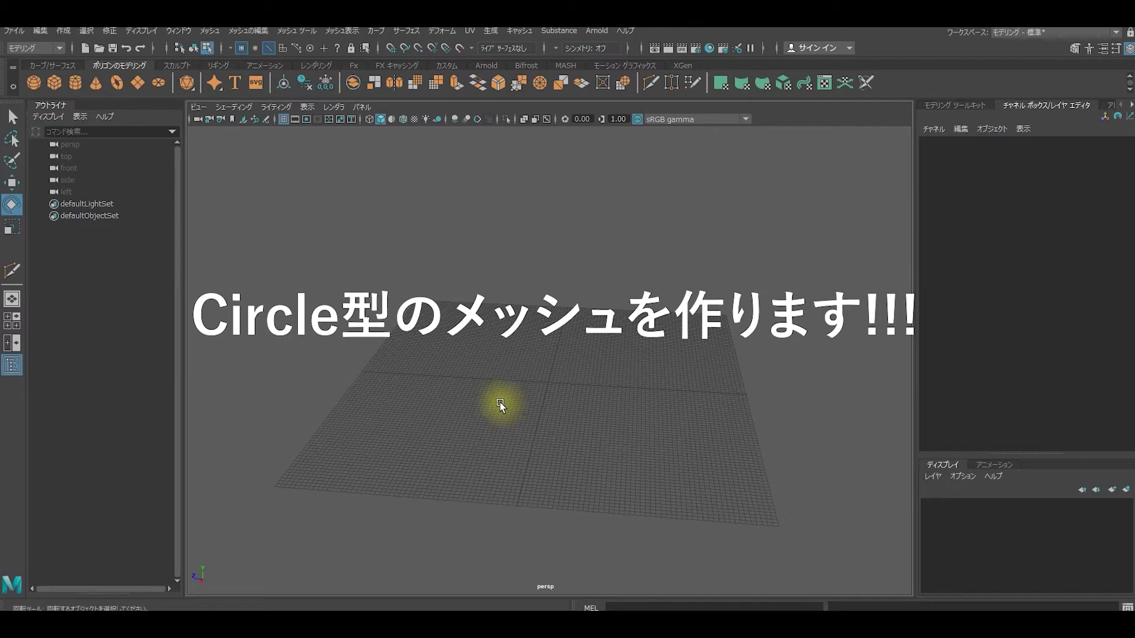
Step: Apply the Display > Grid options: length and width 50, line spacing 5, 5 subdivisions
{"action": "mouse_move", "coordinate": [483, 406]}
{"action": "left_mouse_down", "text": "alt"}
{"action": "mouse_move", "coordinate": [677, 421]}
{"action": "mouse_move", "coordinate": [499, 406]}
{"action": "left_mouse_up", "text": "alt"}
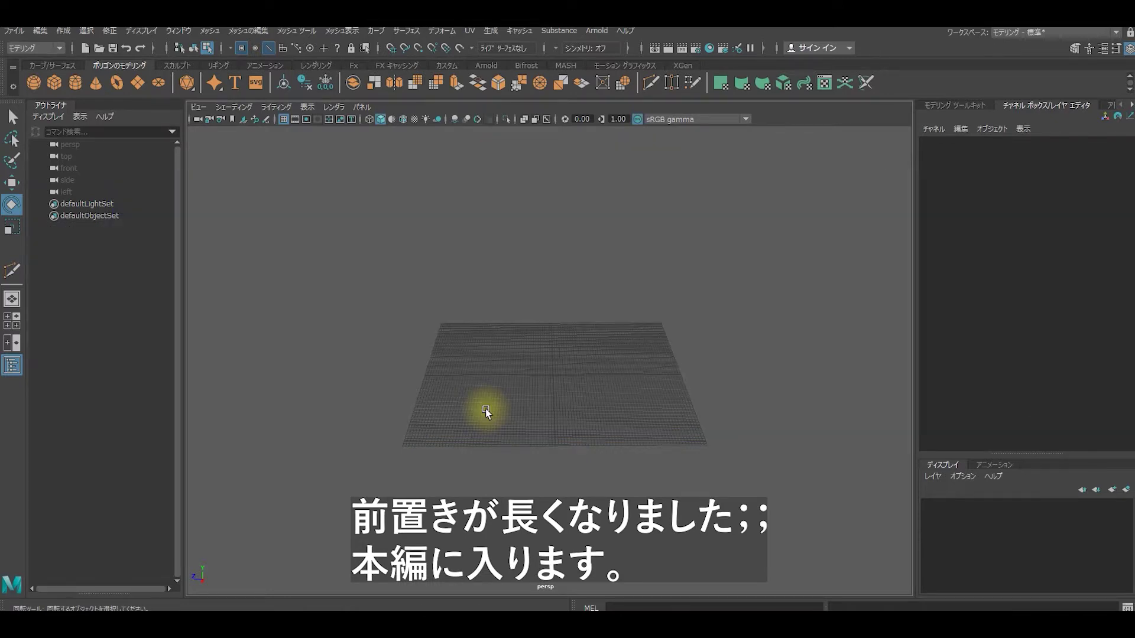
{"action": "scroll", "coordinate": [485, 412], "scroll_direction": "up", "scroll_amount": 3}
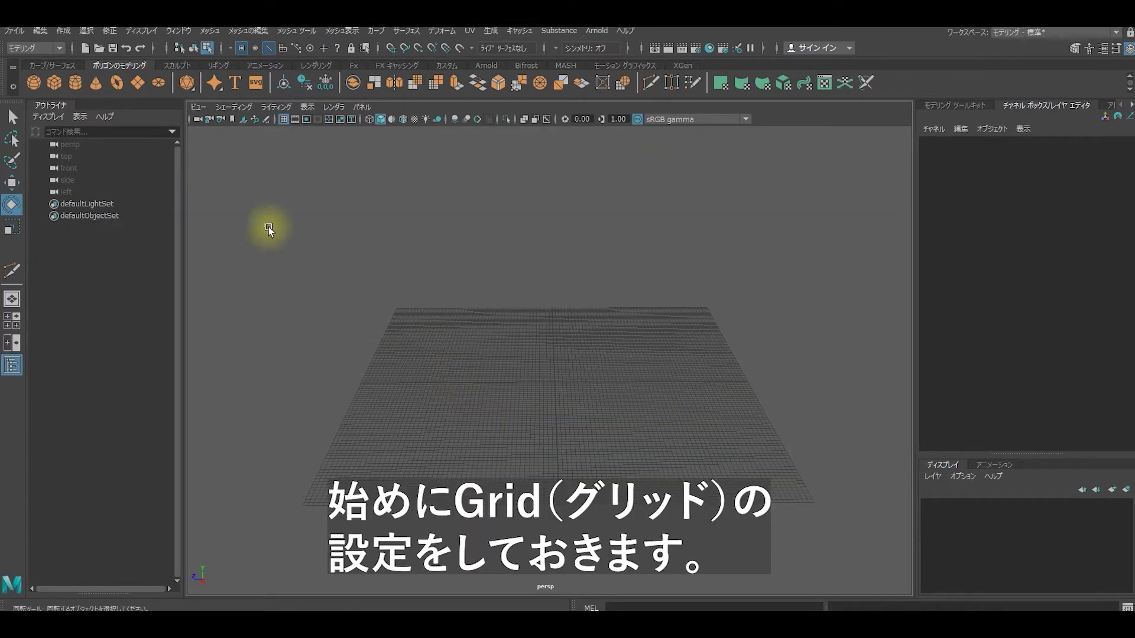
{"action": "left_click", "coordinate": [153, 34]}
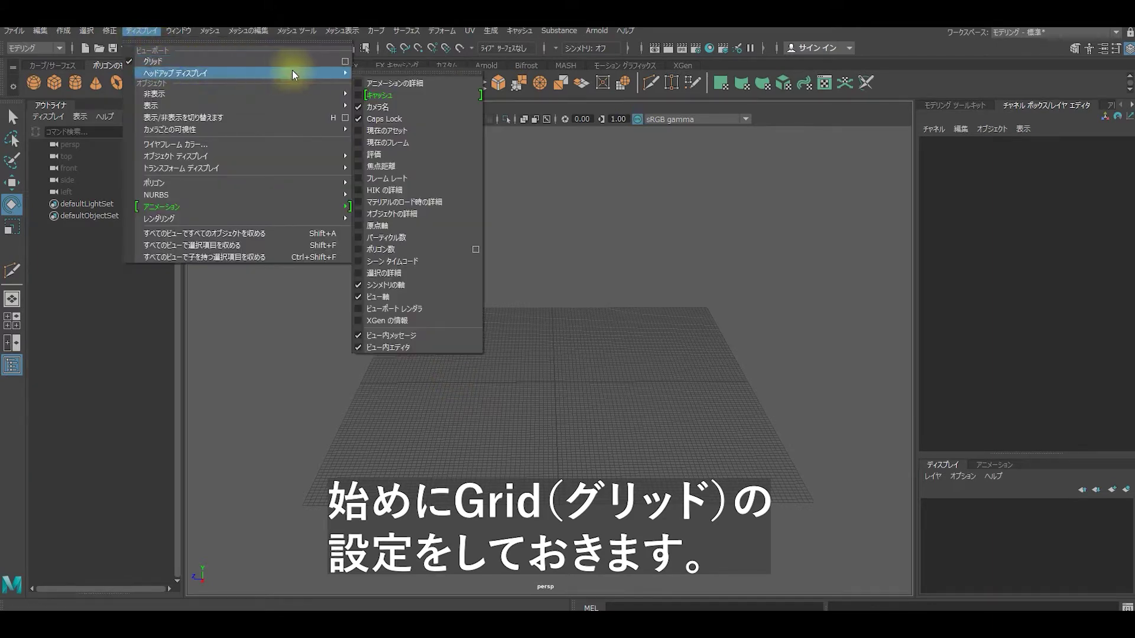
{"action": "left_click", "coordinate": [345, 61]}
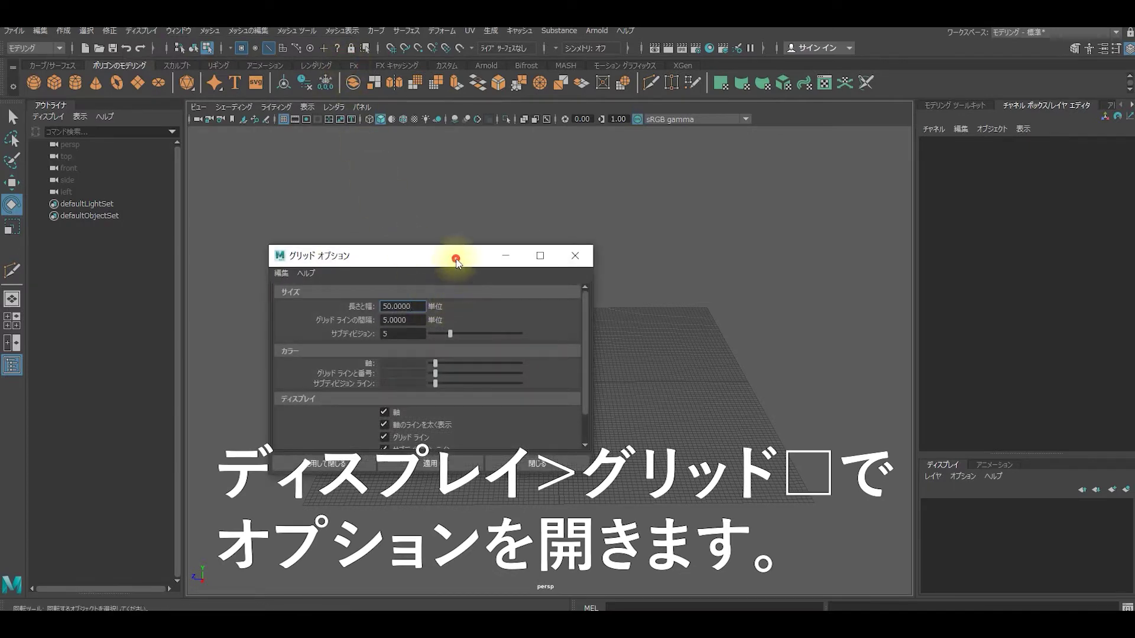
{"action": "left_click_drag", "start_coordinate": [455, 260], "coordinate": [543, 237]}
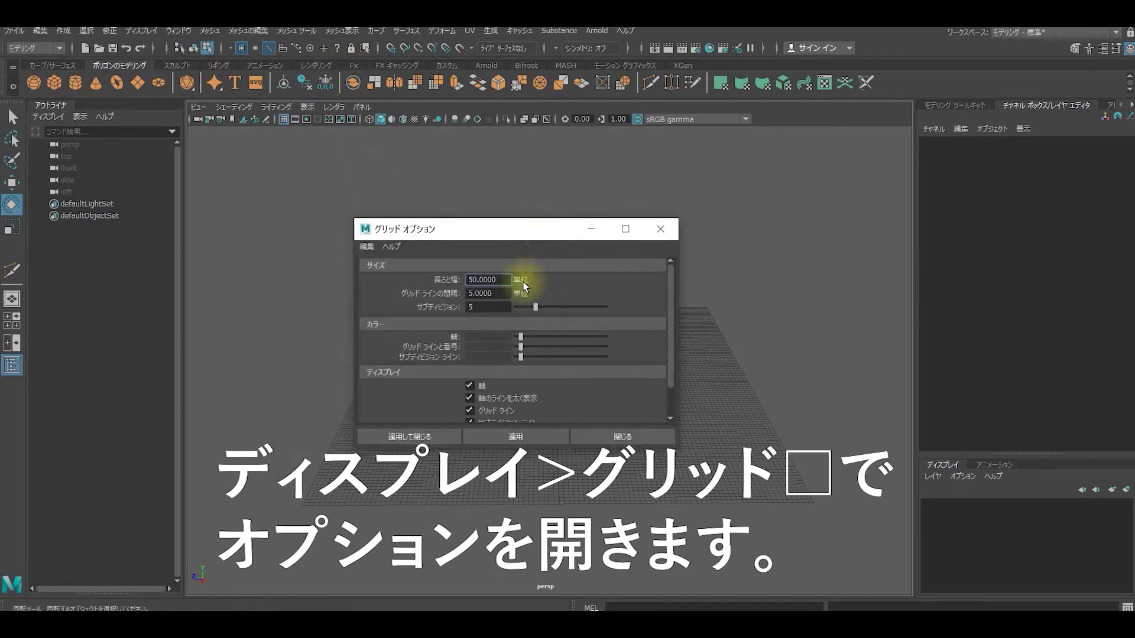
{"action": "left_click_drag", "start_coordinate": [507, 279], "coordinate": [446, 275]}
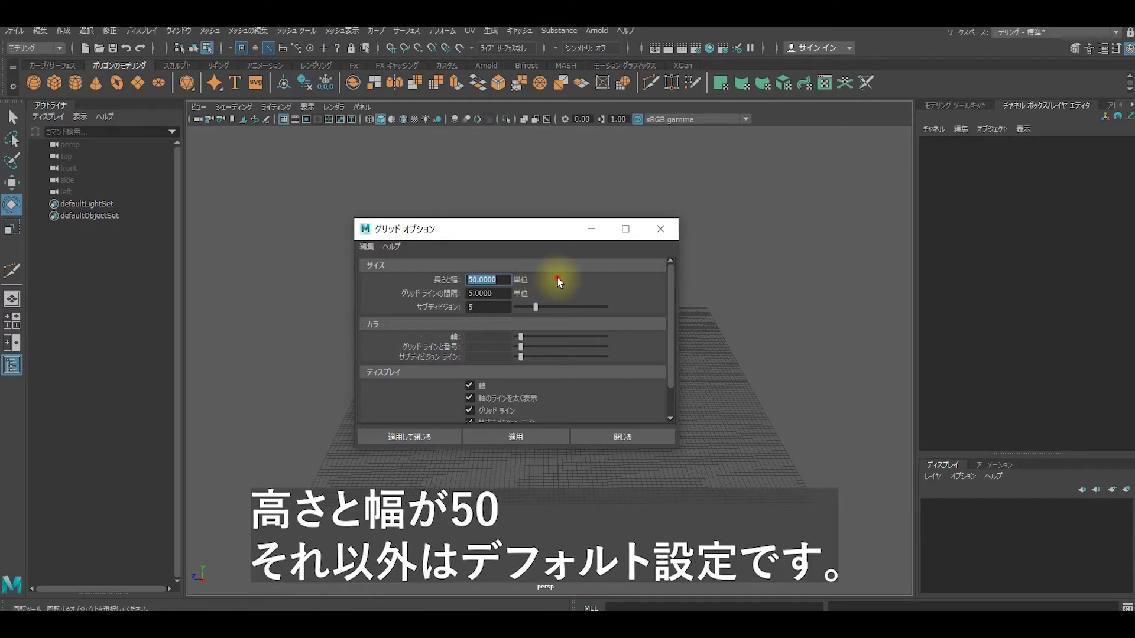
{"action": "left_click", "coordinate": [505, 280]}
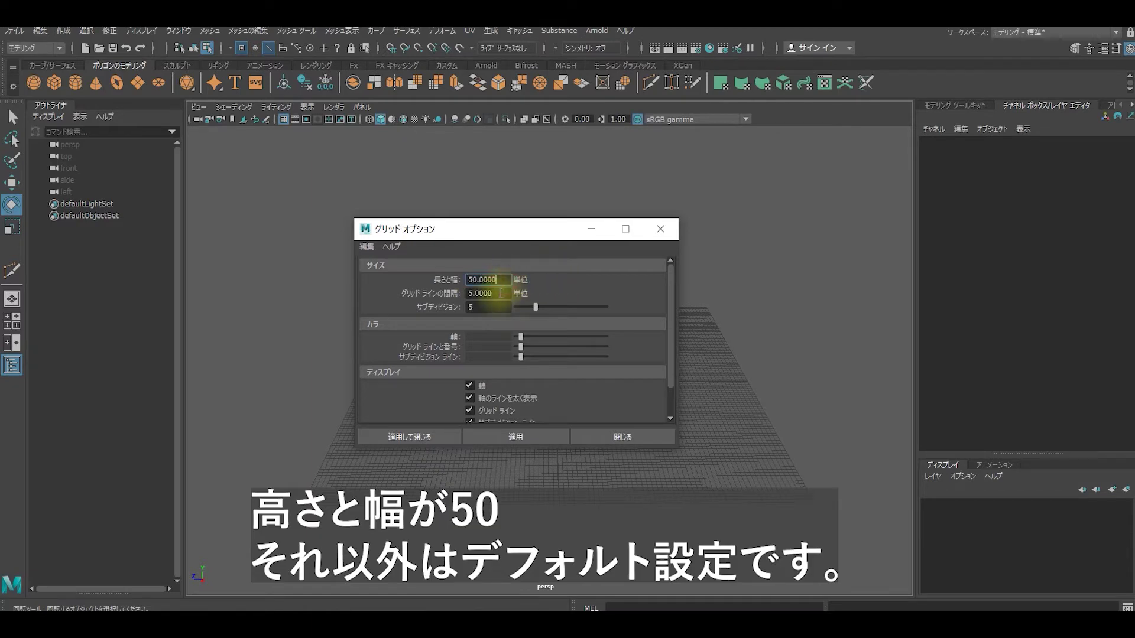
{"action": "scroll", "coordinate": [587, 292], "scroll_direction": "down", "scroll_amount": 1}
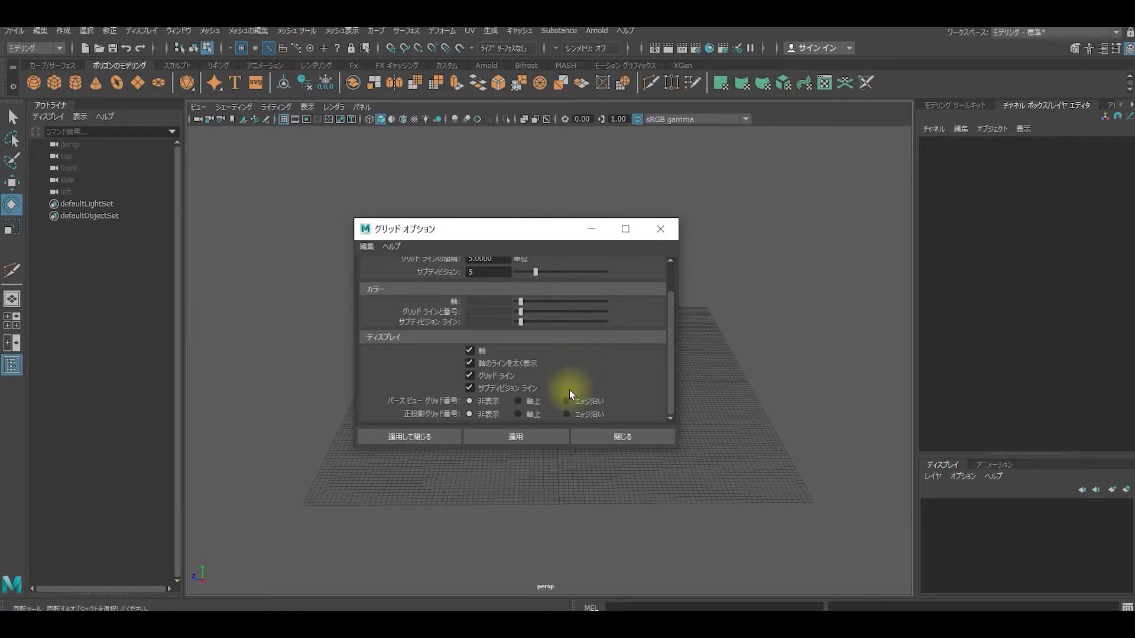
{"action": "left_click", "coordinate": [556, 440]}
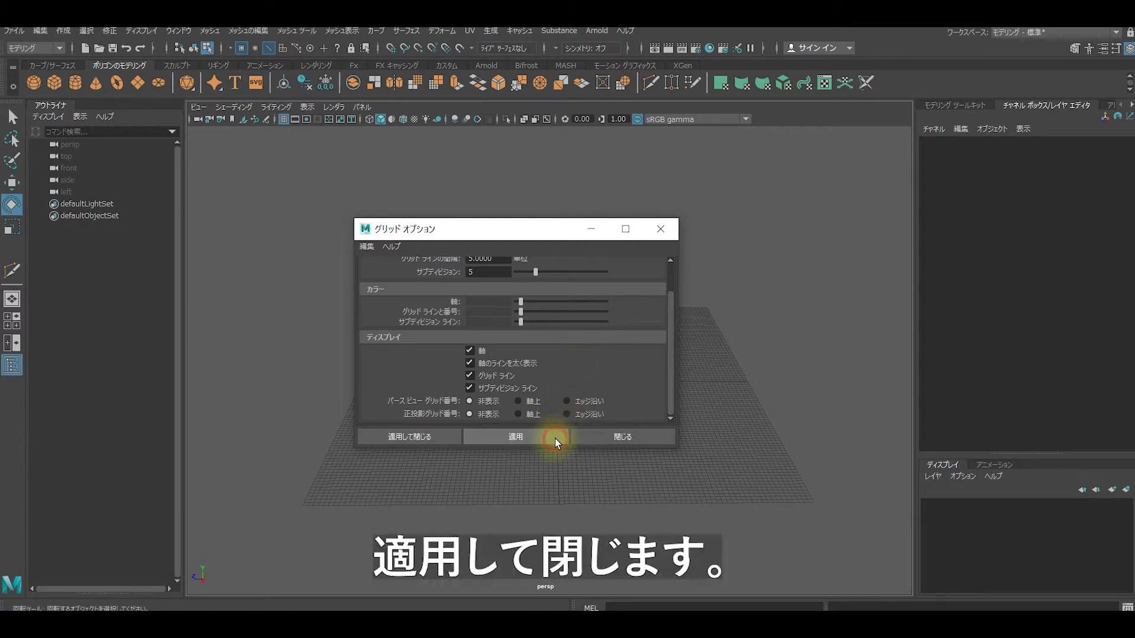
{"action": "left_click", "coordinate": [602, 439]}
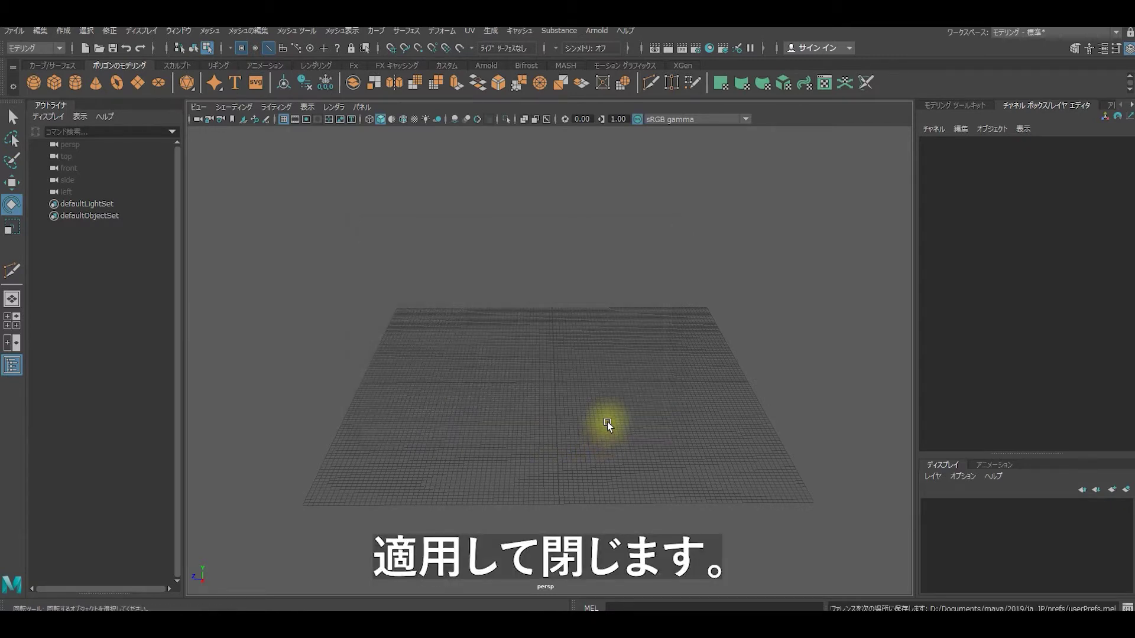
{"action": "mouse_move", "coordinate": [608, 422]}
{"action": "left_mouse_down", "text": "alt"}
{"action": "mouse_move", "coordinate": [574, 438]}
{"action": "mouse_move", "coordinate": [466, 444]}
{"action": "mouse_move", "coordinate": [554, 435]}
{"action": "mouse_move", "coordinate": [559, 342]}
{"action": "mouse_move", "coordinate": [578, 415]}
{"action": "mouse_move", "coordinate": [618, 426]}
{"action": "mouse_move", "coordinate": [590, 427]}
{"action": "left_mouse_up", "text": "alt"}
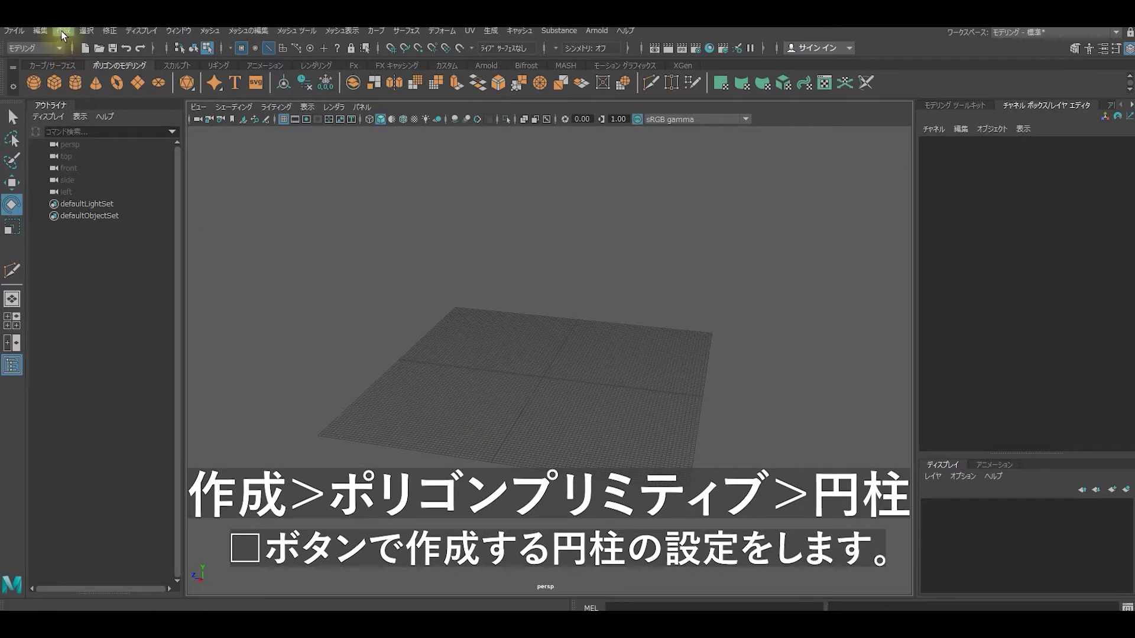
Step: Create a polygon cylinder: radius 20, height 10, 24 axis, 1 height, 3 cap divisions
{"action": "left_click", "coordinate": [64, 32]}
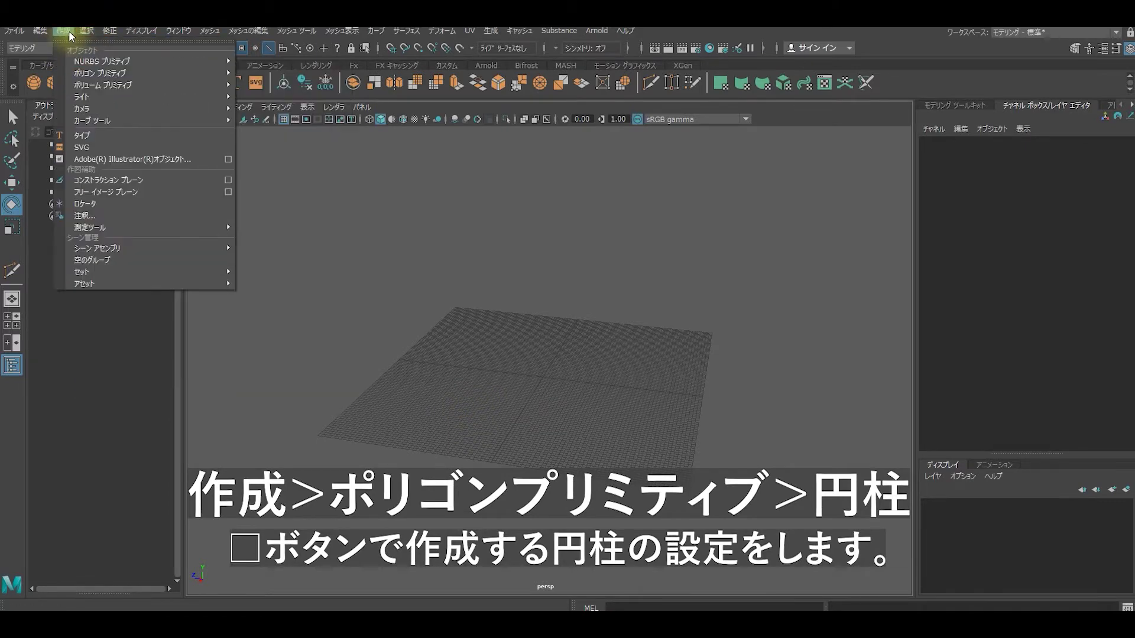
{"action": "mouse_move", "coordinate": [146, 73]}
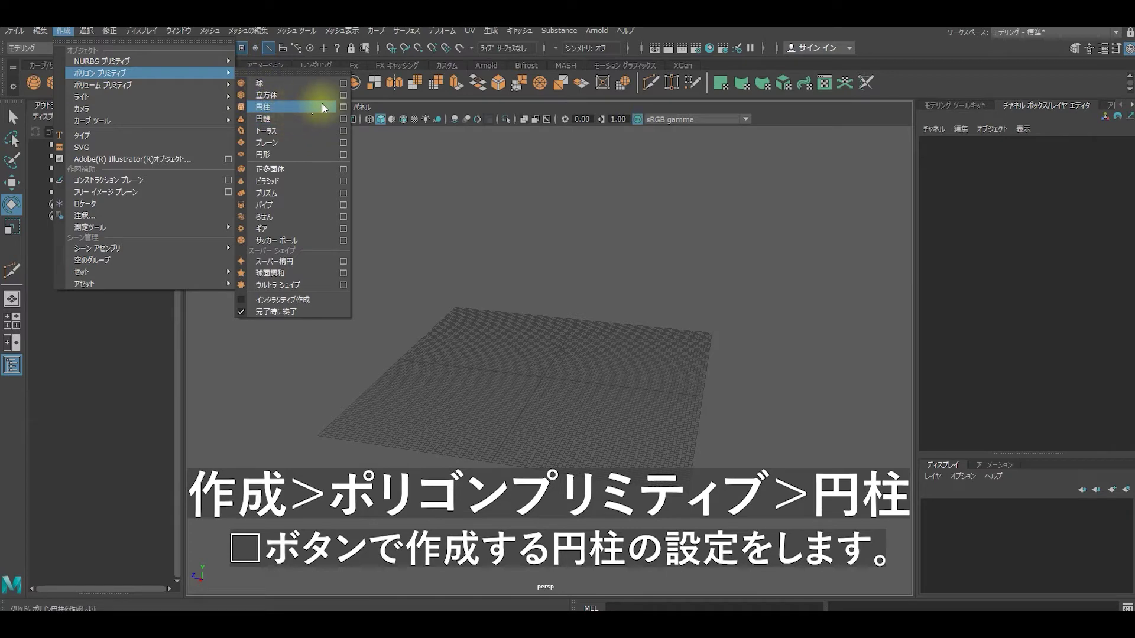
{"action": "left_click", "coordinate": [343, 107]}
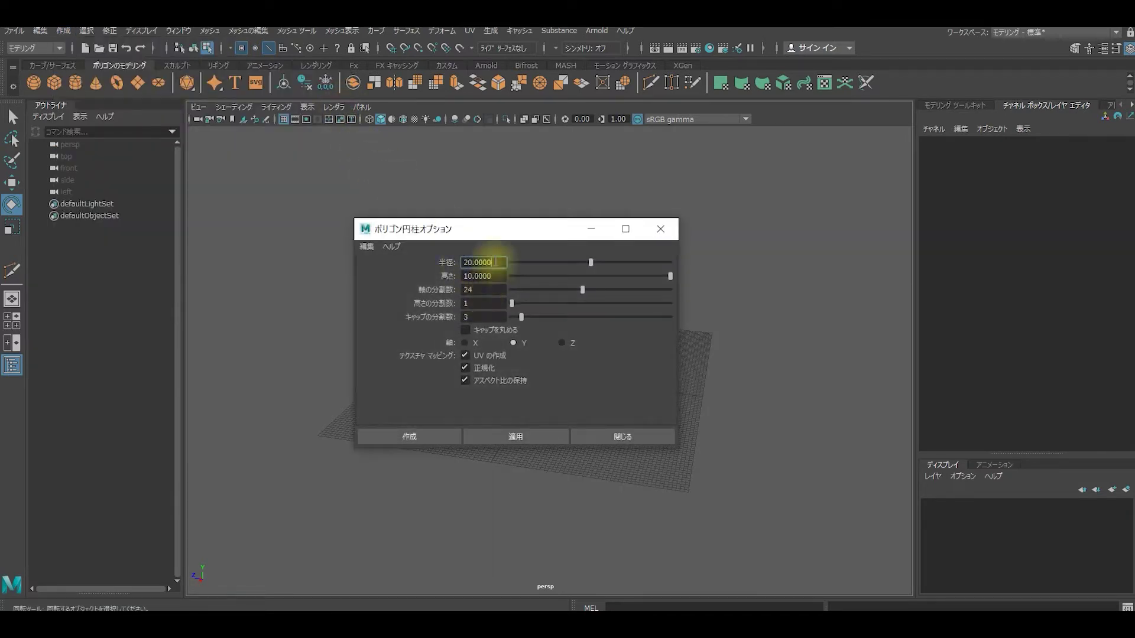
{"action": "left_click", "coordinate": [497, 274]}
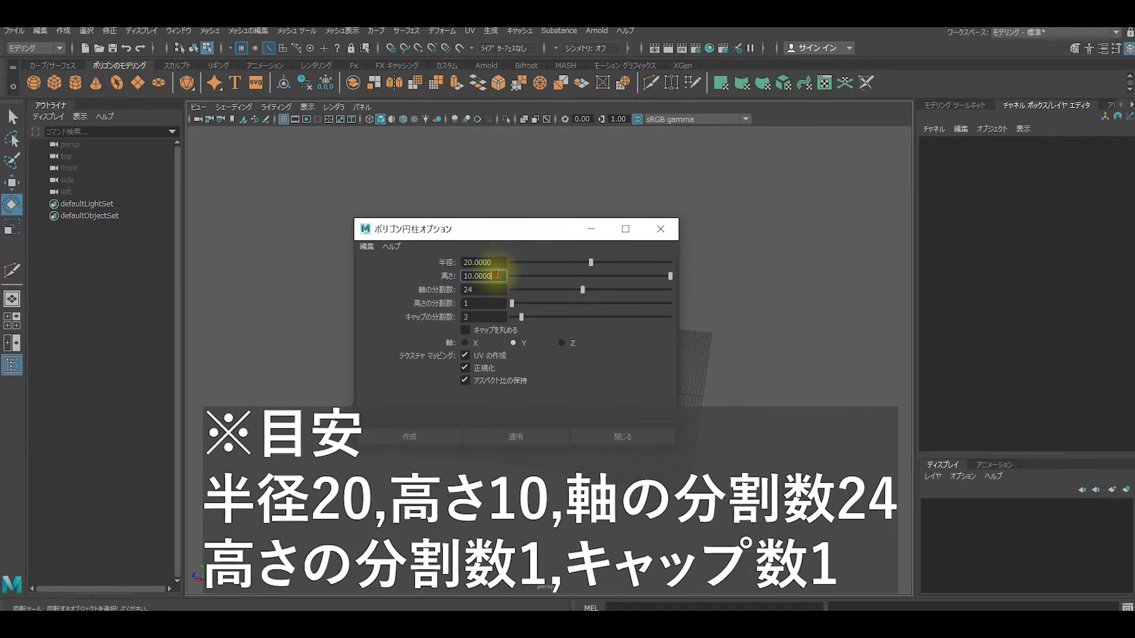
{"action": "left_click", "coordinate": [495, 289]}
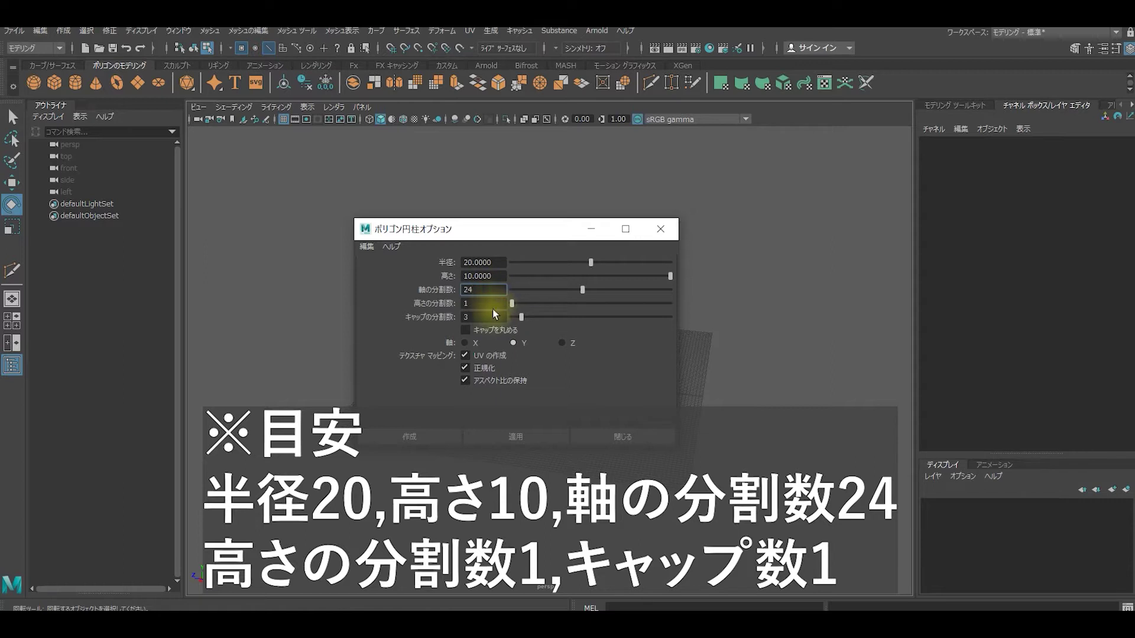
{"action": "left_click", "coordinate": [494, 317]}
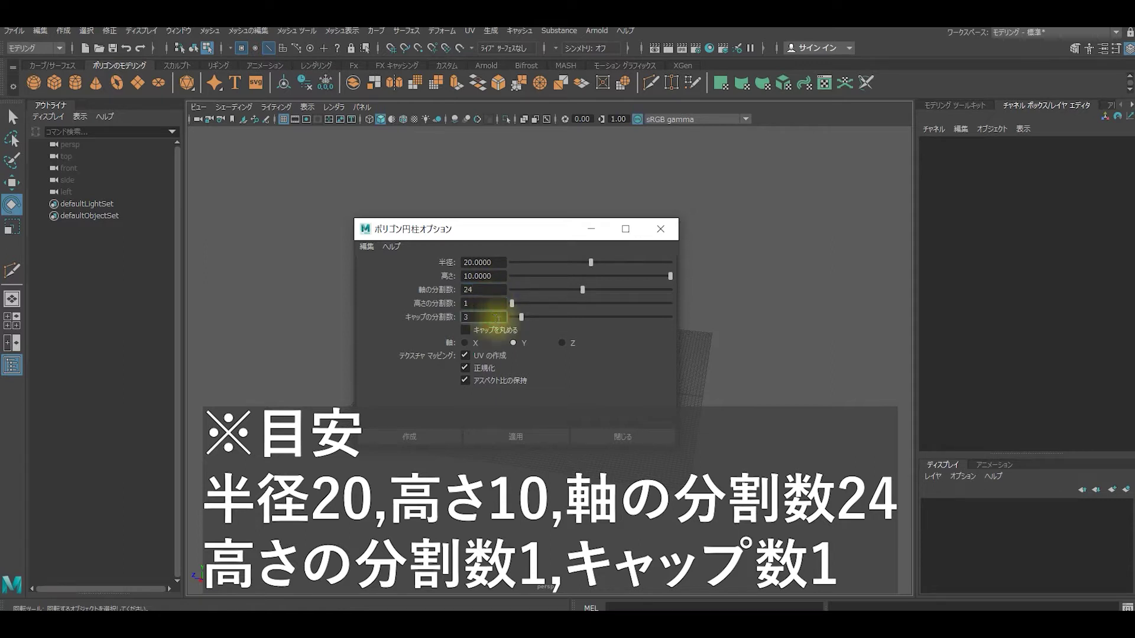
{"action": "left_click", "coordinate": [517, 437]}
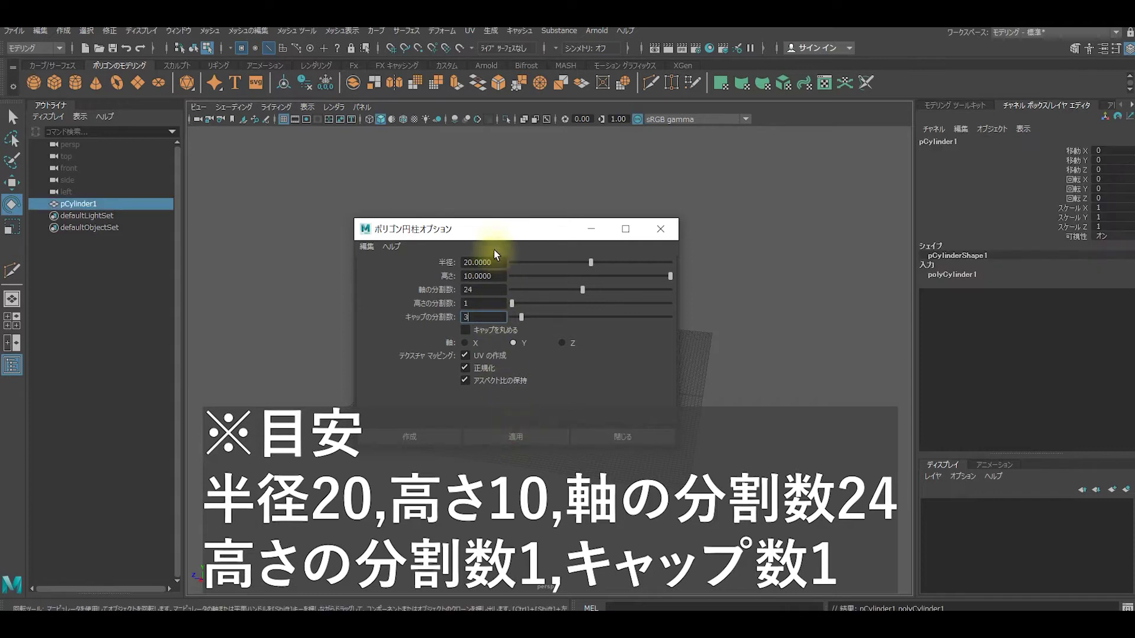
{"action": "left_click_drag", "start_coordinate": [492, 230], "coordinate": [855, 239]}
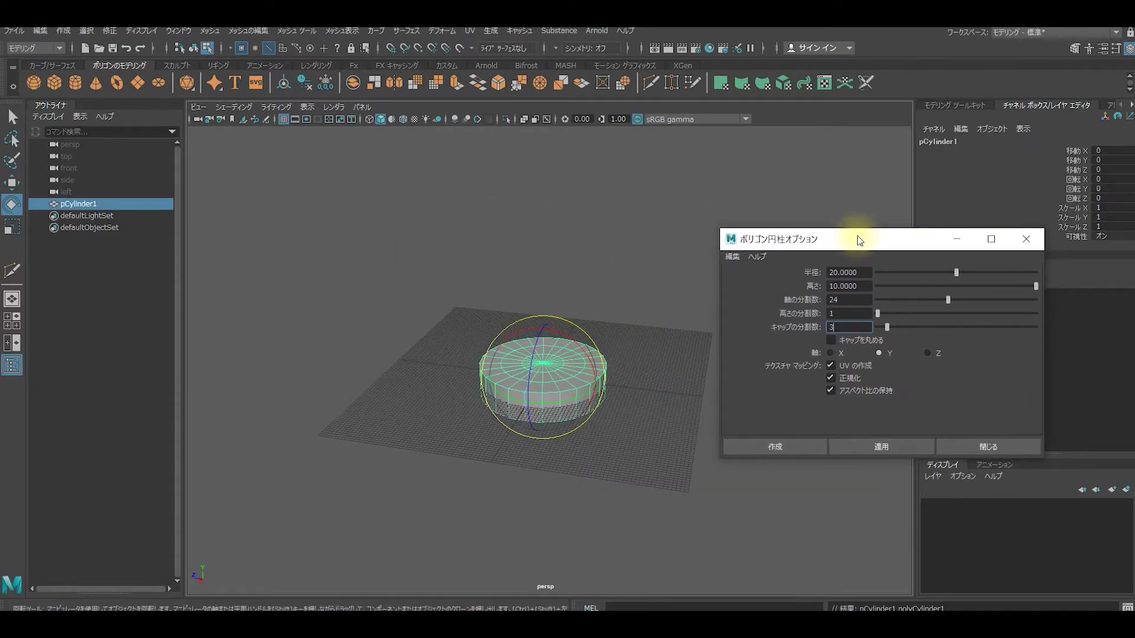
{"action": "left_click", "coordinate": [981, 444]}
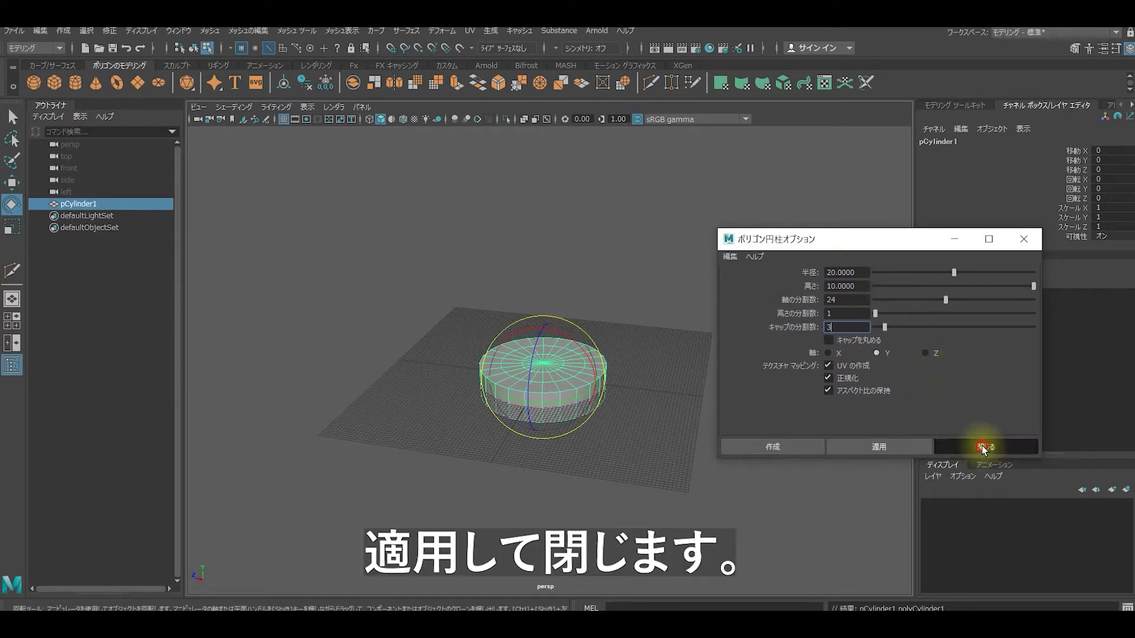
Step: Activate the Move tool and reset the cylinder's accidental Rotate Y back to 0
{"action": "mouse_move", "coordinate": [682, 389]}
{"action": "left_mouse_down", "text": "alt"}
{"action": "mouse_move", "coordinate": [611, 412]}
{"action": "mouse_move", "coordinate": [699, 384]}
{"action": "mouse_move", "coordinate": [699, 294]}
{"action": "mouse_move", "coordinate": [682, 381]}
{"action": "left_mouse_up", "text": "alt"}
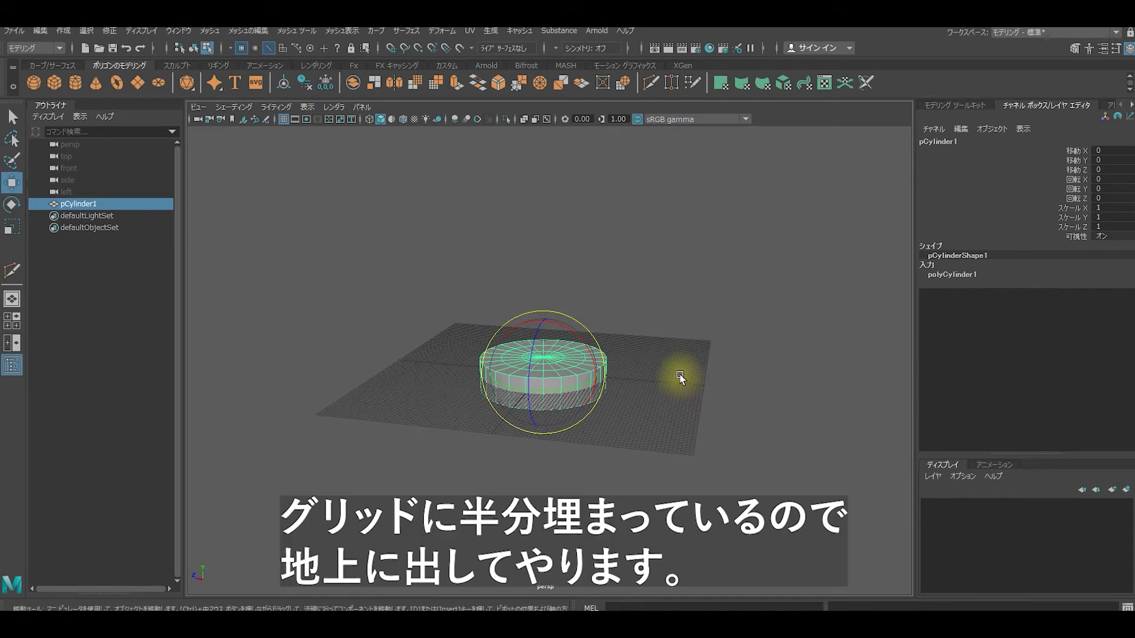
{"action": "key", "text": "w"}
{"action": "key", "text": "e"}
{"action": "key", "text": "r"}
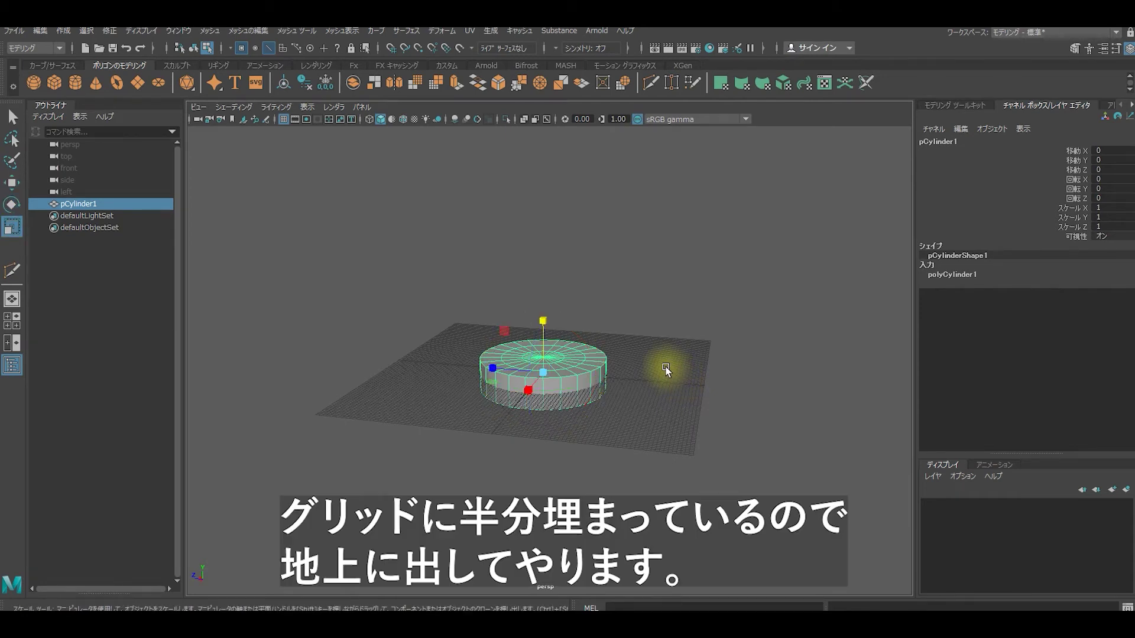
{"action": "key", "text": "q"}
{"action": "key", "text": "w"}
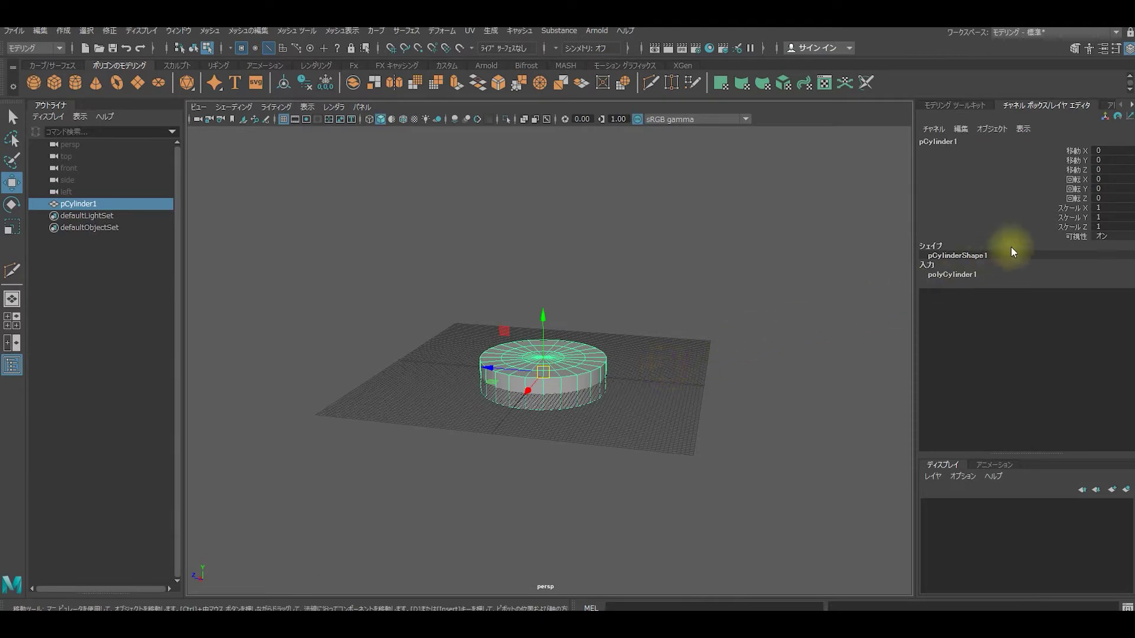
{"action": "left_click", "coordinate": [1111, 189]}
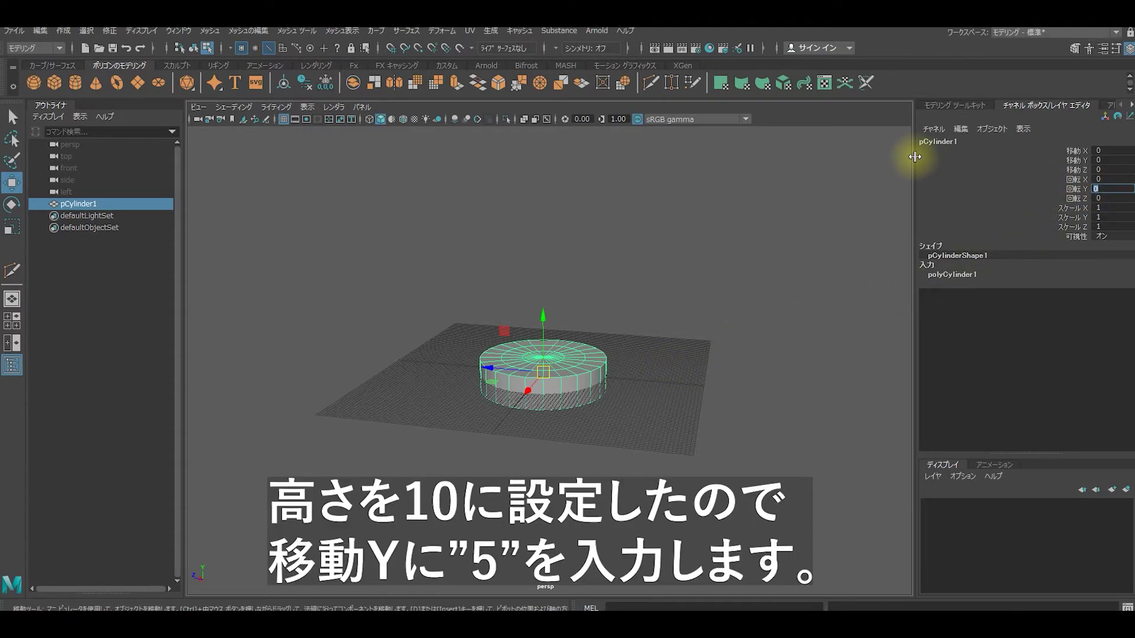
{"action": "type", "text": "5"}
{"action": "key", "text": "Return"}
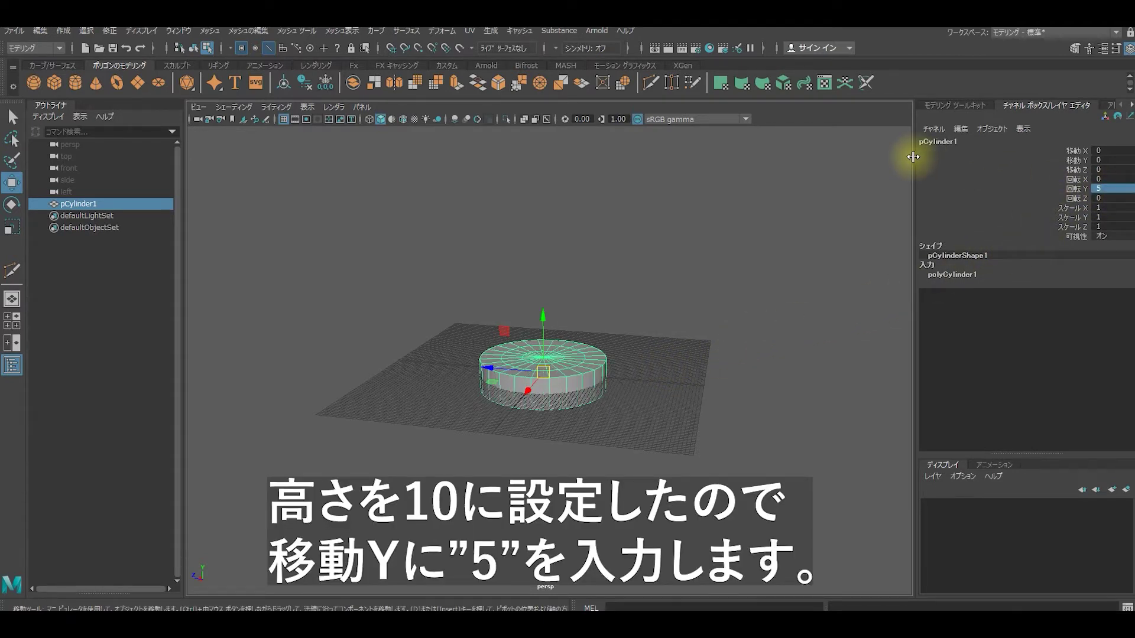
{"action": "left_click", "coordinate": [1108, 189]}
{"action": "type", "text": "0"}
{"action": "key", "text": "Return"}
Step: Set the cylinder's Translate Y to 5 so it rests on the grid
{"action": "left_click", "coordinate": [1107, 160]}
{"action": "type", "text": "5"}
{"action": "key", "text": "Return"}
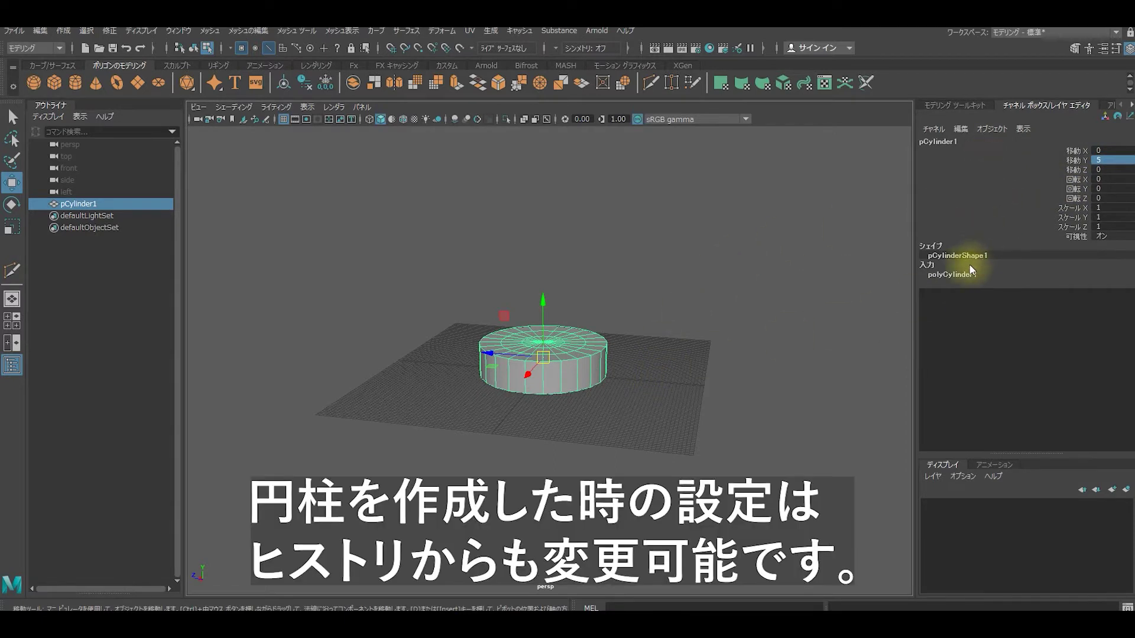
{"action": "left_click", "coordinate": [969, 274]}
{"action": "left_click", "coordinate": [1119, 285]}
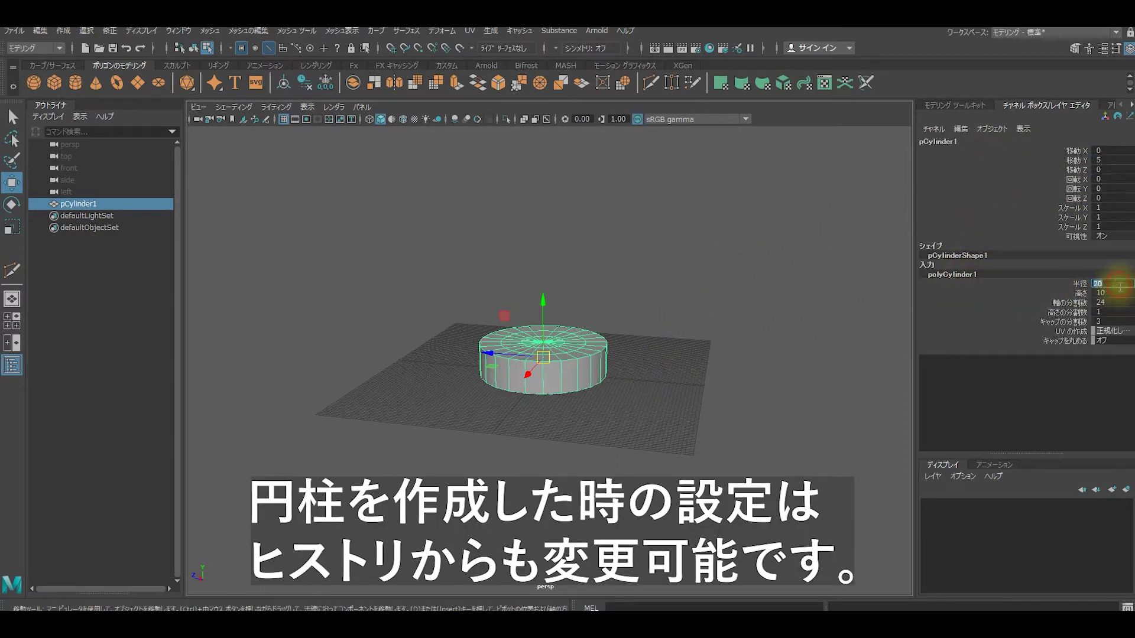
{"action": "type", "text": "40"}
{"action": "key", "text": "Return"}
{"action": "left_click", "coordinate": [1115, 286]}
{"action": "type", "text": "20"}
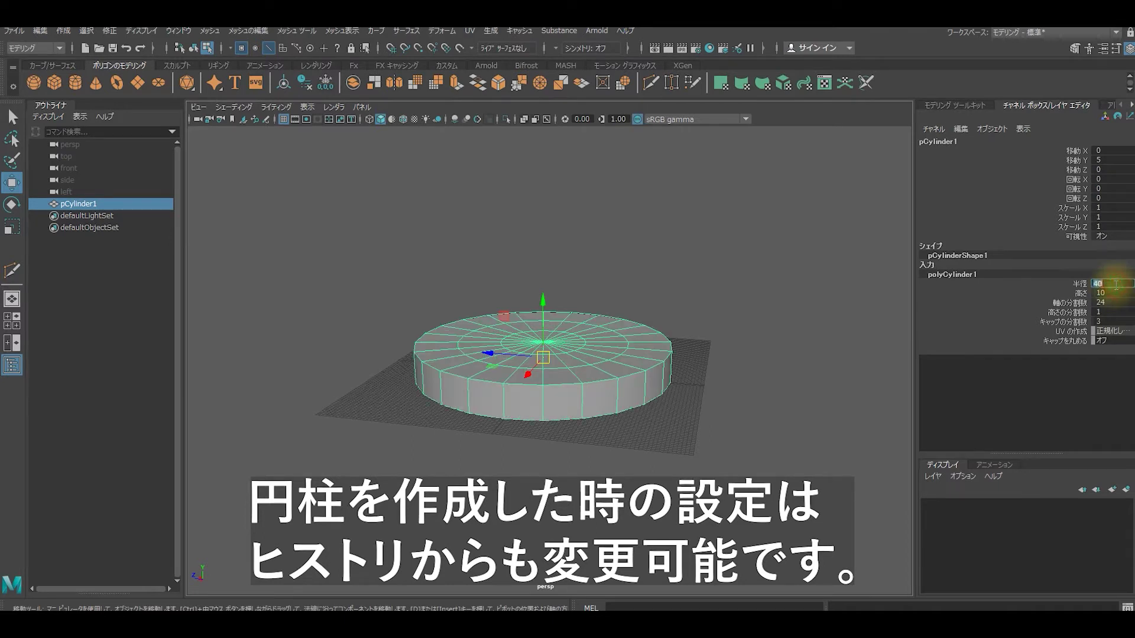
{"action": "key", "text": "Return"}
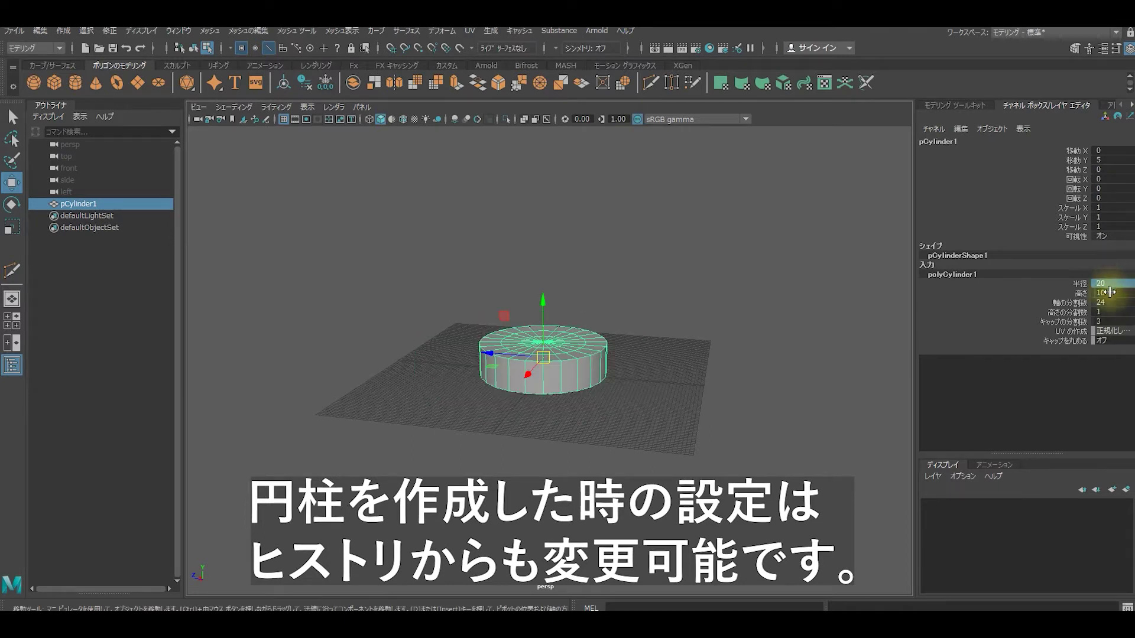
{"action": "left_click", "coordinate": [1112, 294]}
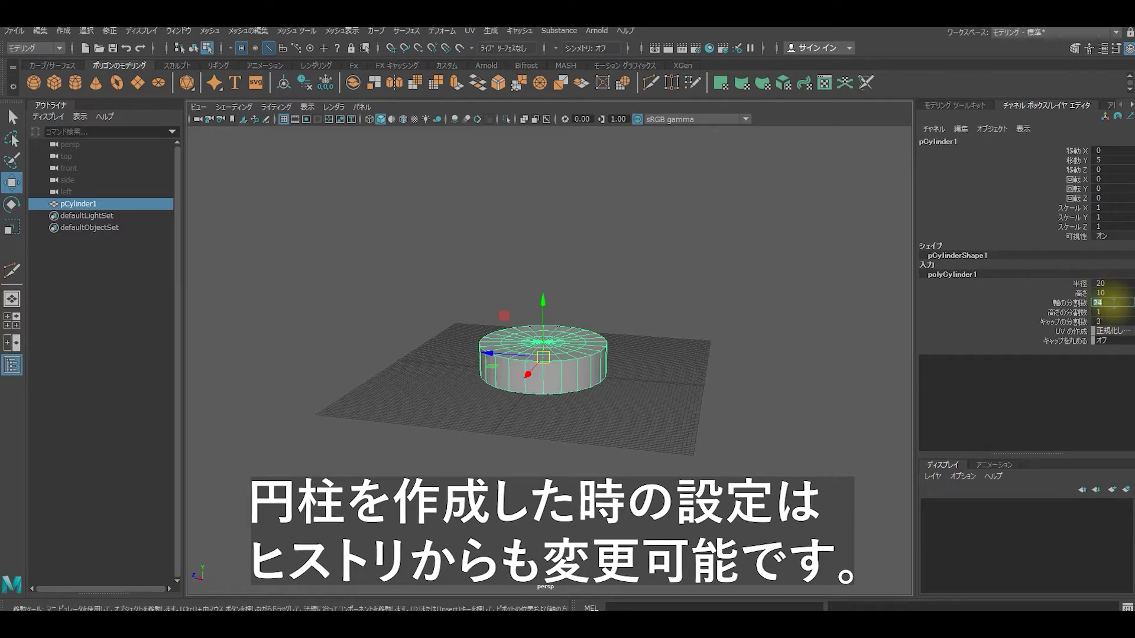
{"action": "type", "text": "48"}
{"action": "key", "text": "Return"}
{"action": "type", "text": "6"}
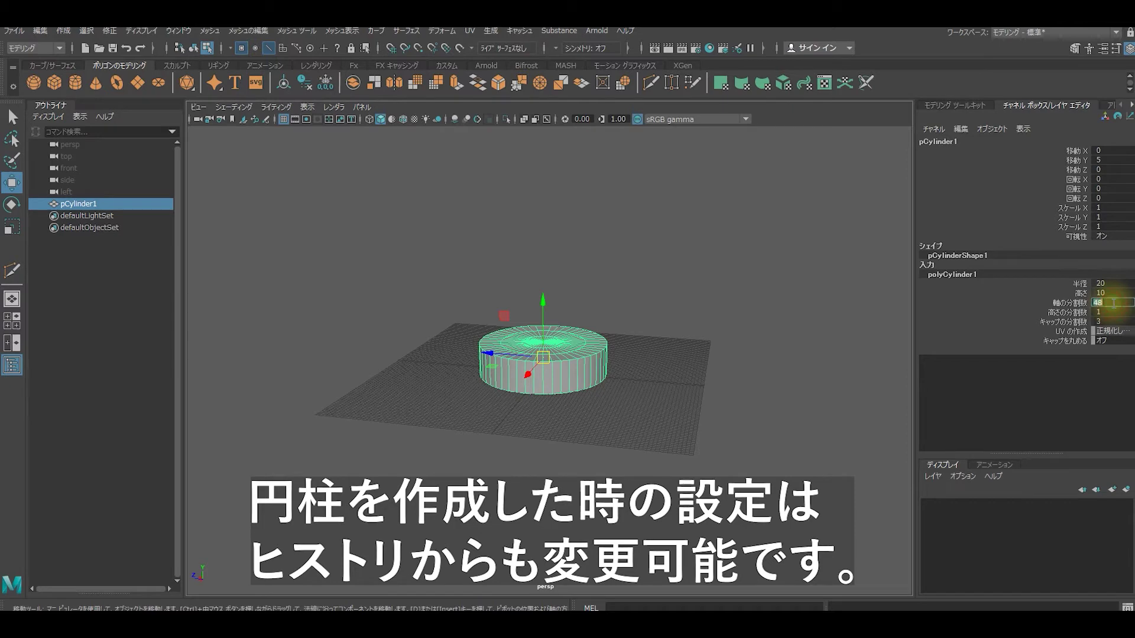
{"action": "key", "text": "Return"}
{"action": "left_click", "coordinate": [1113, 302]}
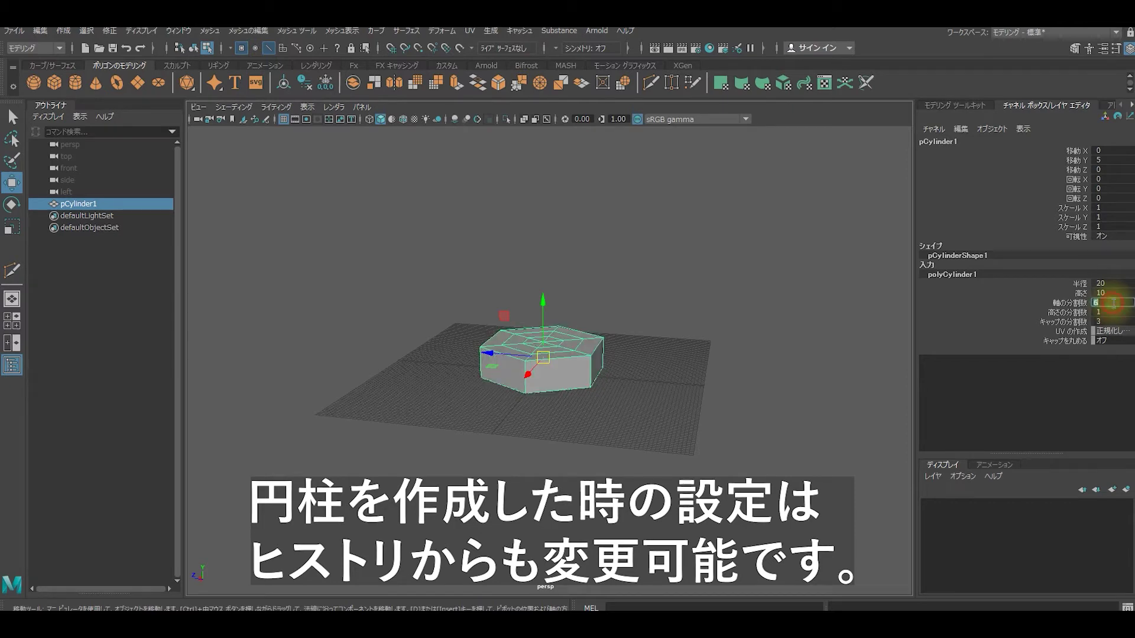
{"action": "type", "text": "24"}
{"action": "key", "text": "Return"}
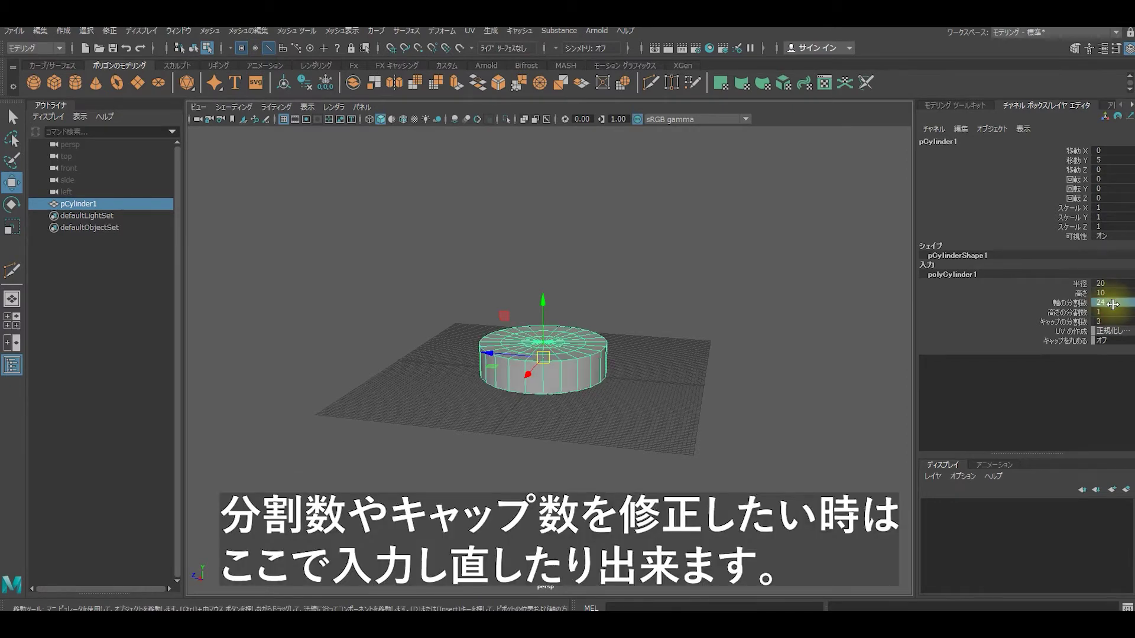
{"action": "scroll", "coordinate": [570, 329], "scroll_direction": "up", "scroll_amount": 2}
{"action": "scroll", "coordinate": [569, 330], "scroll_direction": "up", "scroll_amount": 3}
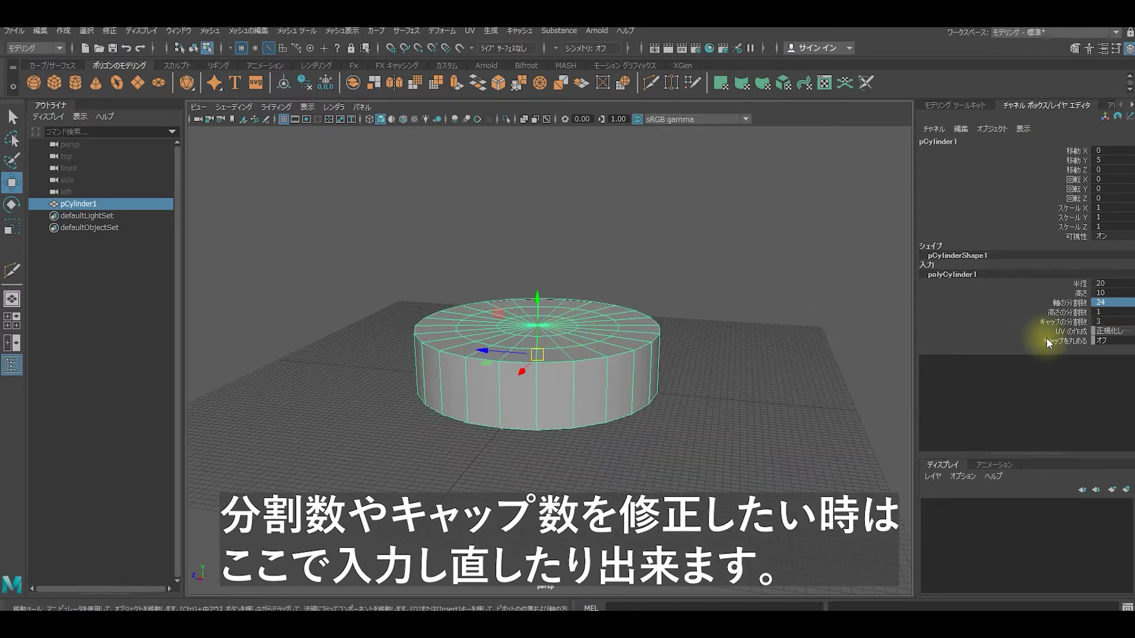
{"action": "left_click", "coordinate": [1111, 312]}
{"action": "type", "text": "3"}
{"action": "key", "text": "Return"}
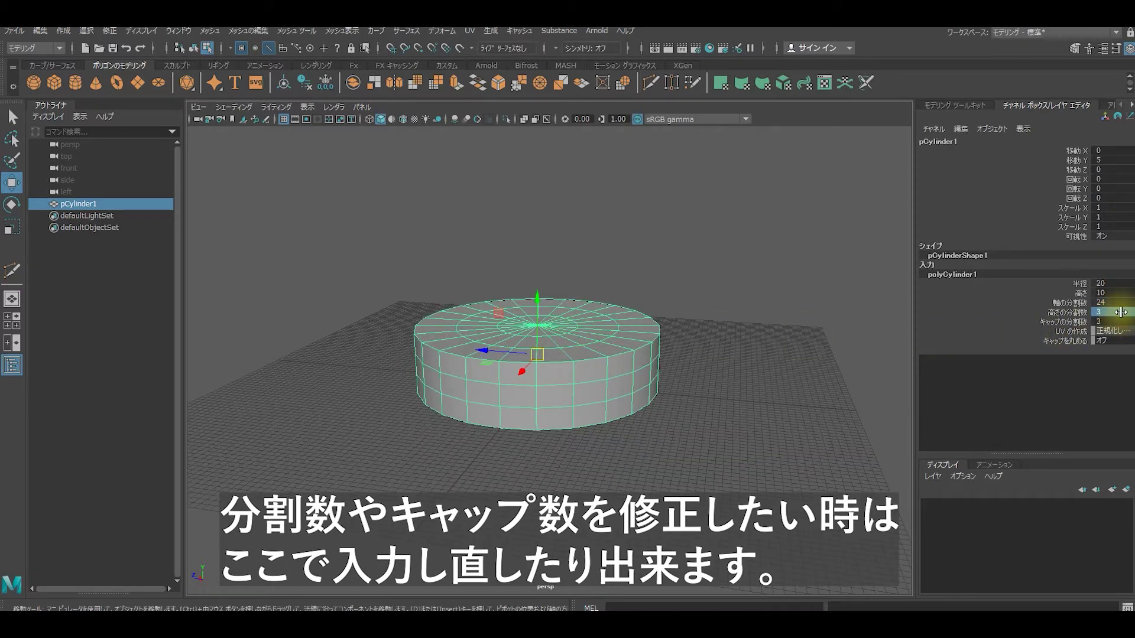
{"action": "double_click", "coordinate": [1109, 322]}
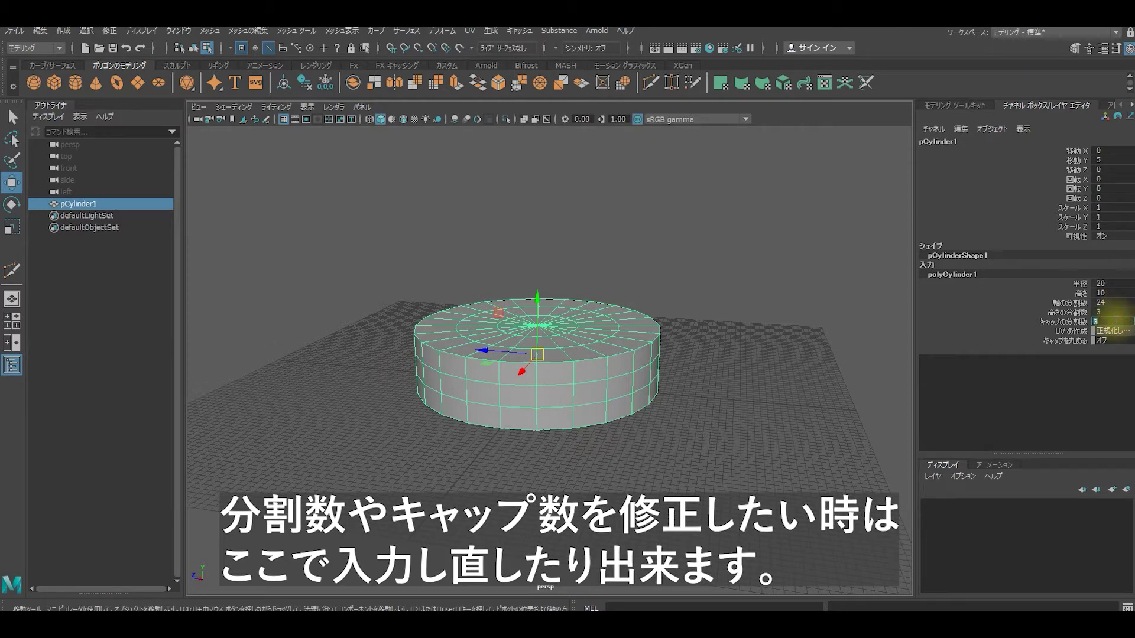
{"action": "type", "text": "12"}
{"action": "key", "text": "Return"}
{"action": "double_click", "coordinate": [1114, 322]}
{"action": "type", "text": "2"}
{"action": "key", "text": "Return"}
{"action": "double_click", "coordinate": [1114, 322]}
{"action": "type", "text": "3"}
{"action": "key", "text": "Return"}
{"action": "double_click", "coordinate": [1112, 312]}
{"action": "type", "text": "1"}
{"action": "key", "text": "Return"}
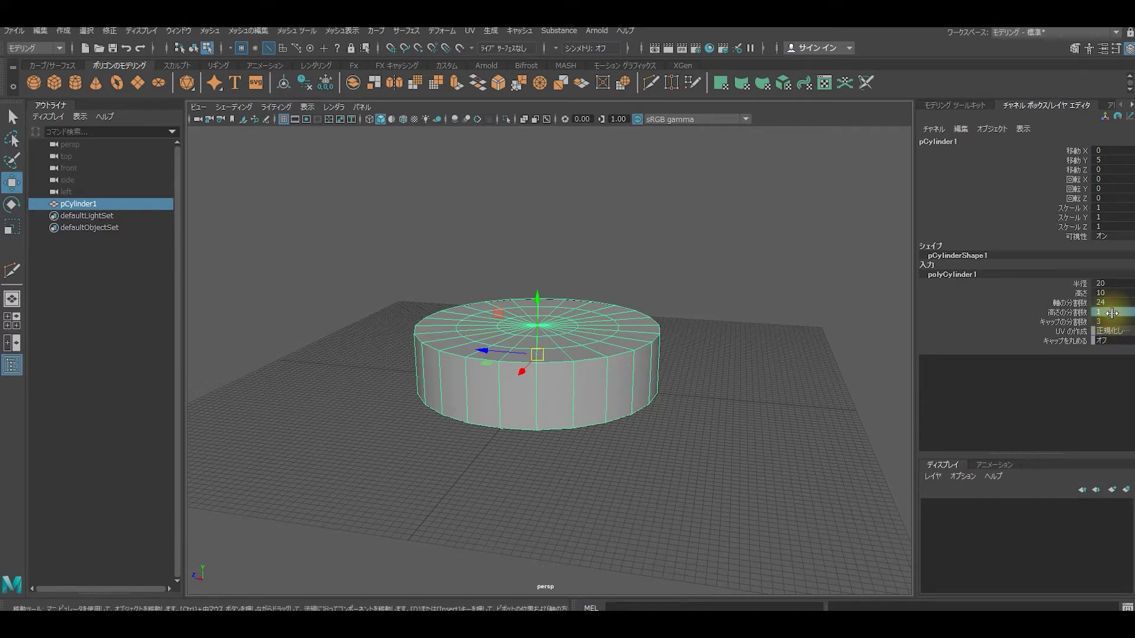
{"action": "left_click", "coordinate": [970, 323]}
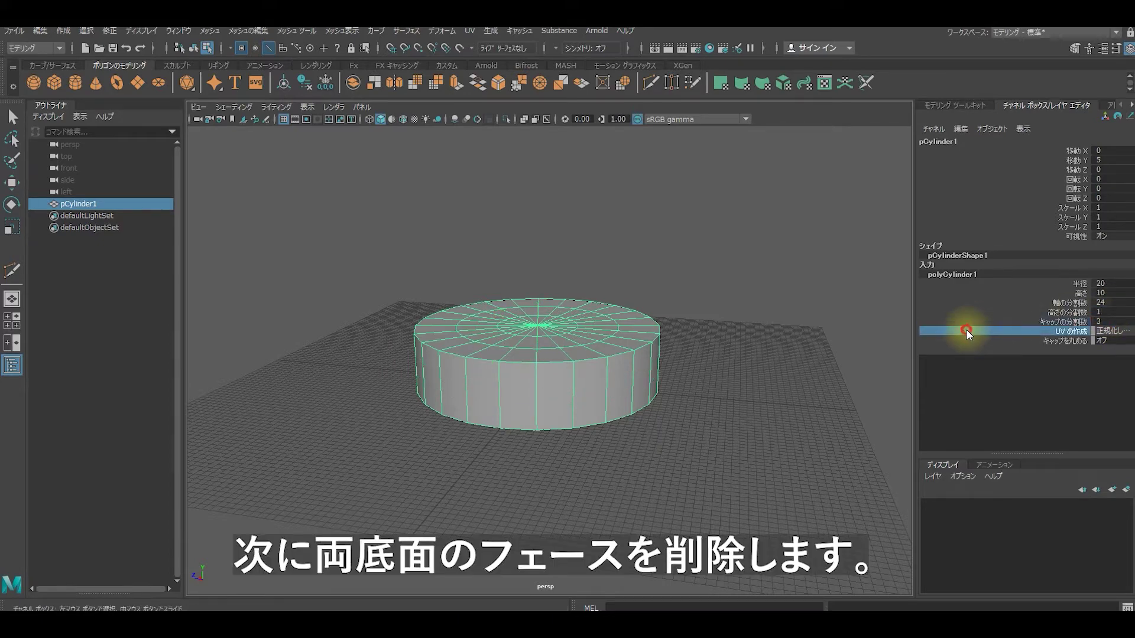
Step: Cycle the cylinder through vertex and edge modes, ending back in object mode
{"action": "key", "text": "w"}
{"action": "left_click", "coordinate": [818, 337]}
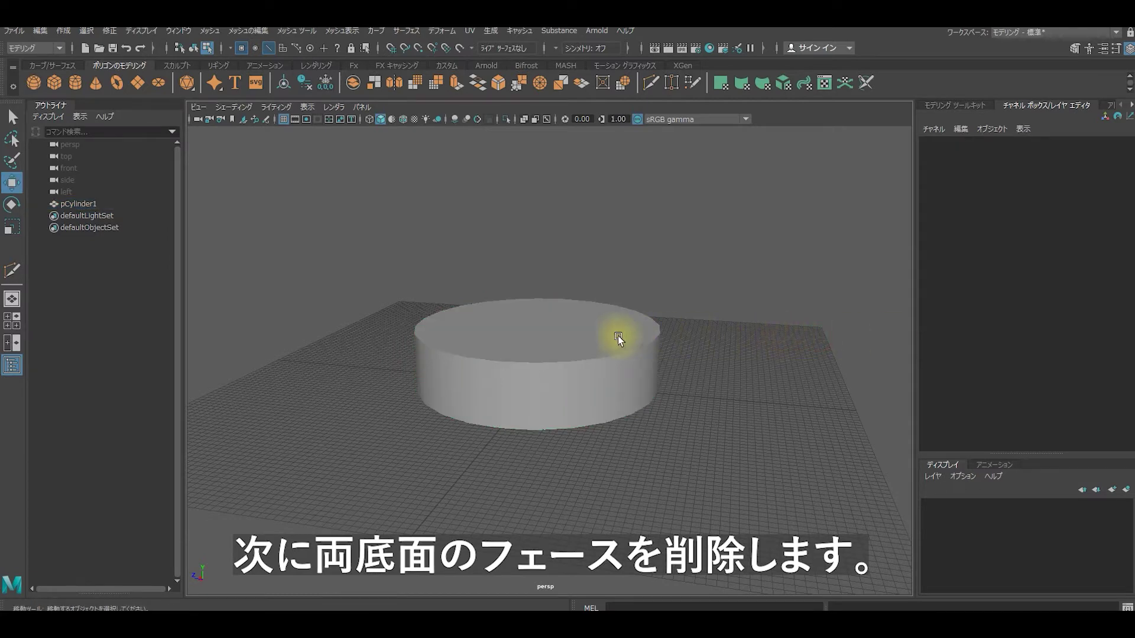
{"action": "mouse_move", "coordinate": [536, 352]}
{"action": "left_mouse_down", "text": "alt"}
{"action": "mouse_move", "coordinate": [519, 367]}
{"action": "mouse_move", "coordinate": [577, 367]}
{"action": "mouse_move", "coordinate": [548, 364]}
{"action": "left_mouse_up", "text": "alt"}
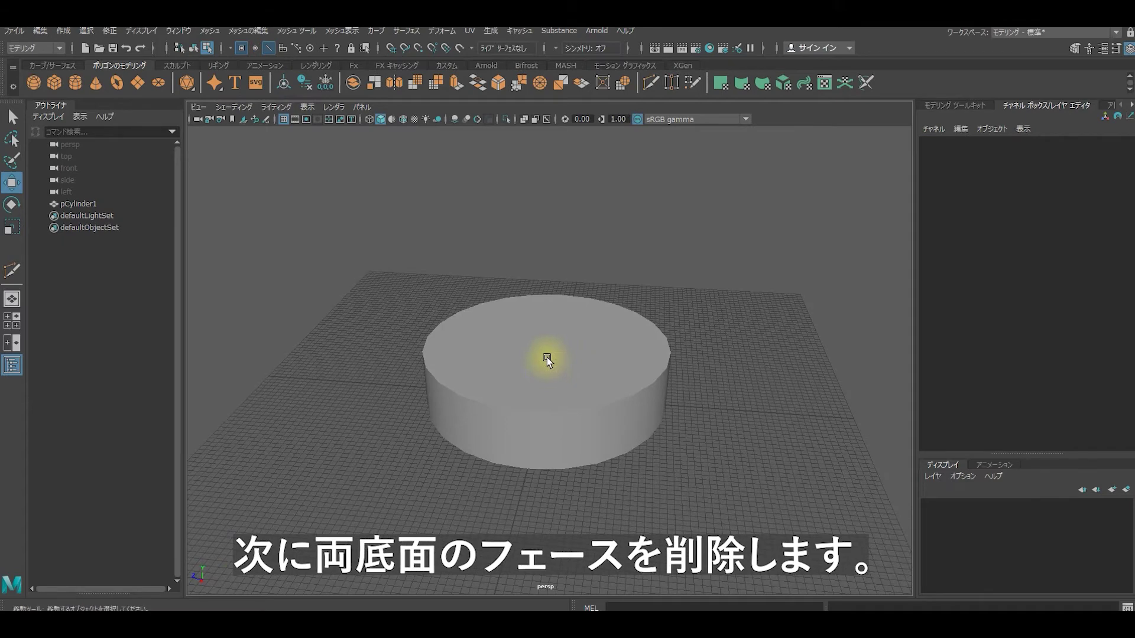
{"action": "right_click", "coordinate": [567, 350]}
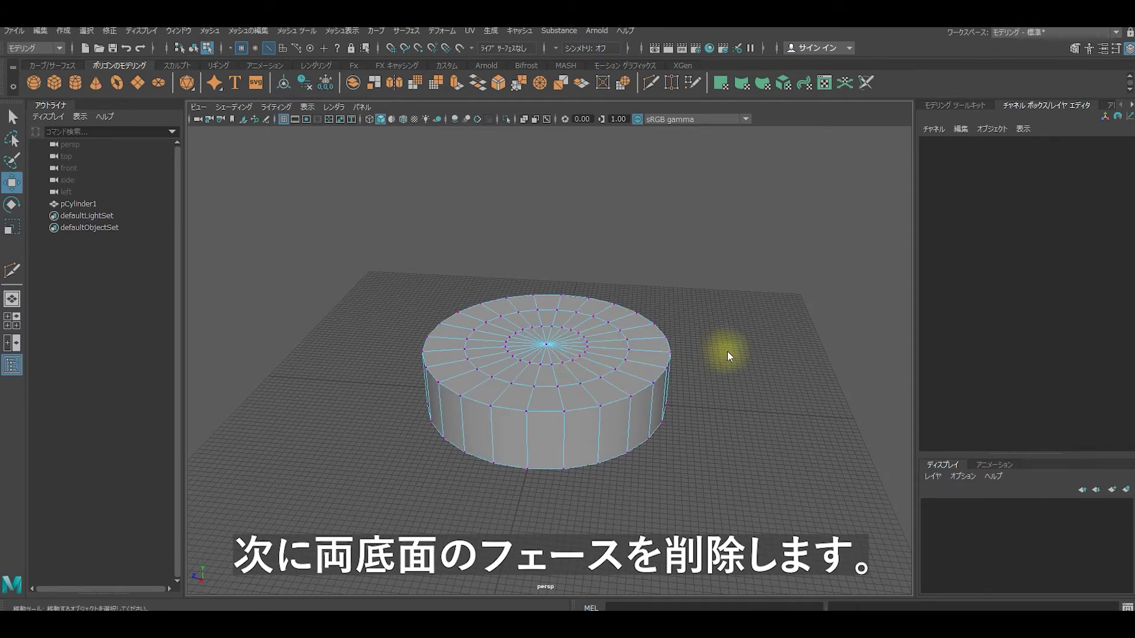
{"action": "right_click_drag", "start_coordinate": [727, 308], "coordinate": [728, 355]}
{"action": "mouse_move", "coordinate": [728, 279]}
{"action": "right_mouse_down"}
{"action": "mouse_move", "coordinate": [767, 303]}
{"action": "mouse_move", "coordinate": [790, 262]}
{"action": "right_mouse_up"}
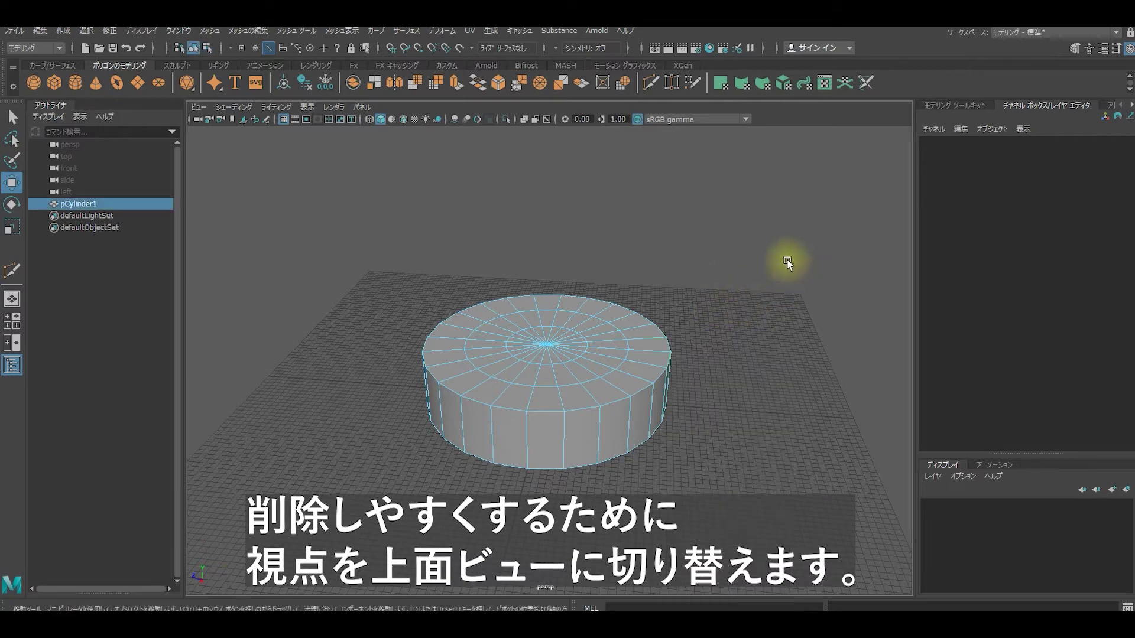
{"action": "key", "text": "space"}
Step: In the top view, select the cap's outer ring and centre faces and delete them
{"action": "left_click_drag", "start_coordinate": [707, 348], "coordinate": [663, 350]}
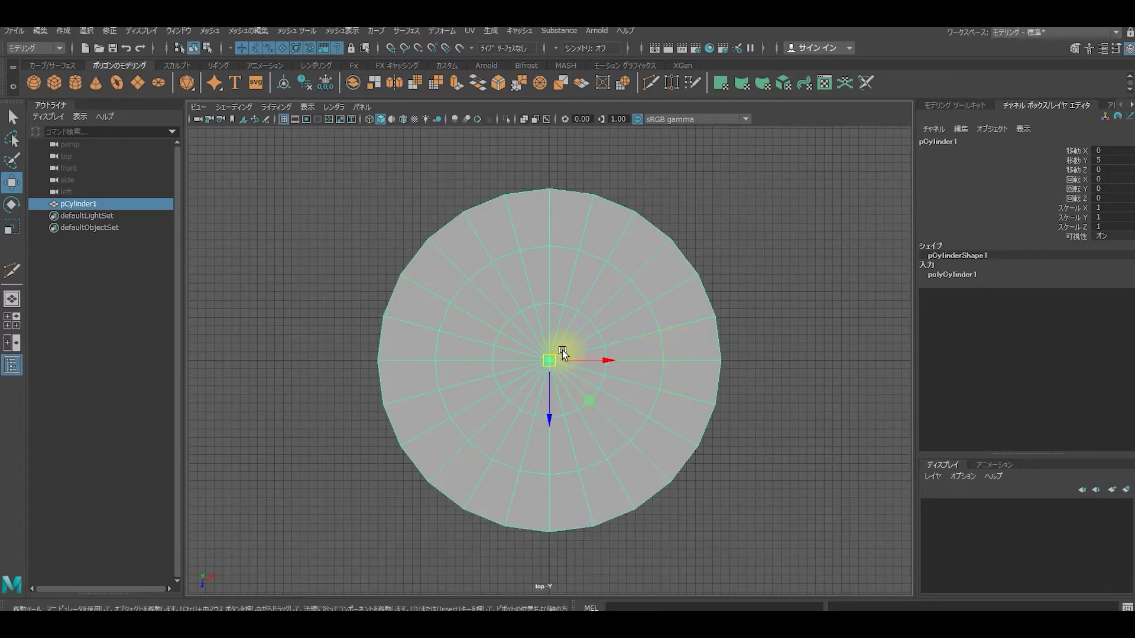
{"action": "right_click_drag", "start_coordinate": [530, 308], "coordinate": [530, 339]}
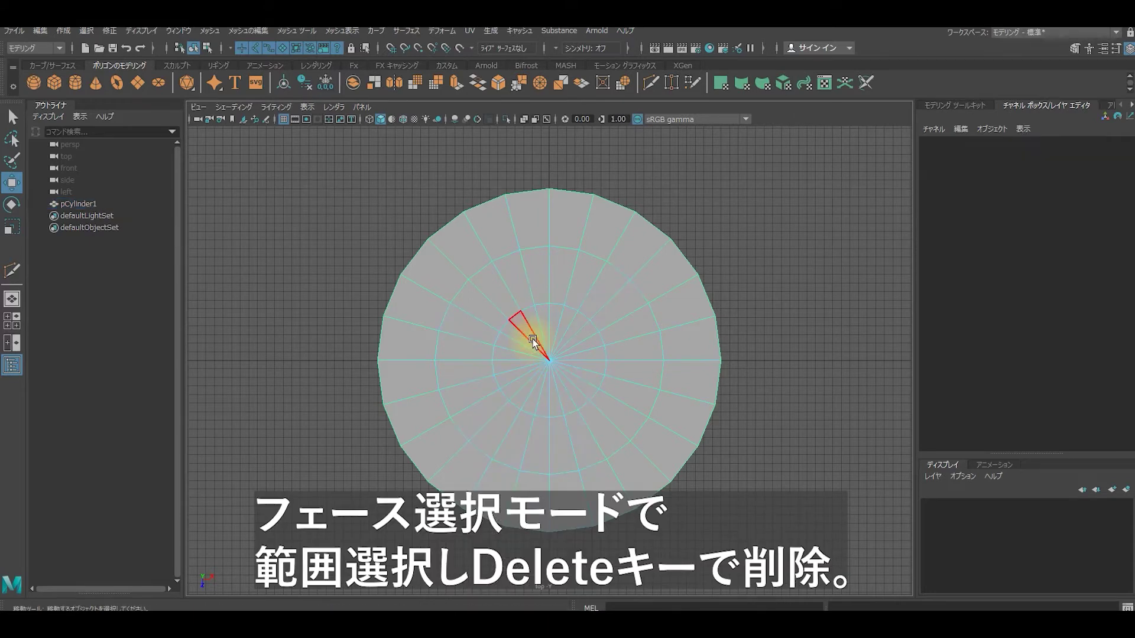
{"action": "double_click", "coordinate": [578, 234]}
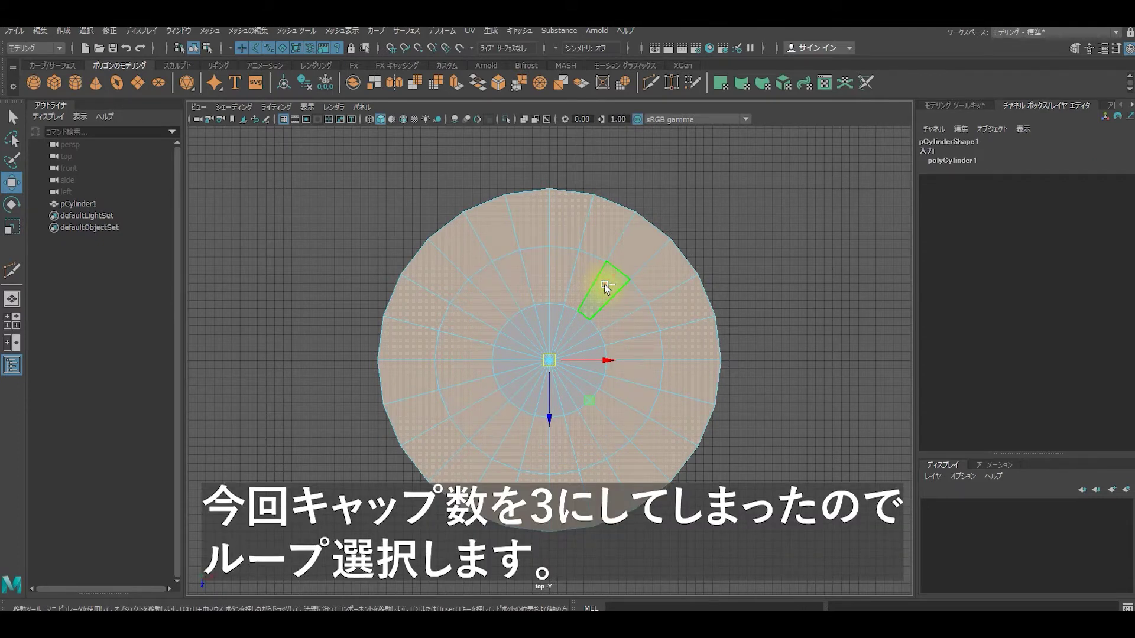
{"action": "left_click_drag", "start_coordinate": [510, 330], "coordinate": [581, 377]}
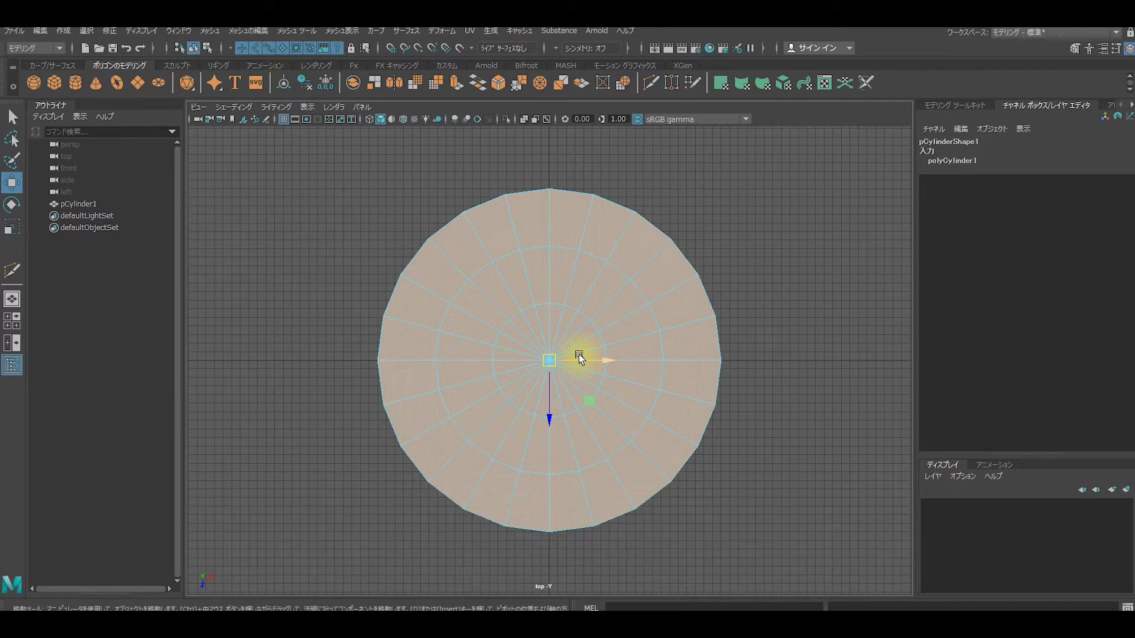
{"action": "key", "text": "Delete"}
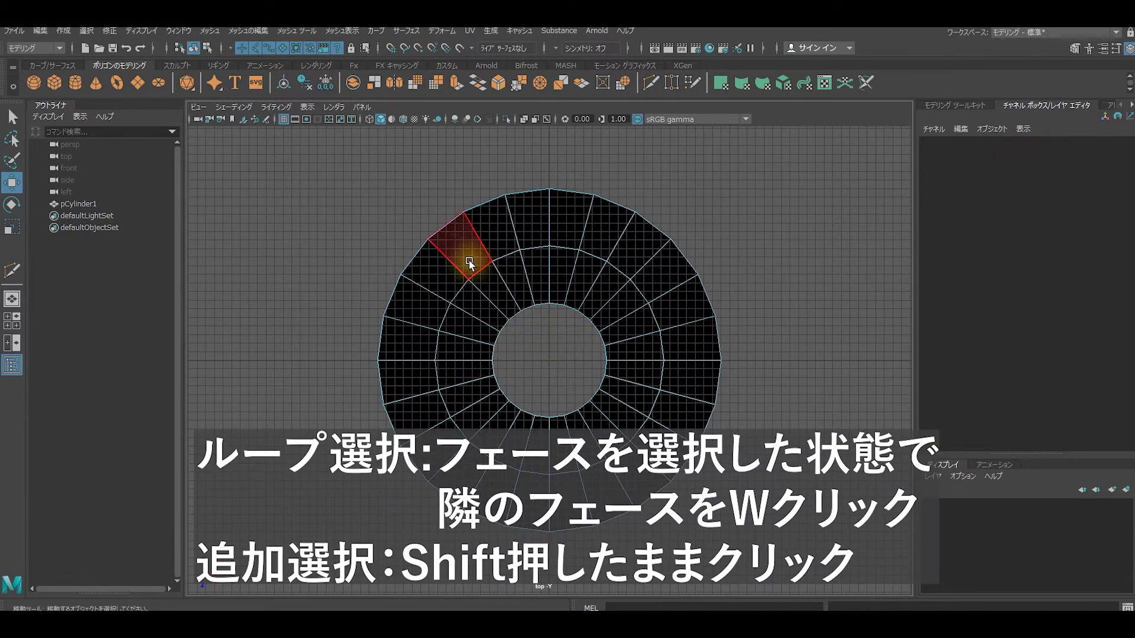
Step: Select the remaining inner and outer cap face rings and delete them
{"action": "left_click", "coordinate": [514, 279]}
{"action": "double_click", "coordinate": [514, 279]}
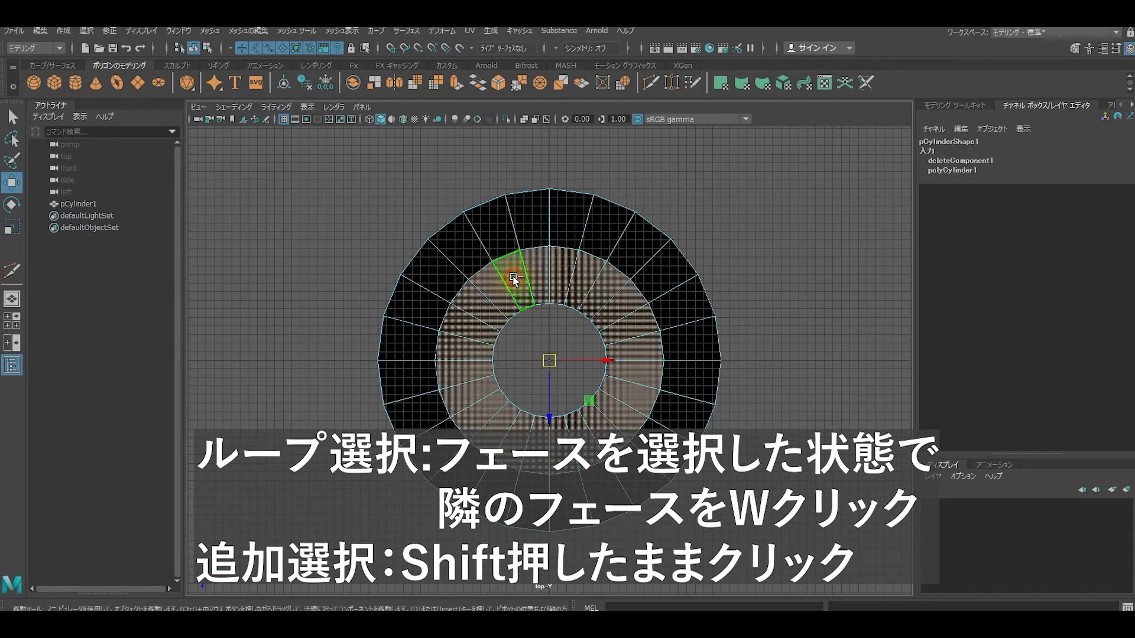
{"action": "left_click", "coordinate": [501, 235], "text": "shift"}
{"action": "double_click", "coordinate": [526, 231], "text": "shift"}
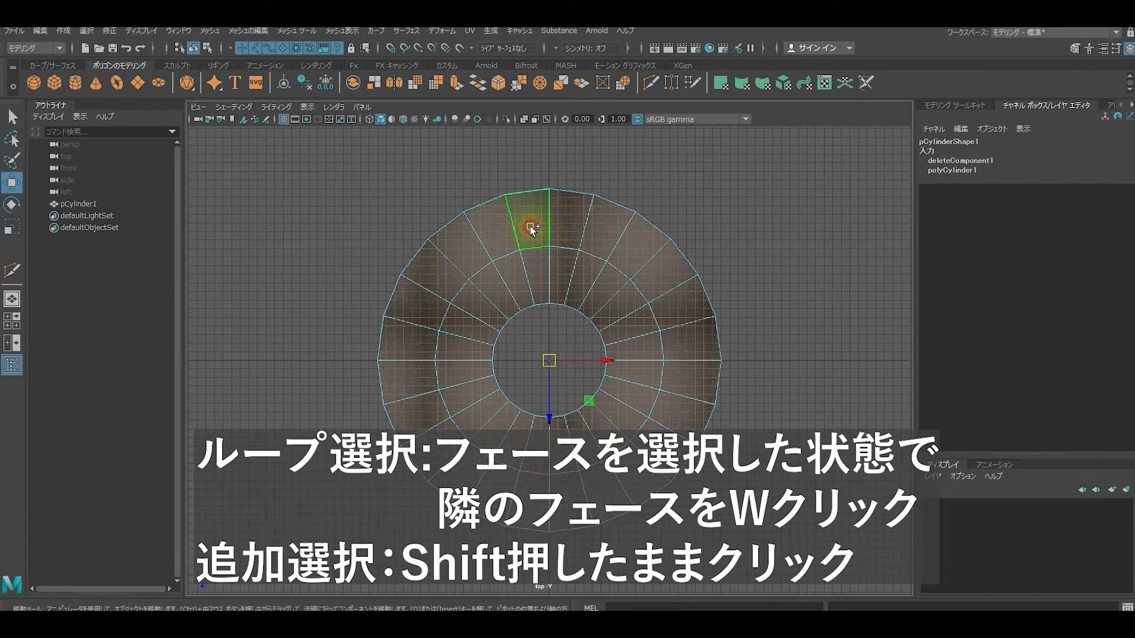
{"action": "key", "text": "Delete"}
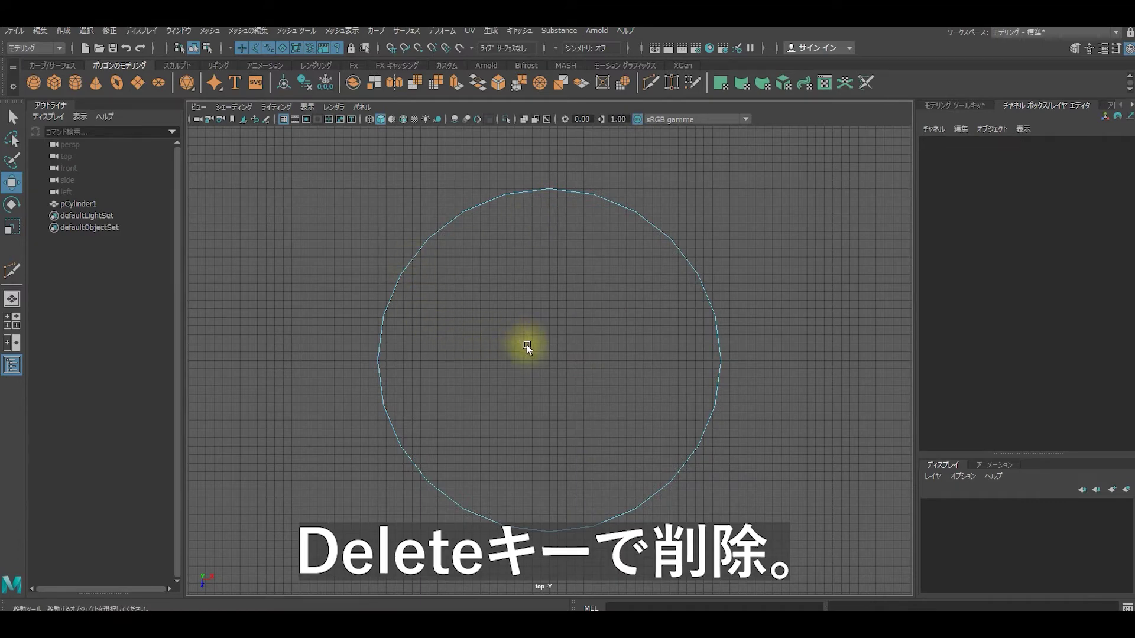
{"action": "mouse_move", "coordinate": [527, 350]}
{"action": "left_mouse_down", "text": "alt"}
{"action": "mouse_move", "coordinate": [526, 307]}
{"action": "mouse_move", "coordinate": [484, 216]}
{"action": "mouse_move", "coordinate": [560, 331]}
{"action": "left_mouse_up", "text": "alt"}
{"action": "key", "text": "space"}
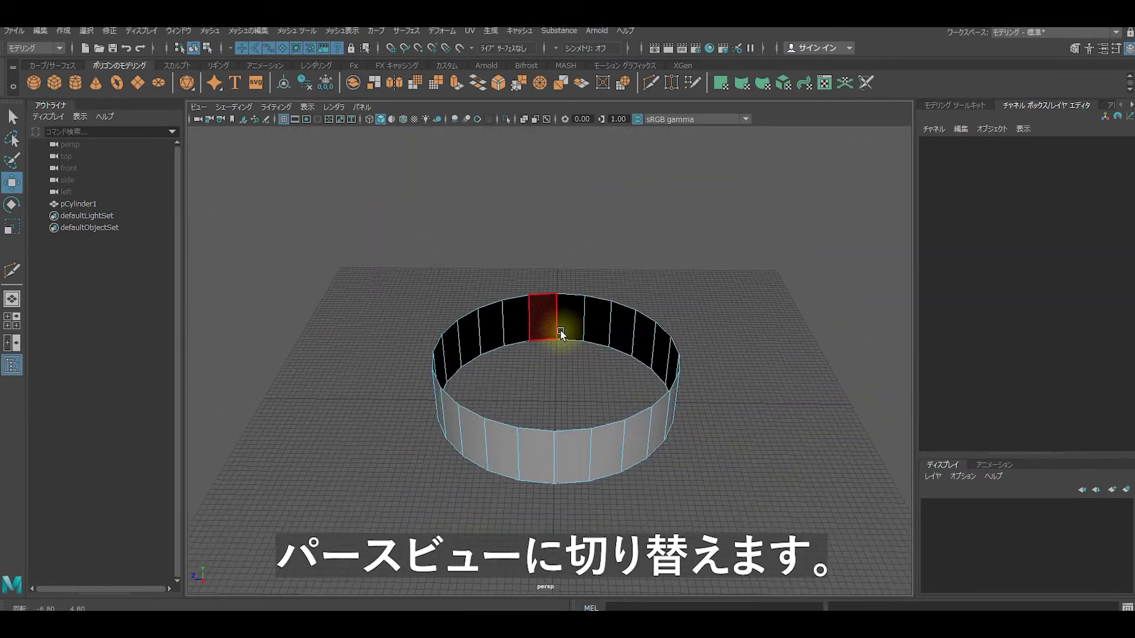
Step: Select the top rim vertex loop and scale it down to a single cone point
{"action": "right_click_drag", "start_coordinate": [725, 359], "coordinate": [665, 311]}
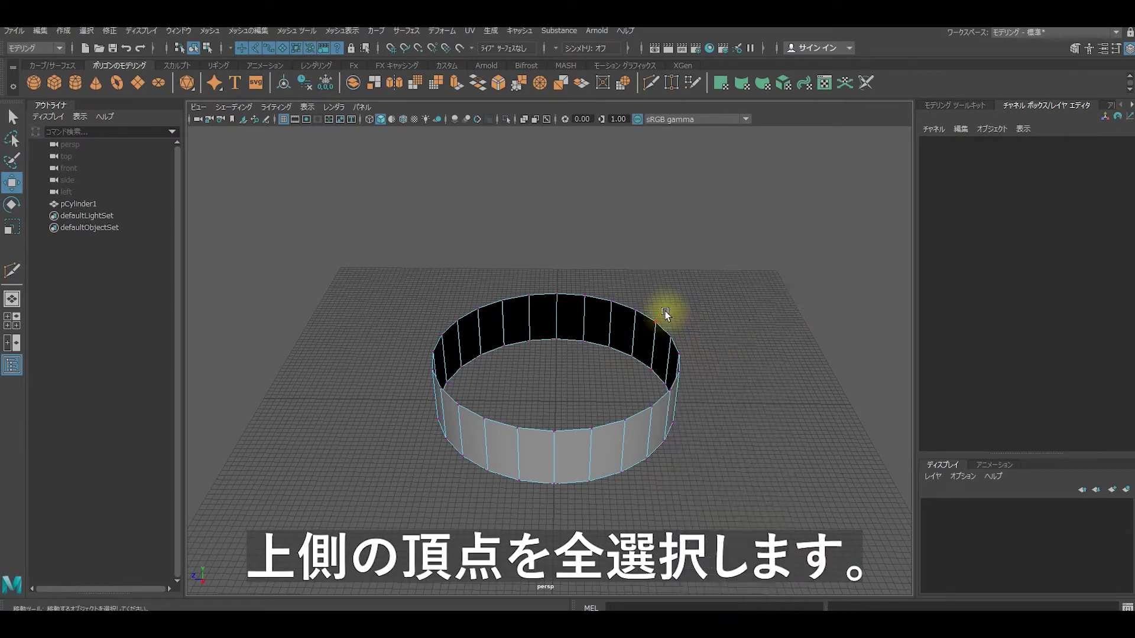
{"action": "left_click", "coordinate": [556, 430]}
{"action": "double_click", "coordinate": [590, 429], "text": "shift"}
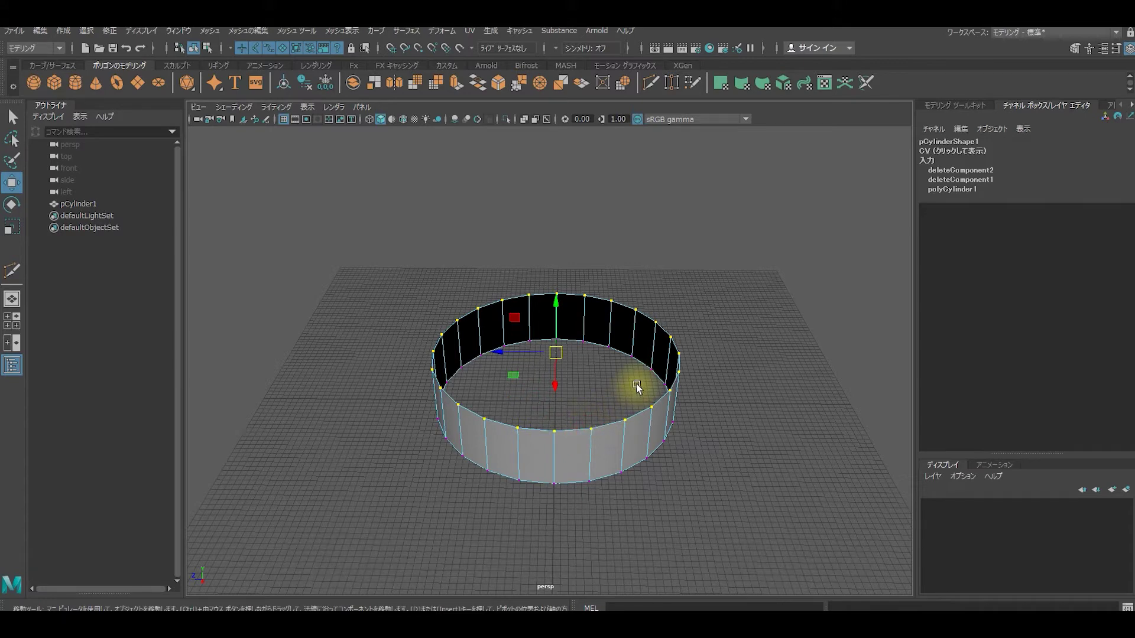
{"action": "key", "text": "r"}
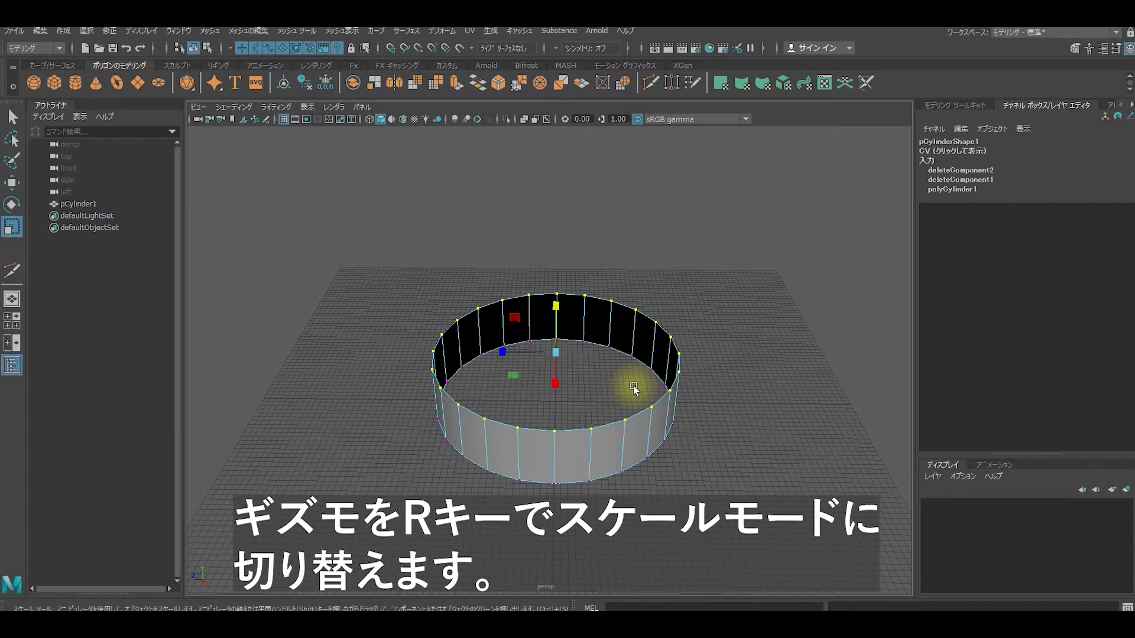
{"action": "mouse_move", "coordinate": [517, 374]}
{"action": "left_mouse_down"}
{"action": "mouse_move", "coordinate": [548, 384]}
{"action": "mouse_move", "coordinate": [598, 367]}
{"action": "mouse_move", "coordinate": [533, 382]}
{"action": "left_mouse_up"}
{"action": "key", "text": "ctrl+z"}
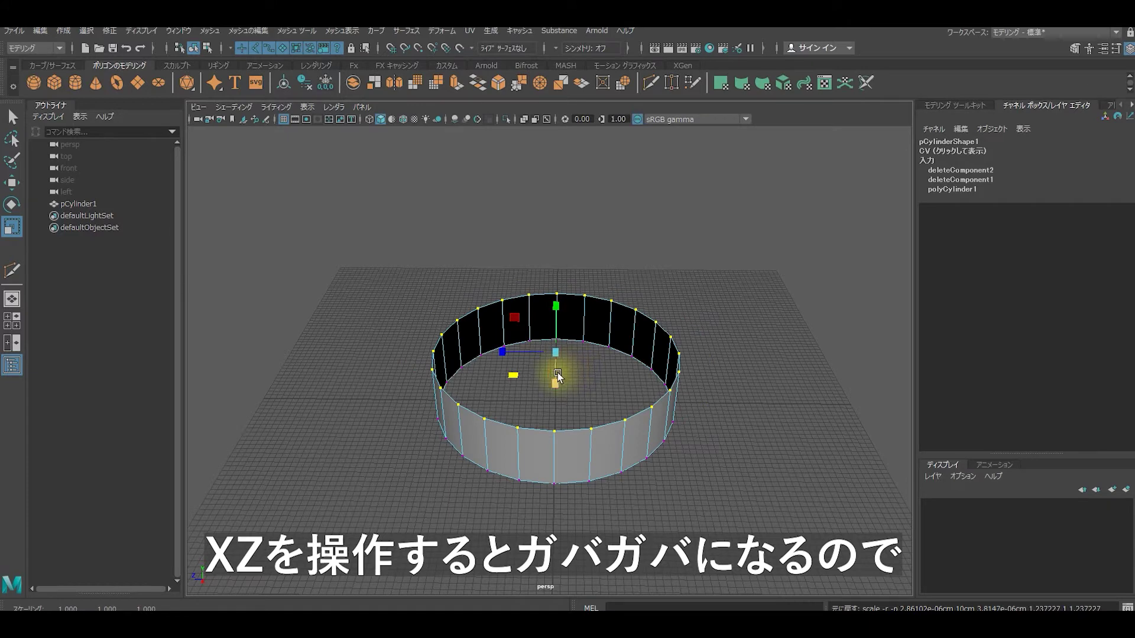
{"action": "left_click_drag", "start_coordinate": [501, 357], "coordinate": [555, 355]}
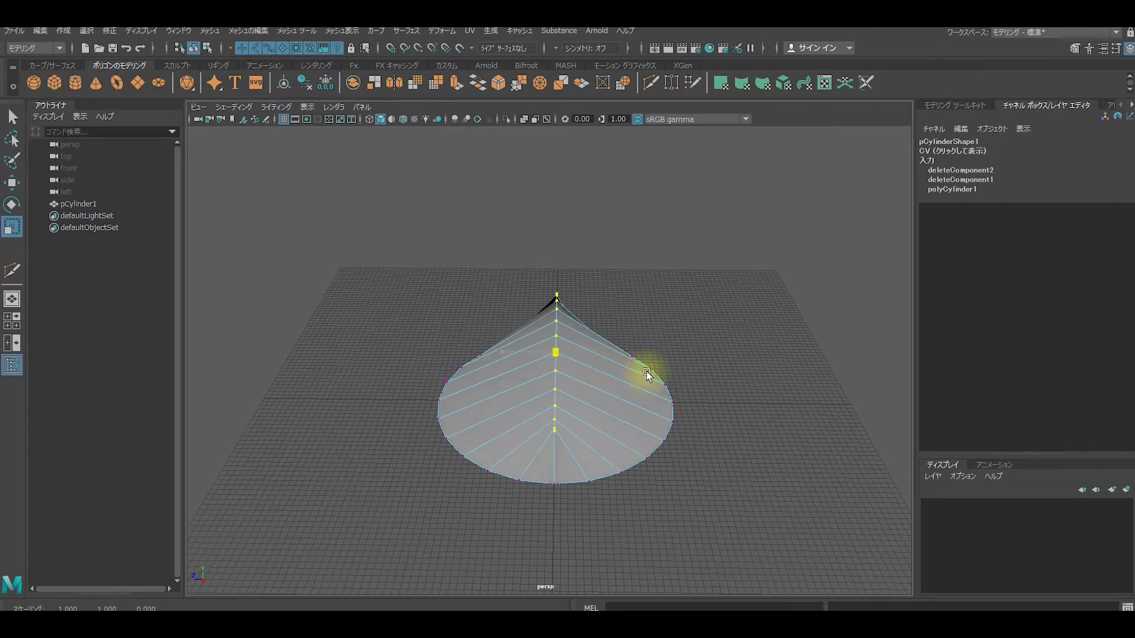
{"action": "left_click_drag", "start_coordinate": [634, 391], "coordinate": [516, 385], "text": "alt"}
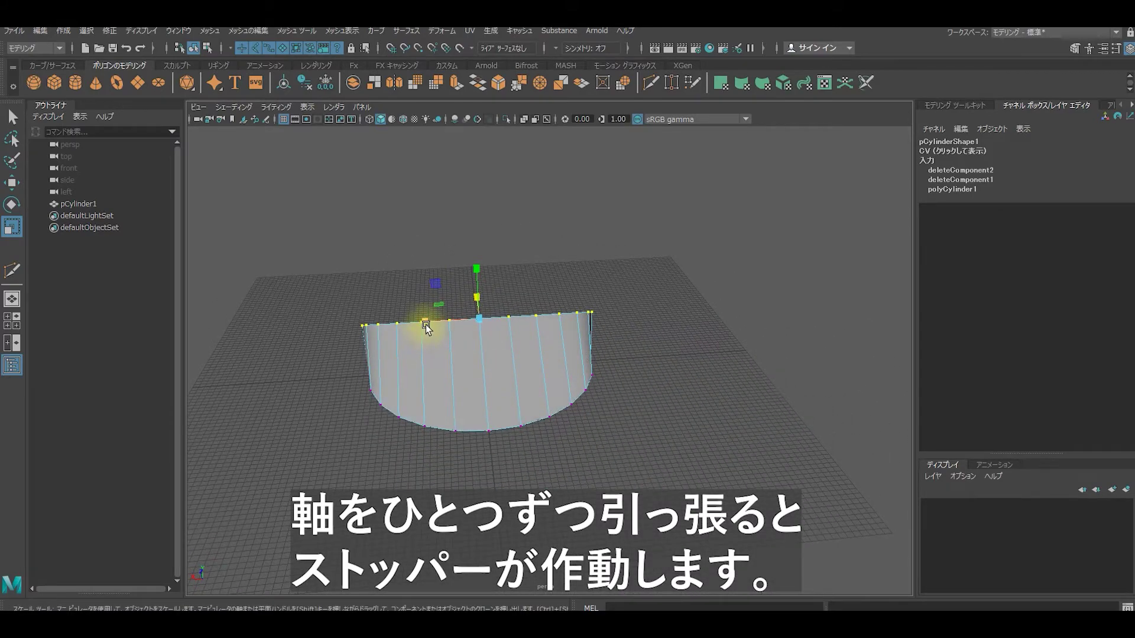
{"action": "left_click_drag", "start_coordinate": [425, 325], "coordinate": [505, 331]}
{"action": "left_click_drag", "start_coordinate": [586, 339], "coordinate": [586, 339]}
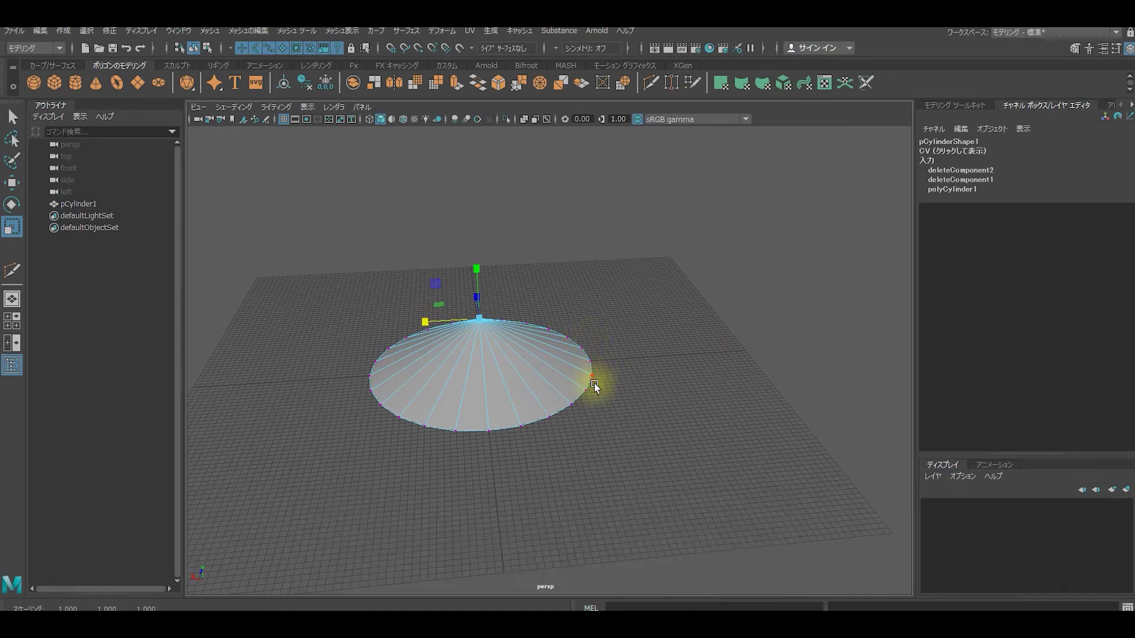
{"action": "left_click", "coordinate": [336, 342]}
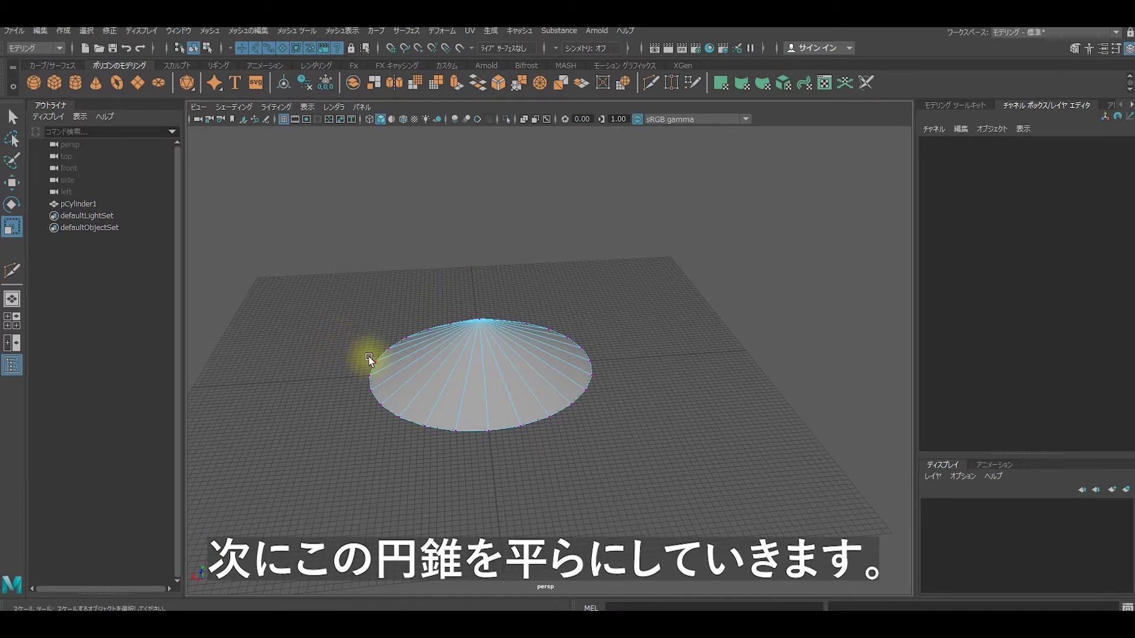
Step: Return to object mode and snap the cone's pivot onto a base rim vertex
{"action": "right_click", "coordinate": [481, 371]}
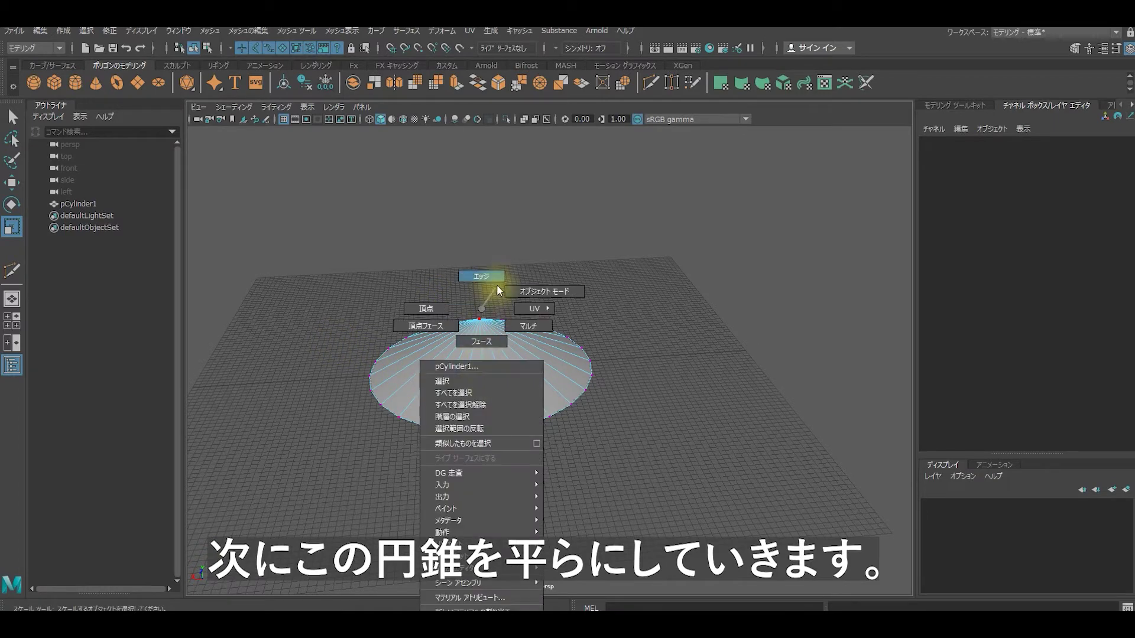
{"action": "right_click_drag", "start_coordinate": [481, 371], "coordinate": [523, 290]}
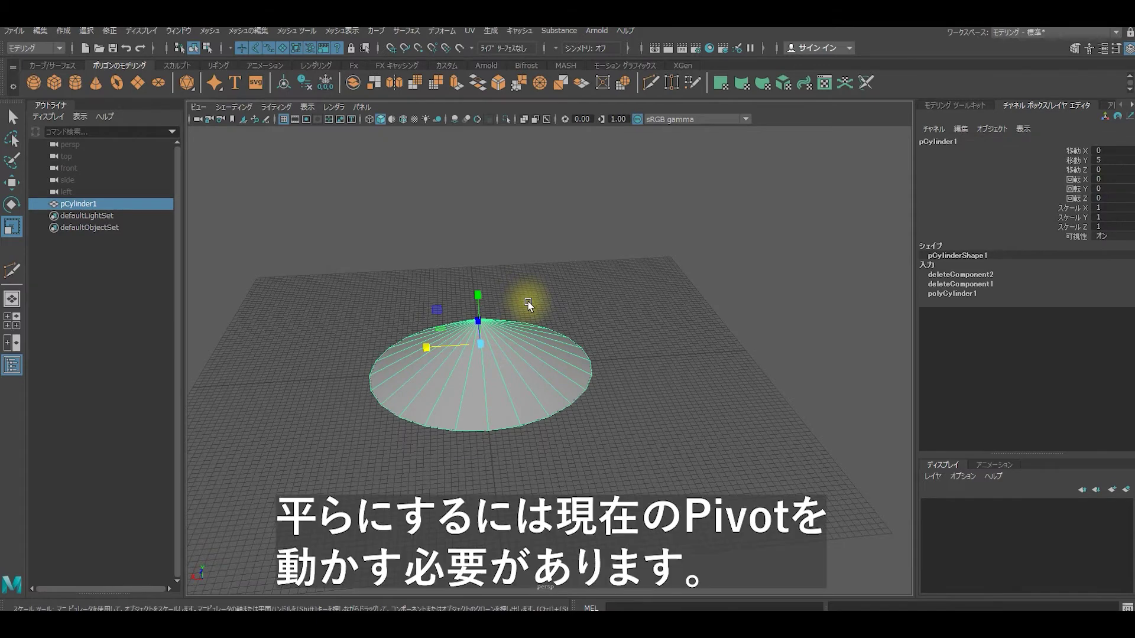
{"action": "key", "text": "d"}
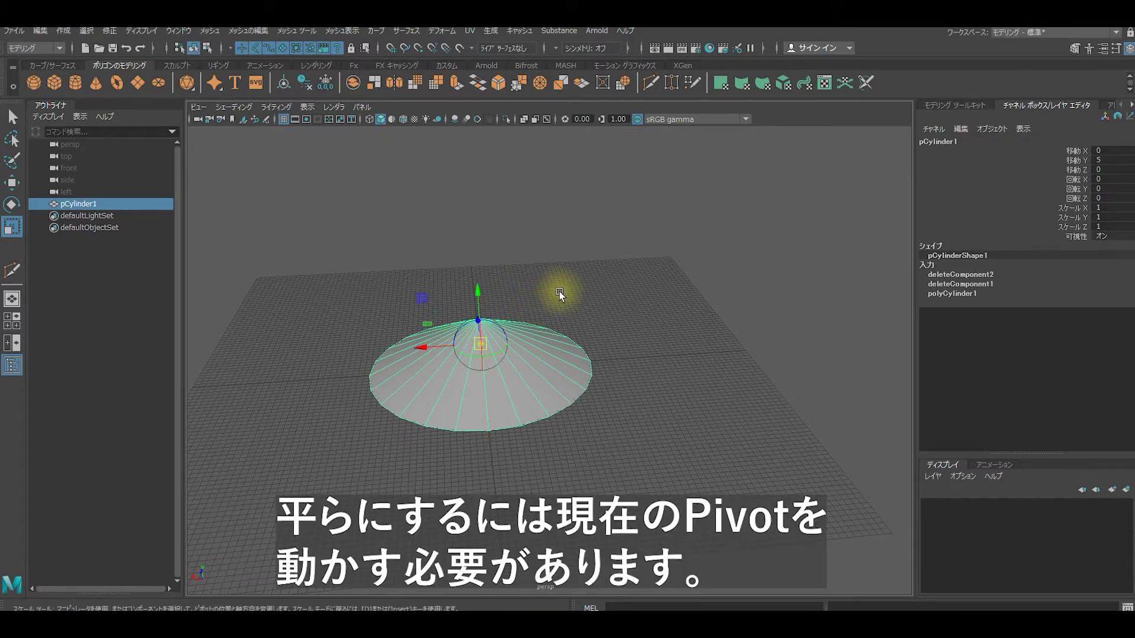
{"action": "scroll", "coordinate": [500, 394], "scroll_direction": "up", "scroll_amount": 2}
{"action": "scroll", "coordinate": [500, 394], "scroll_direction": "up", "scroll_amount": 2}
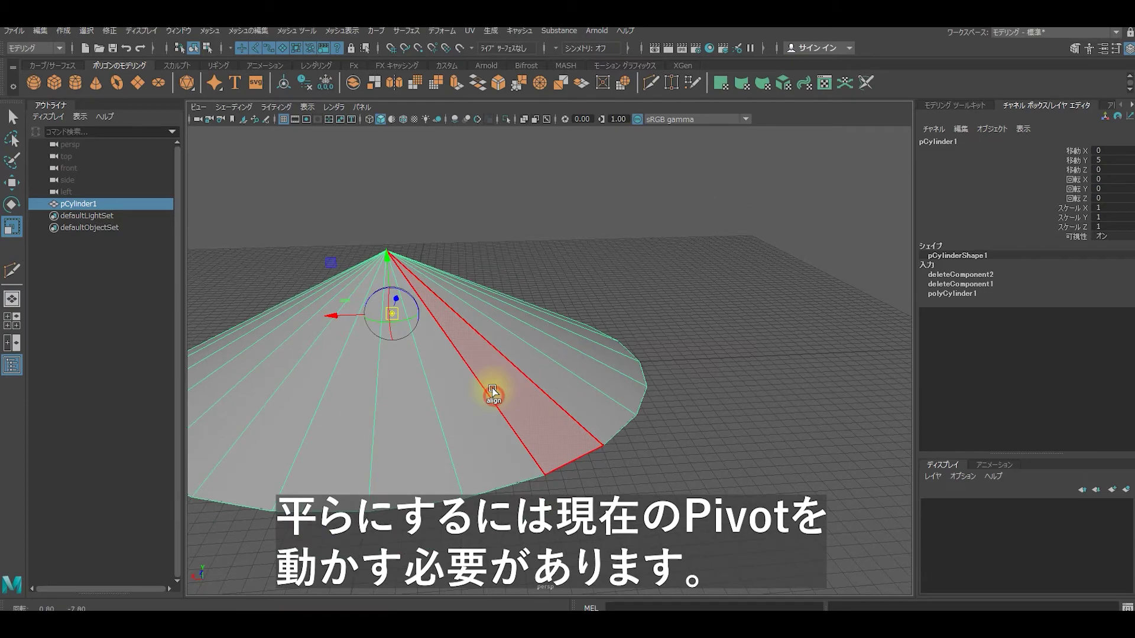
{"action": "mouse_move", "coordinate": [493, 391]}
{"action": "left_mouse_down", "text": "alt"}
{"action": "mouse_move", "coordinate": [489, 367]}
{"action": "mouse_move", "coordinate": [649, 374]}
{"action": "mouse_move", "coordinate": [556, 378]}
{"action": "left_mouse_up", "text": "alt"}
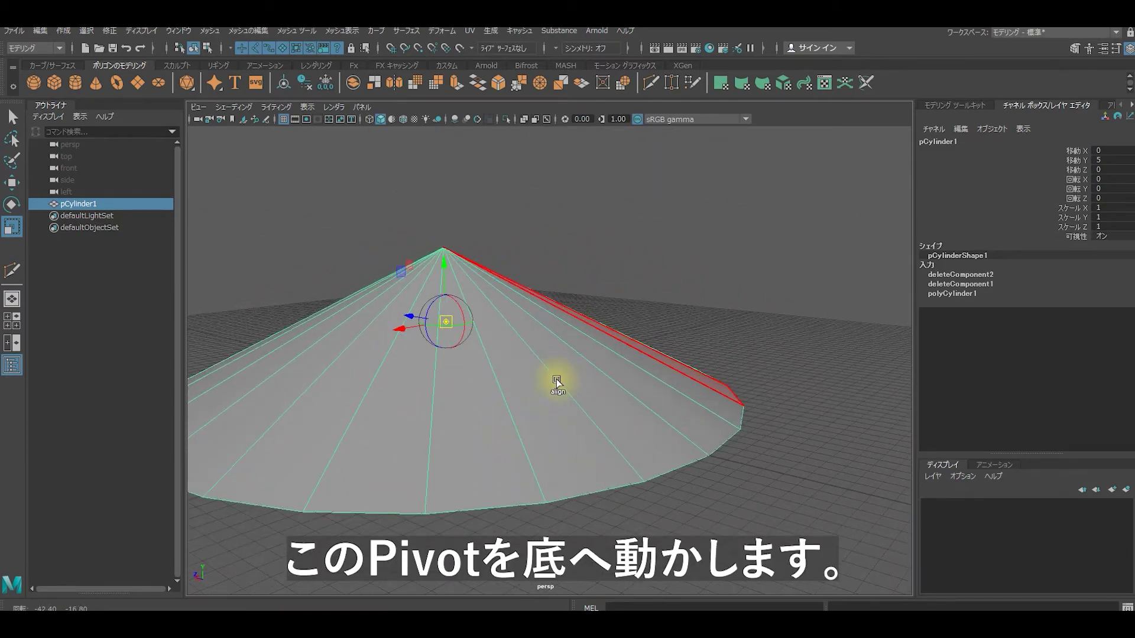
{"action": "key", "text": "Insert"}
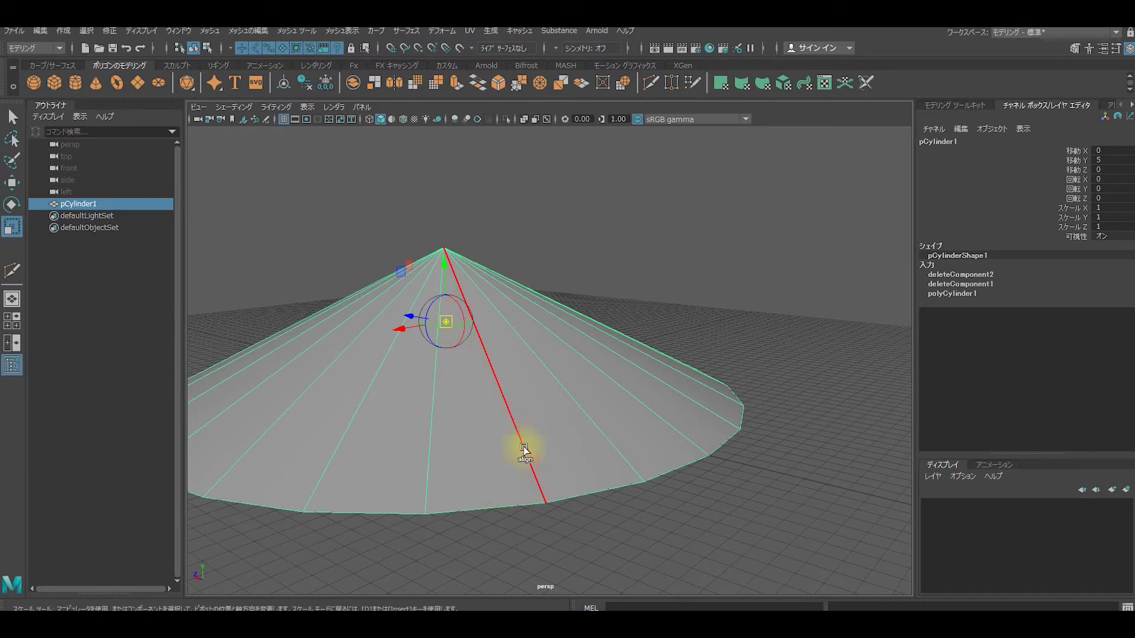
{"action": "left_click", "coordinate": [545, 504]}
{"action": "mouse_move", "coordinate": [640, 514]}
{"action": "left_mouse_down", "text": "alt"}
{"action": "mouse_move", "coordinate": [499, 494]}
{"action": "mouse_move", "coordinate": [487, 444]}
{"action": "mouse_move", "coordinate": [635, 442]}
{"action": "mouse_move", "coordinate": [625, 459]}
{"action": "mouse_move", "coordinate": [496, 459]}
{"action": "mouse_move", "coordinate": [554, 451]}
{"action": "left_mouse_up", "text": "alt"}
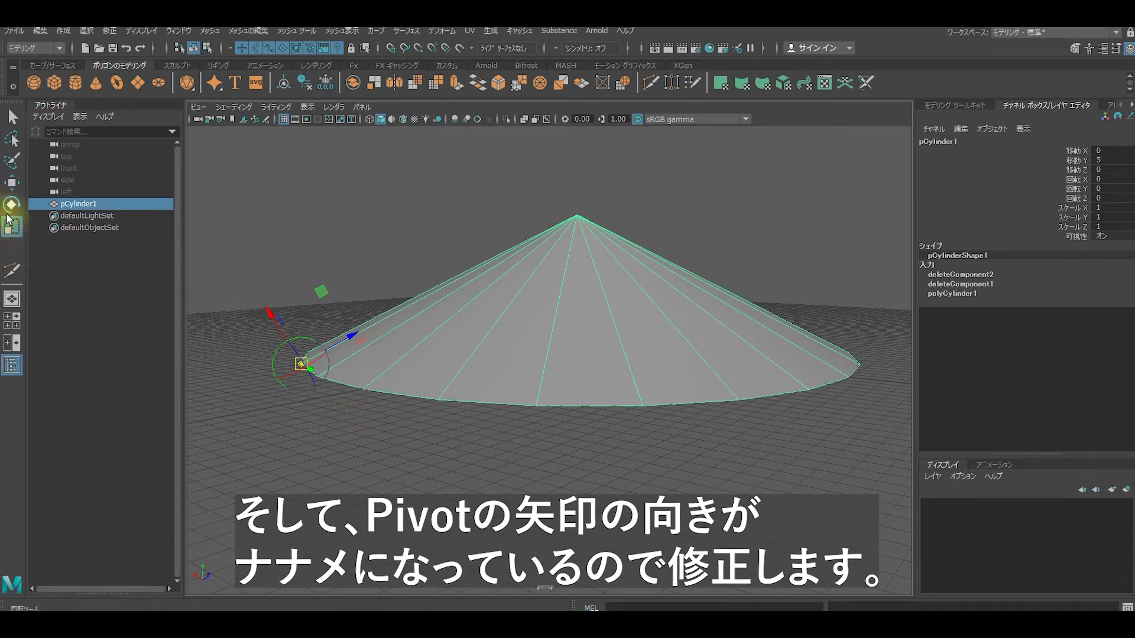
{"action": "double_click", "coordinate": [12, 183]}
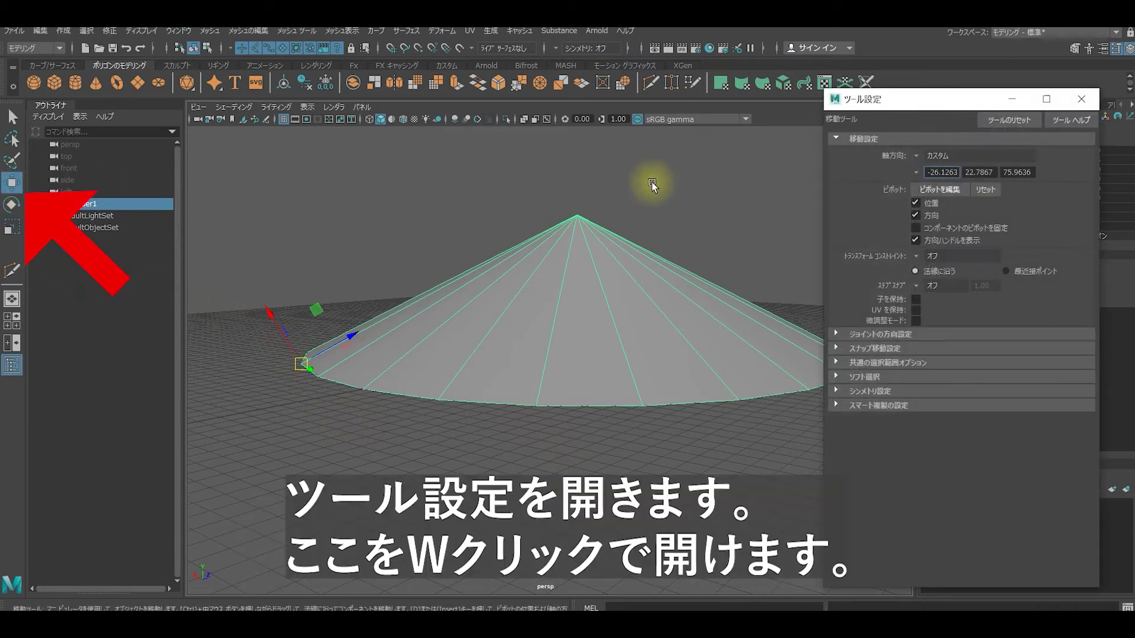
Step: Set the Move tool's axis orientation to World
{"action": "left_click", "coordinate": [915, 157]}
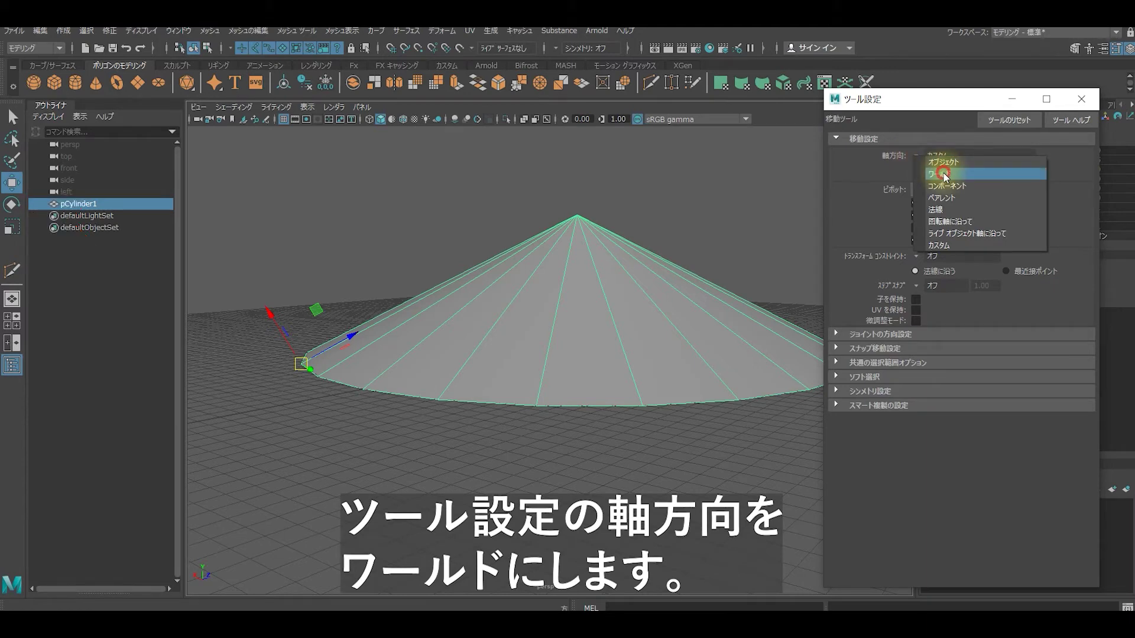
{"action": "left_click", "coordinate": [940, 174]}
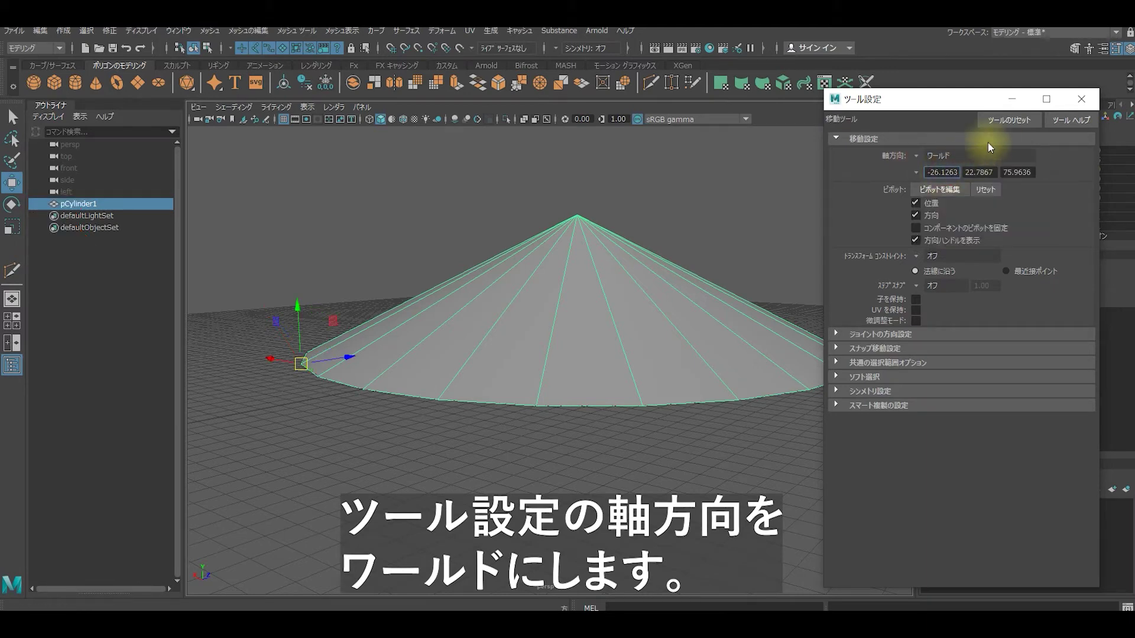
{"action": "left_click", "coordinate": [1019, 99]}
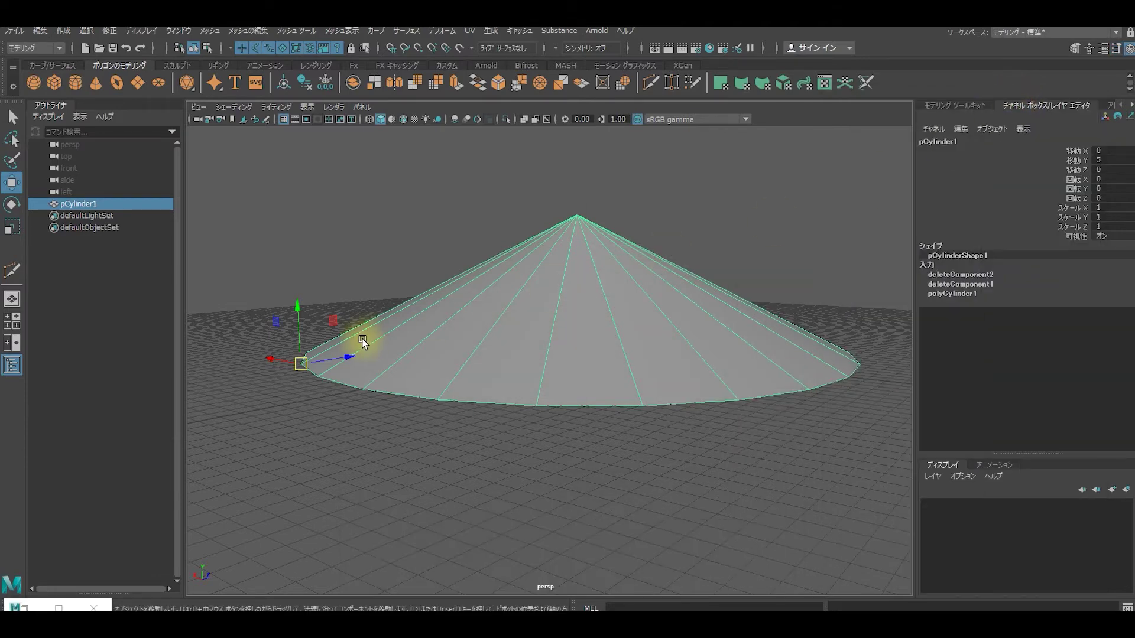
{"action": "key", "text": "r"}
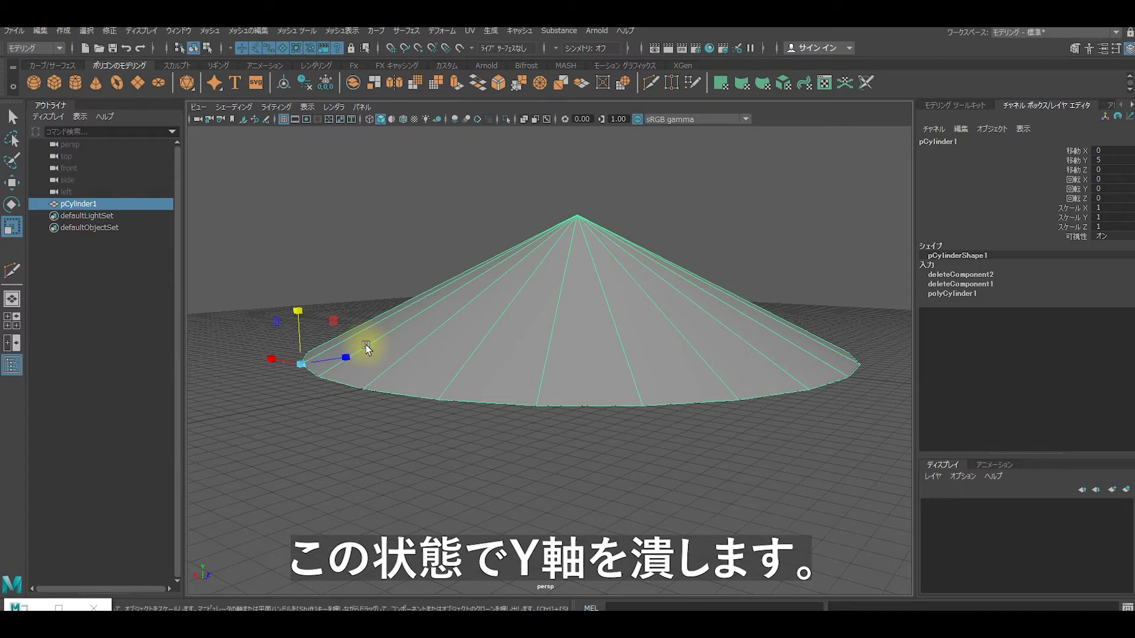
Step: Set the cone's Scale Y to 0 in the Channel Box, flattening it into a disc
{"action": "mouse_move", "coordinate": [296, 310]}
{"action": "left_mouse_down"}
{"action": "mouse_move", "coordinate": [313, 330]}
{"action": "mouse_move", "coordinate": [336, 325]}
{"action": "left_mouse_up"}
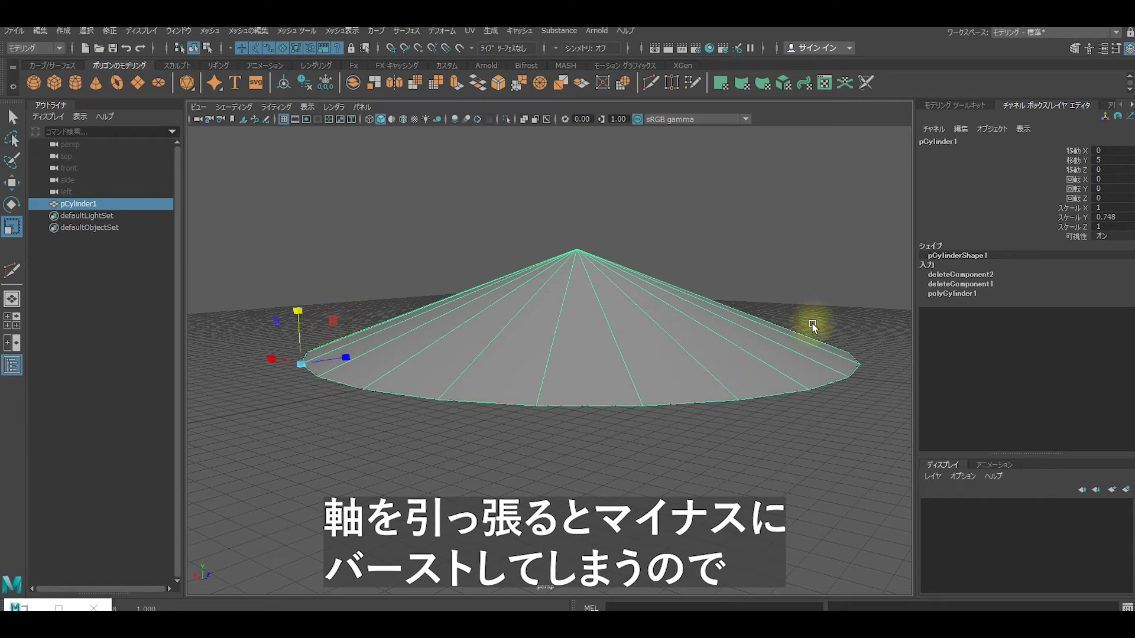
{"action": "double_click", "coordinate": [1127, 218]}
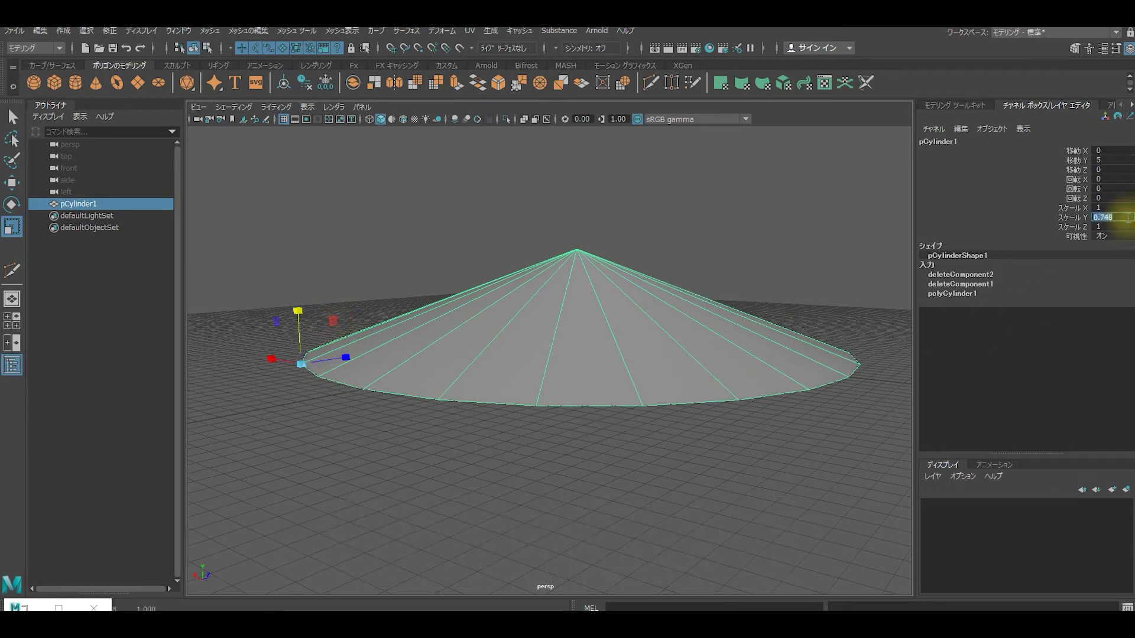
{"action": "type", "text": "0"}
{"action": "key", "text": "Return"}
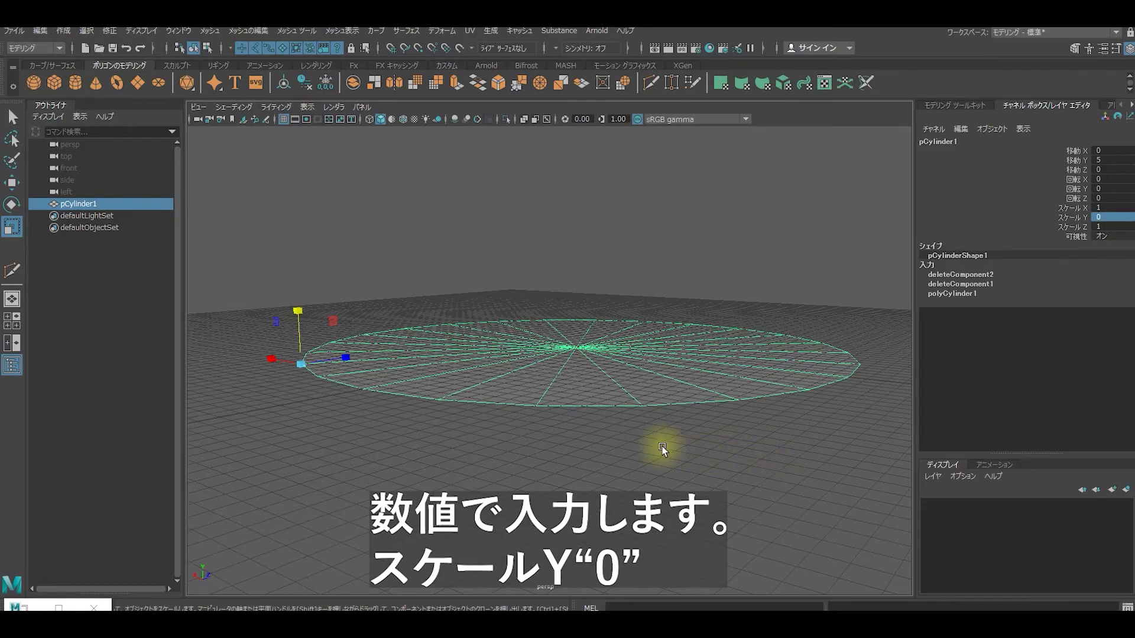
{"action": "left_click_drag", "start_coordinate": [670, 448], "coordinate": [661, 457], "text": "alt"}
{"action": "mouse_move", "coordinate": [661, 457]}
{"action": "right_mouse_down", "text": "alt"}
{"action": "mouse_move", "coordinate": [706, 474]}
{"action": "mouse_move", "coordinate": [657, 452]}
{"action": "right_mouse_up", "text": "alt"}
{"action": "mouse_move", "coordinate": [657, 452]}
{"action": "left_mouse_down", "text": "alt"}
{"action": "mouse_move", "coordinate": [612, 462]}
{"action": "mouse_move", "coordinate": [631, 459]}
{"action": "left_mouse_up", "text": "alt"}
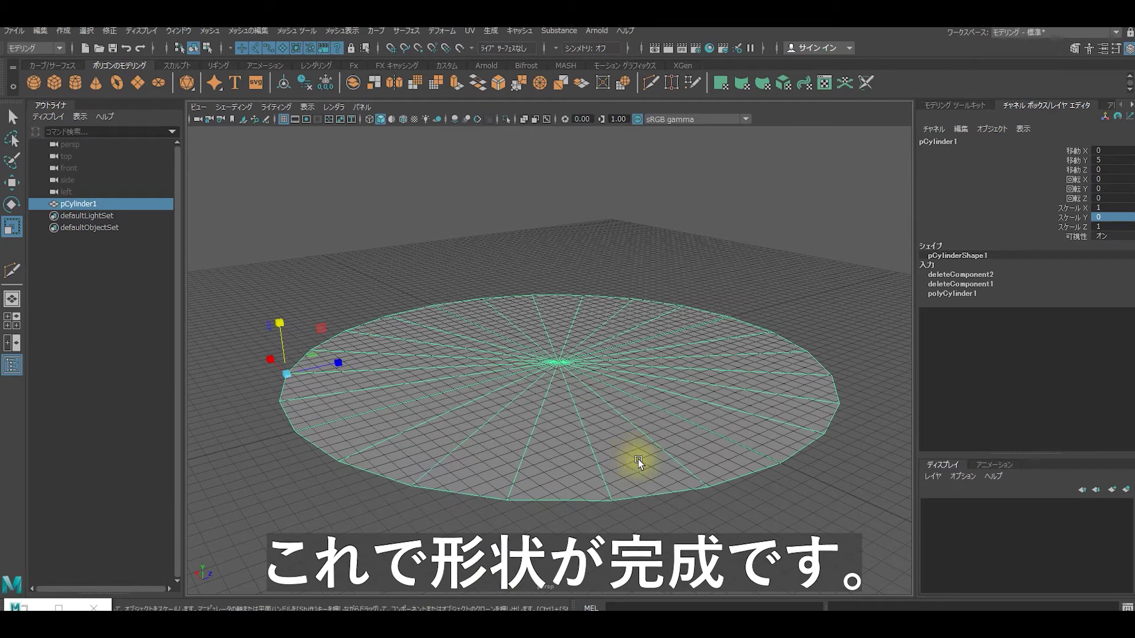
{"action": "left_click", "coordinate": [676, 511]}
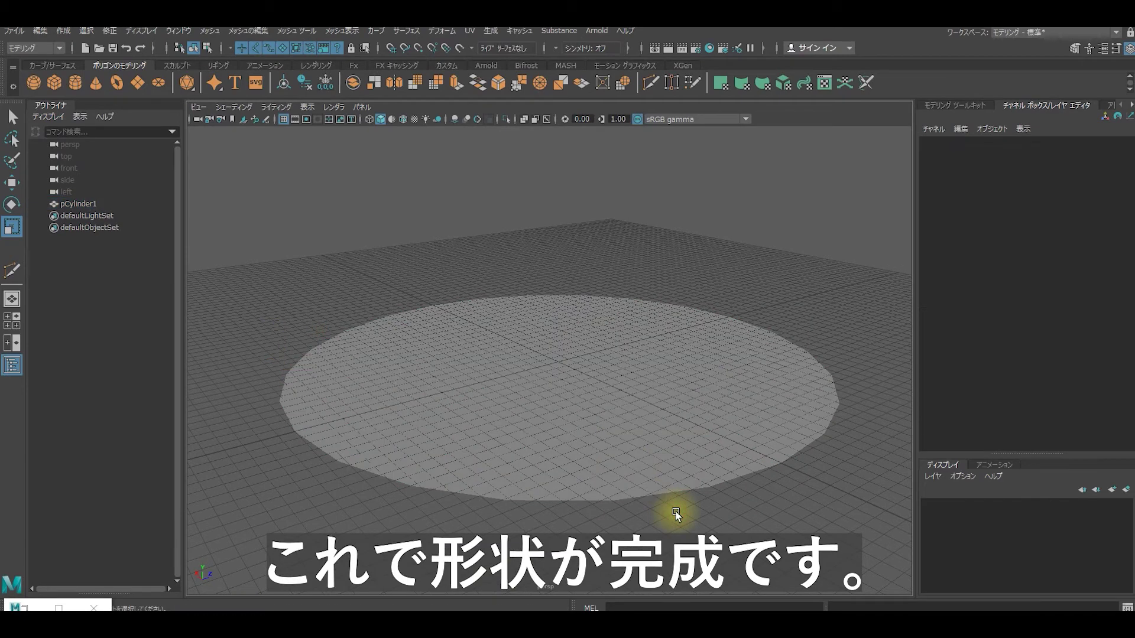
{"action": "left_click", "coordinate": [608, 460]}
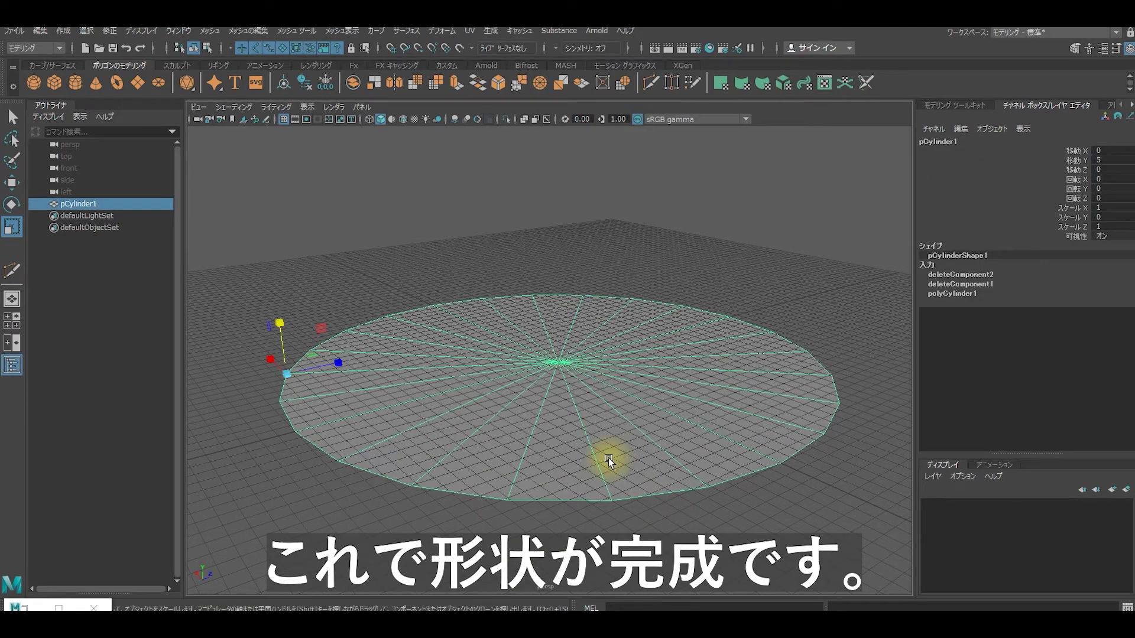
{"action": "key", "text": "d"}
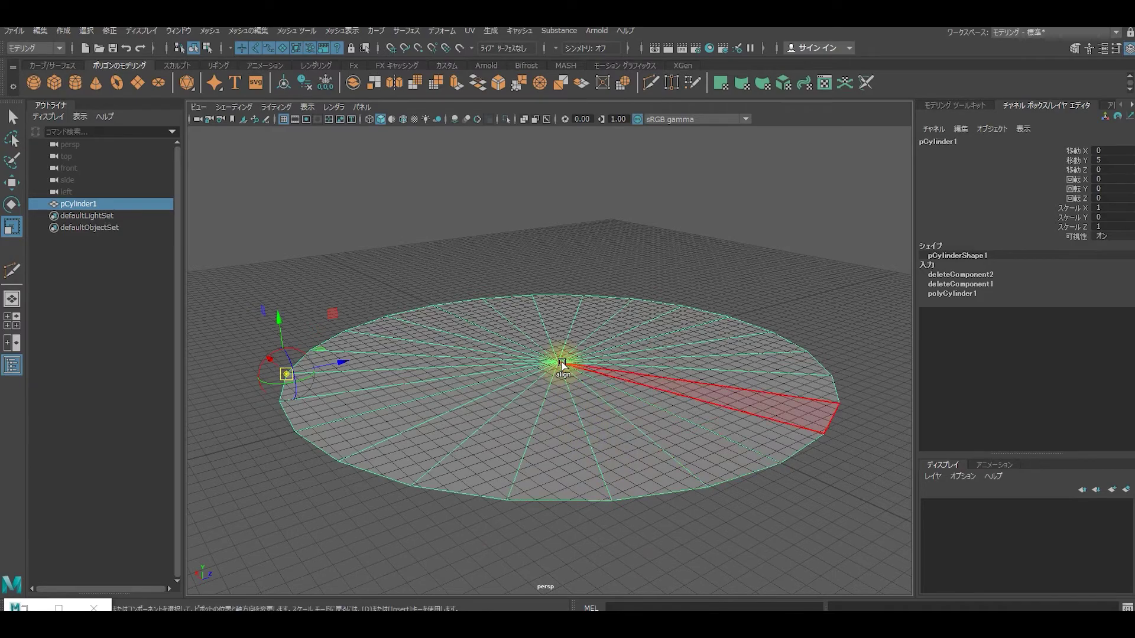
Step: Snap the disc's pivot back to its centre vertex
{"action": "left_click", "coordinate": [559, 363]}
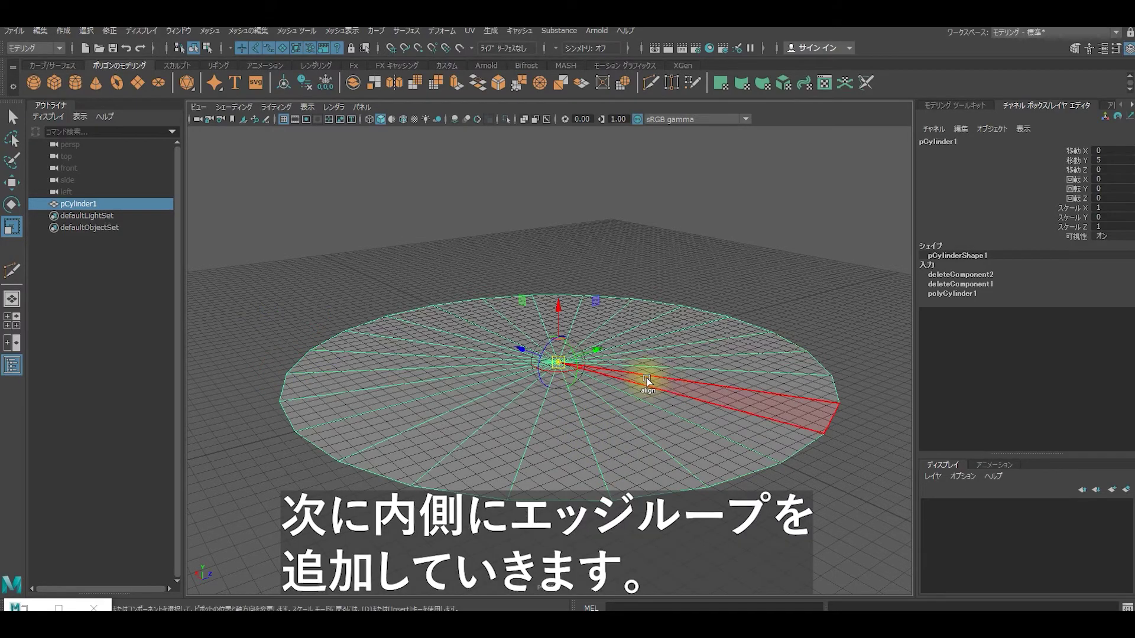
{"action": "mouse_move", "coordinate": [580, 449]}
{"action": "left_mouse_down", "text": "alt"}
{"action": "mouse_move", "coordinate": [678, 456]}
{"action": "mouse_move", "coordinate": [640, 455]}
{"action": "left_mouse_up", "text": "alt"}
{"action": "left_click", "coordinate": [635, 532]}
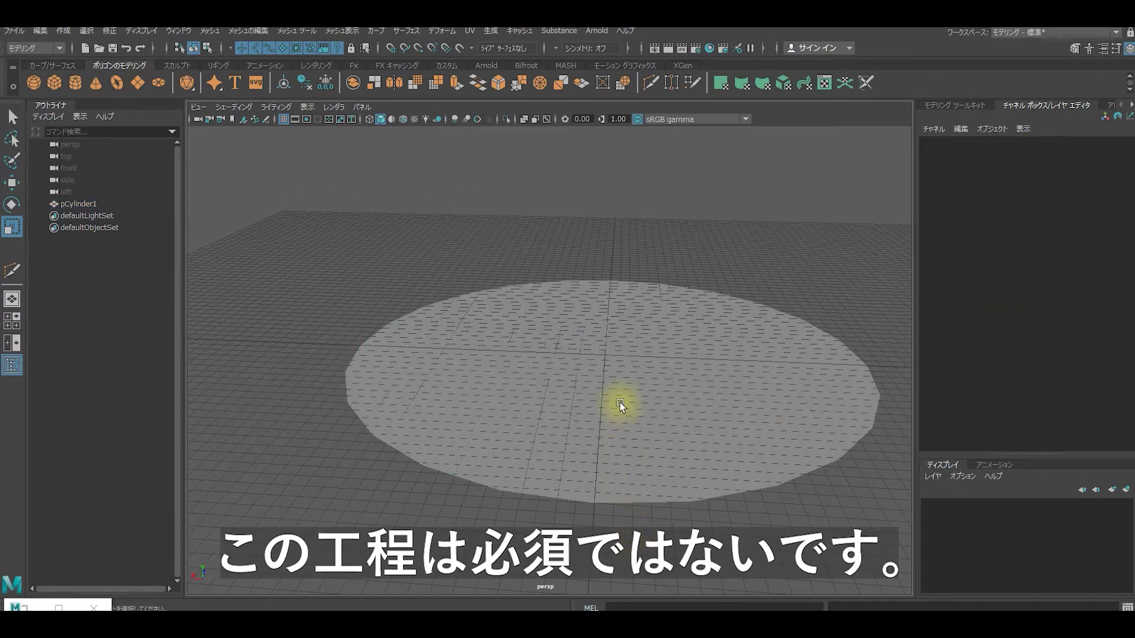
{"action": "mouse_move", "coordinate": [602, 416]}
{"action": "left_mouse_down", "text": "alt"}
{"action": "mouse_move", "coordinate": [622, 438]}
{"action": "mouse_move", "coordinate": [633, 431]}
{"action": "mouse_move", "coordinate": [564, 409]}
{"action": "left_mouse_up", "text": "alt"}
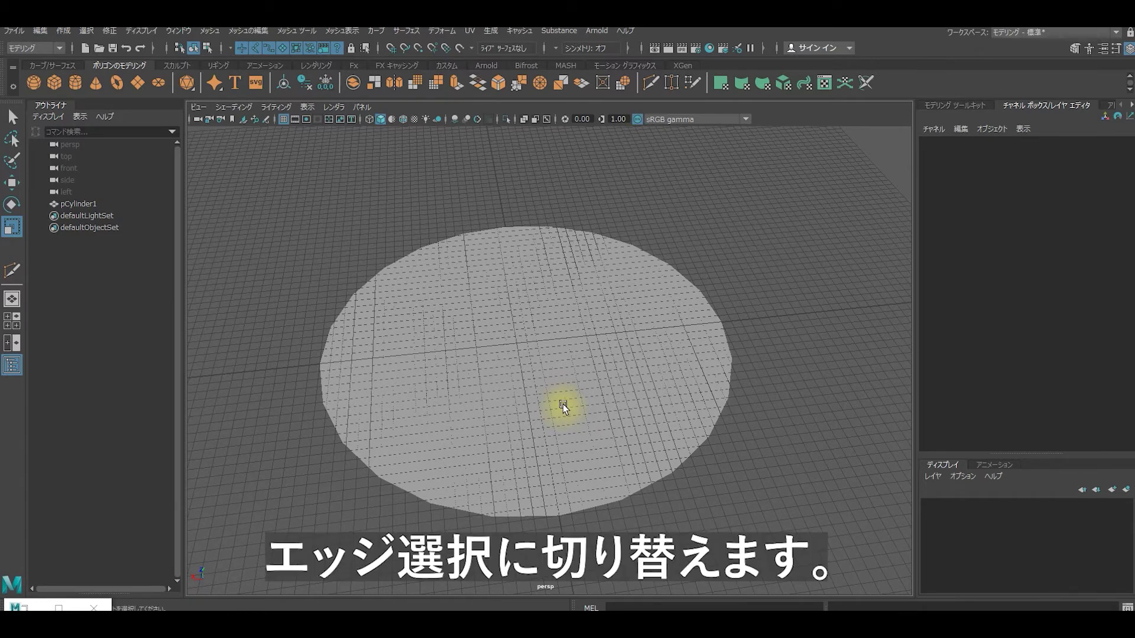
Step: Select the disc and switch it to Edge component mode
{"action": "left_click", "coordinate": [563, 403]}
{"action": "right_click_drag", "start_coordinate": [762, 338], "coordinate": [766, 277]}
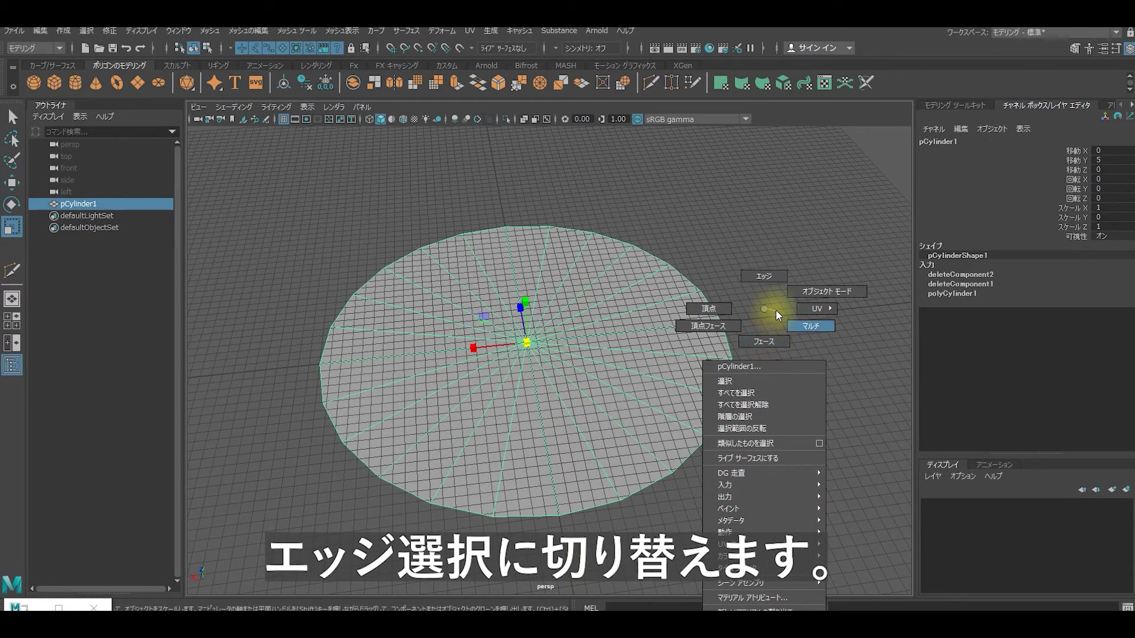
{"action": "right_click_drag", "start_coordinate": [764, 278], "coordinate": [765, 279]}
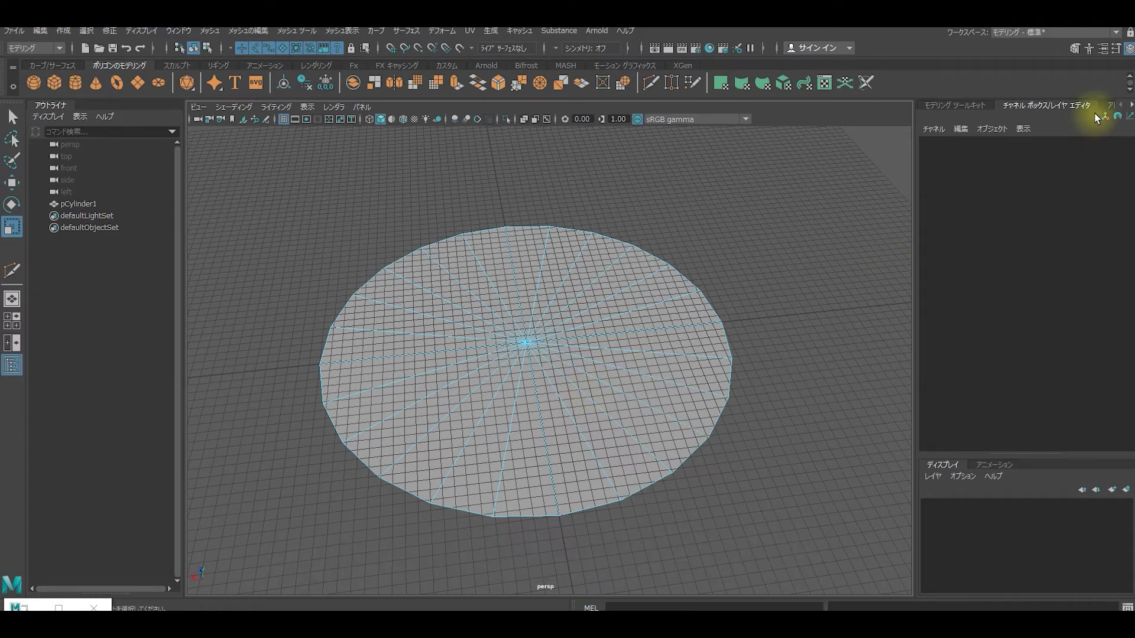
Step: Use Multi-Cut to insert two concentric edge loops between the disc's centre and rim
{"action": "left_click", "coordinate": [1074, 51]}
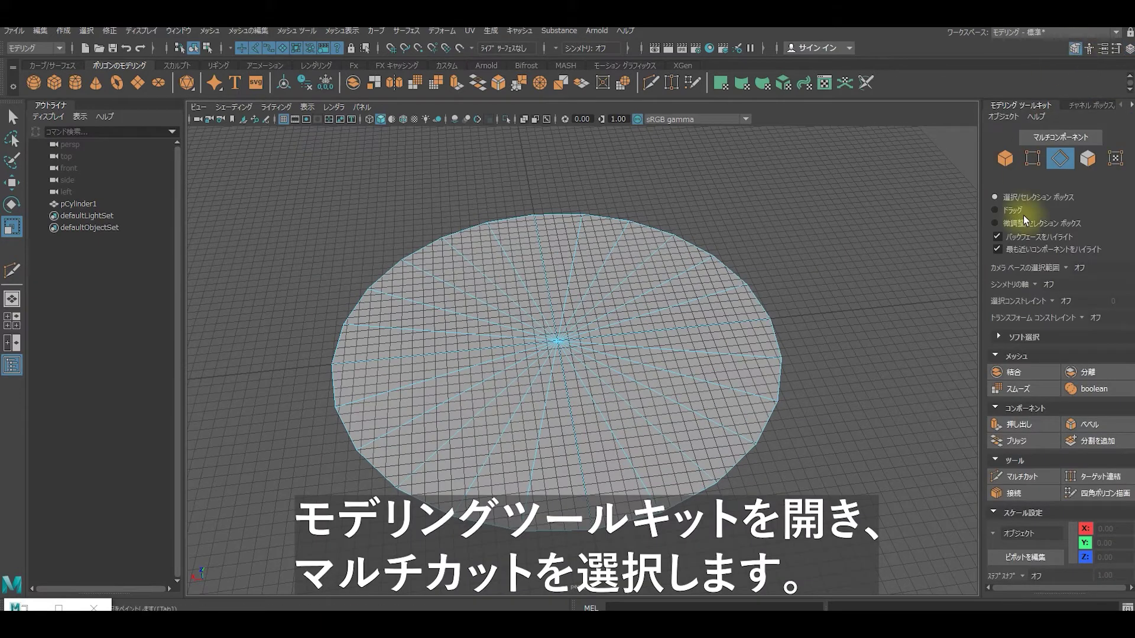
{"action": "left_click", "coordinate": [1032, 477]}
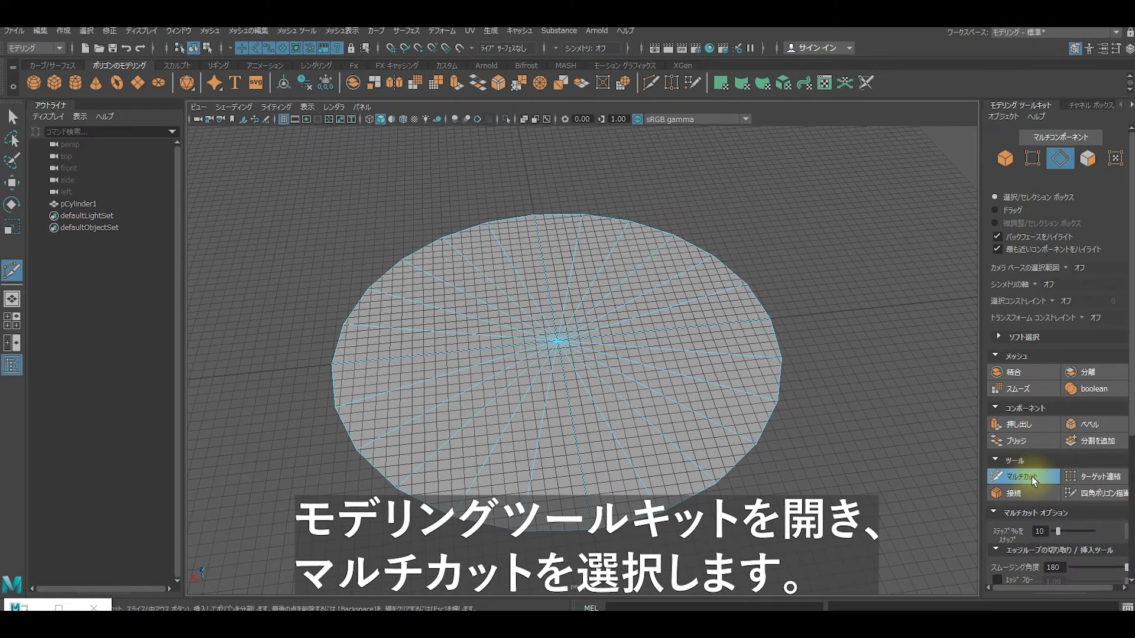
{"action": "scroll", "coordinate": [1038, 486], "scroll_direction": "down", "scroll_amount": 3}
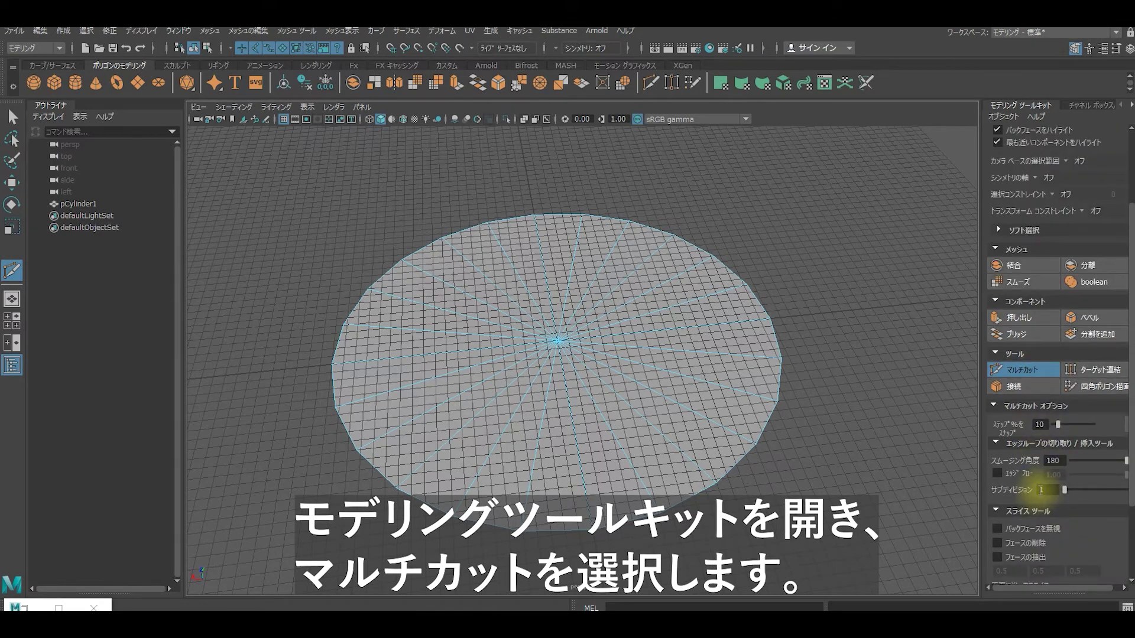
{"action": "scroll", "coordinate": [1040, 489], "scroll_direction": "up", "scroll_amount": 1}
{"action": "left_click", "coordinate": [557, 340]}
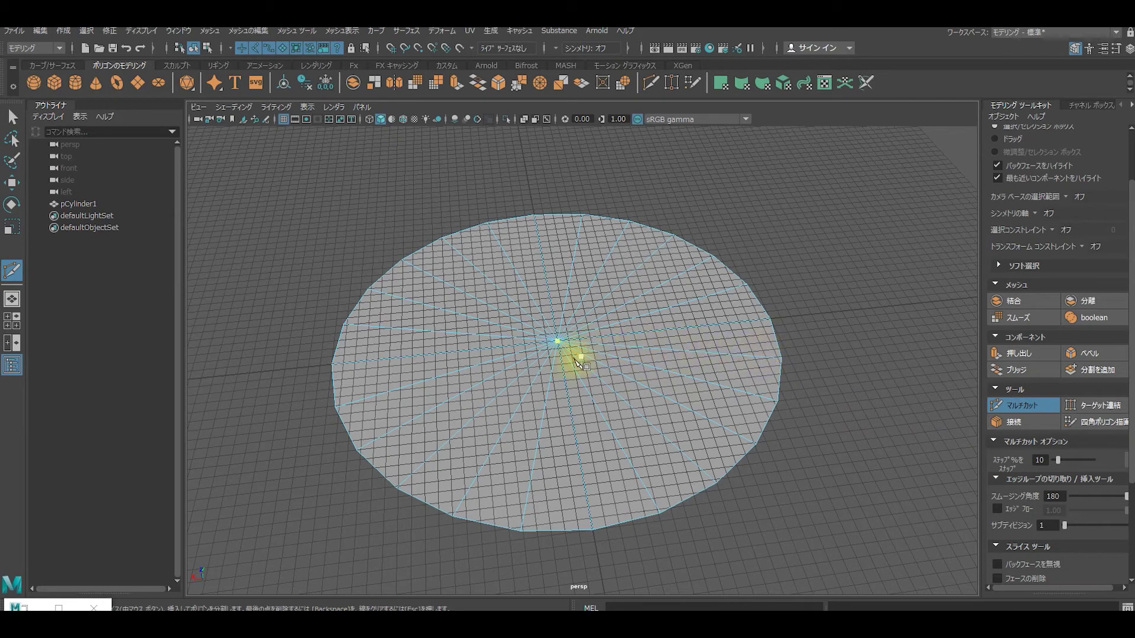
{"action": "key", "text": "ctrl"}
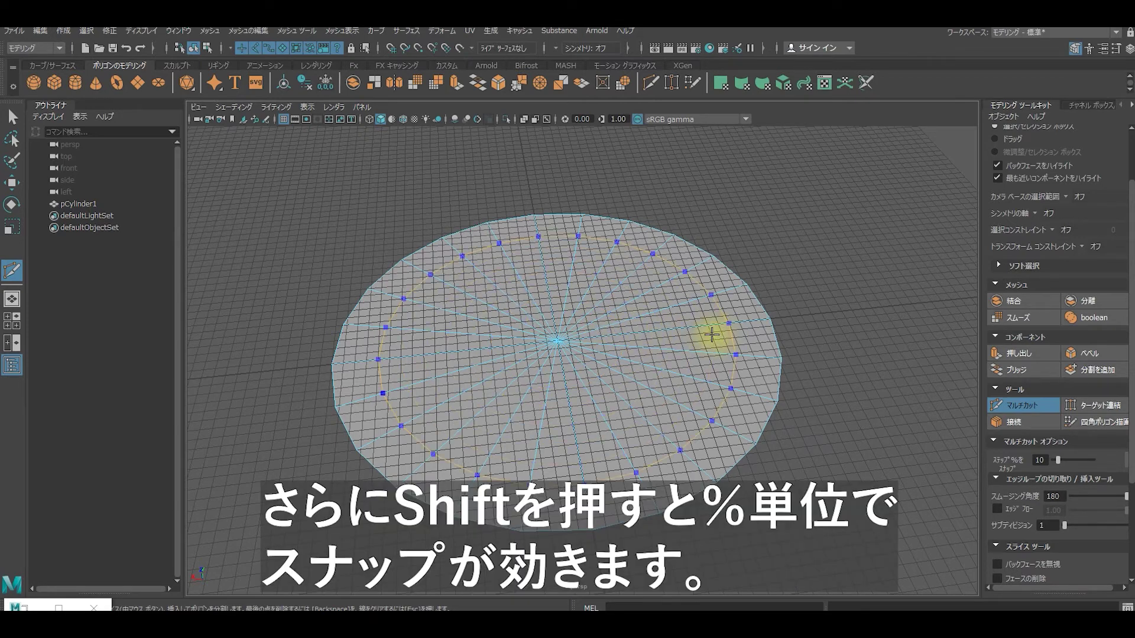
{"action": "left_click", "coordinate": [633, 334], "text": "ctrl"}
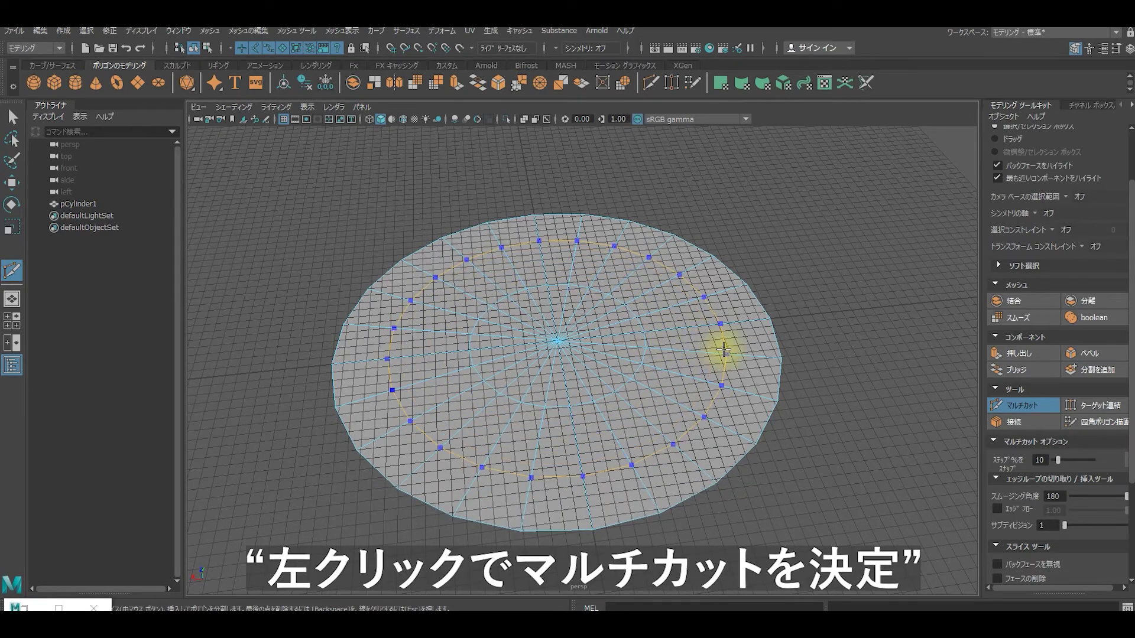
{"action": "left_click_drag", "start_coordinate": [723, 350], "coordinate": [709, 350], "text": "ctrl"}
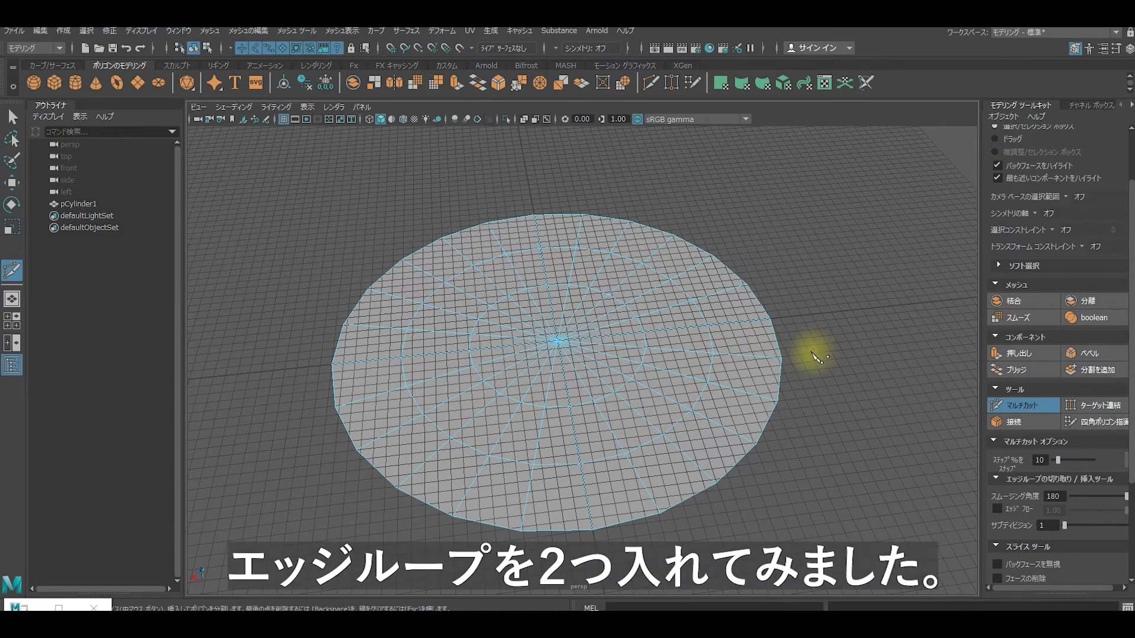
Step: Exit Multi-Cut and select the disc object pCylinder1
{"action": "right_click_drag", "start_coordinate": [823, 402], "coordinate": [808, 408], "text": "alt"}
{"action": "mouse_move", "coordinate": [809, 408]}
{"action": "left_mouse_down", "text": "alt"}
{"action": "mouse_move", "coordinate": [683, 418]}
{"action": "mouse_move", "coordinate": [659, 443]}
{"action": "mouse_move", "coordinate": [671, 451]}
{"action": "mouse_move", "coordinate": [732, 430]}
{"action": "mouse_move", "coordinate": [727, 299]}
{"action": "mouse_move", "coordinate": [722, 362]}
{"action": "mouse_move", "coordinate": [754, 398]}
{"action": "mouse_move", "coordinate": [835, 392]}
{"action": "mouse_move", "coordinate": [806, 388]}
{"action": "left_mouse_up", "text": "alt"}
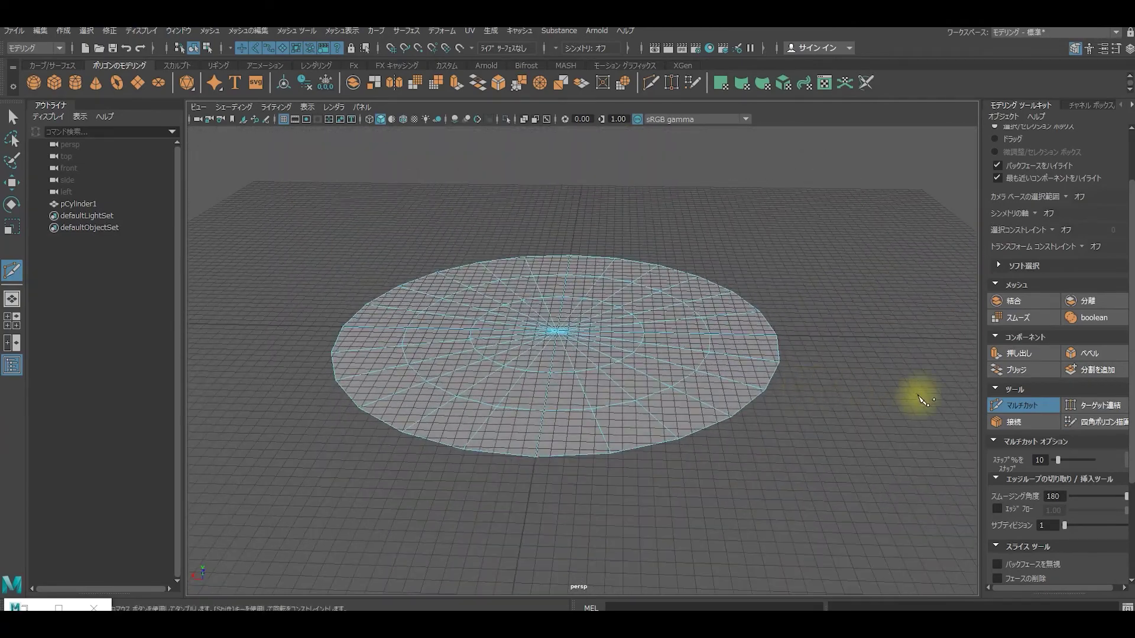
{"action": "key", "text": "q"}
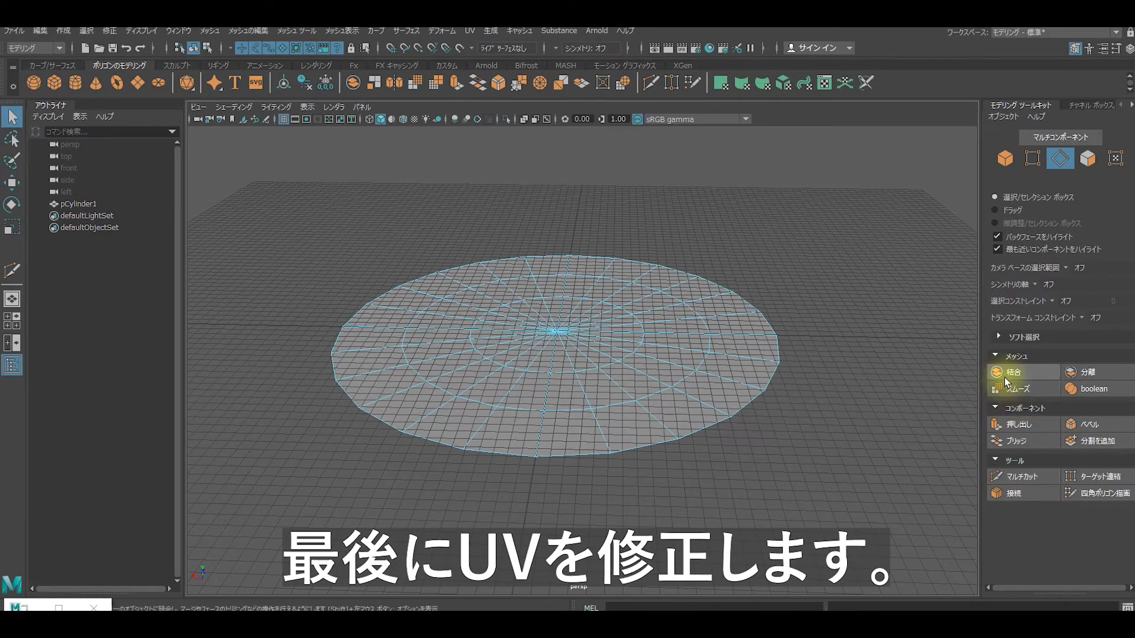
{"action": "left_click", "coordinate": [119, 206]}
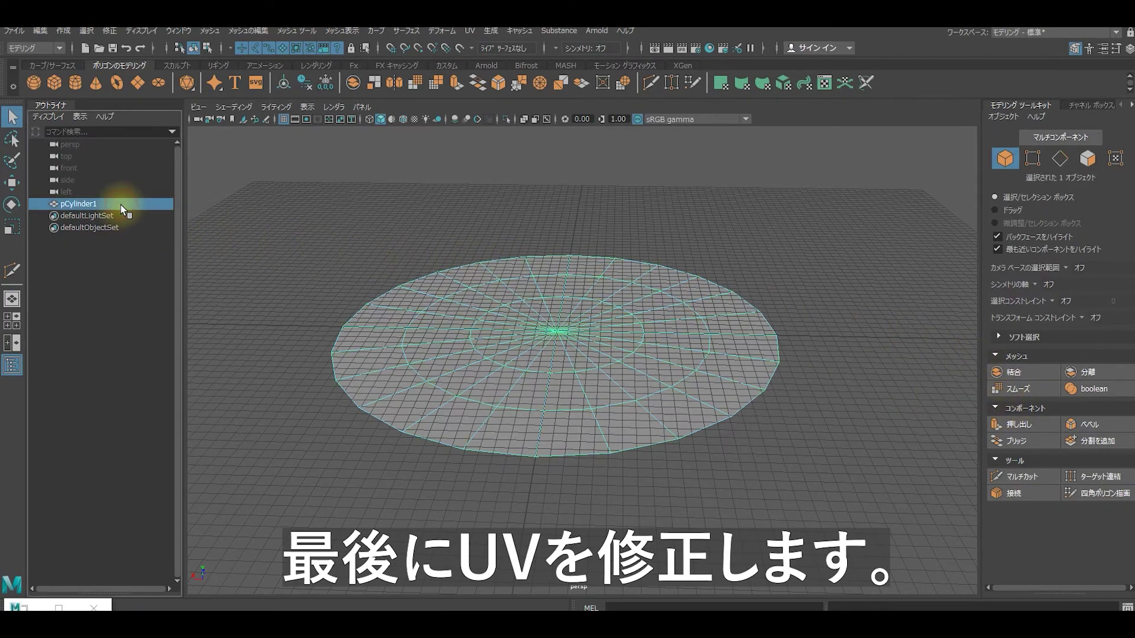
Step: Open the disc's UVs in the UV Editor and frame the UV shell
{"action": "mouse_move", "coordinate": [565, 325]}
{"action": "left_mouse_down", "text": "alt"}
{"action": "mouse_move", "coordinate": [645, 336]}
{"action": "mouse_move", "coordinate": [604, 341]}
{"action": "left_mouse_up", "text": "alt"}
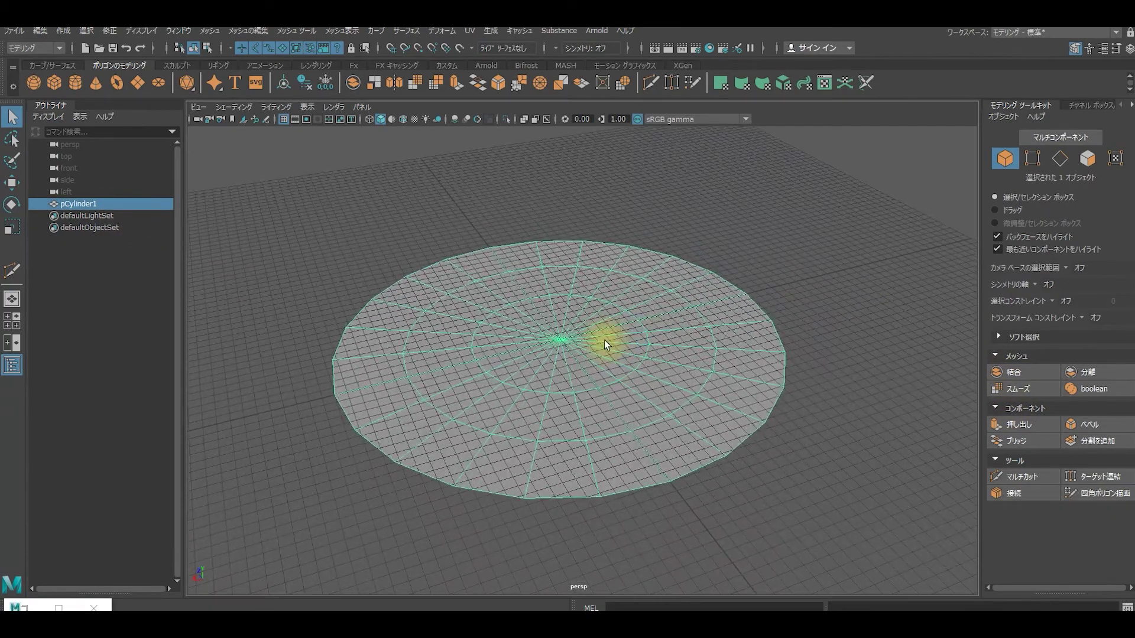
{"action": "left_click", "coordinate": [470, 34]}
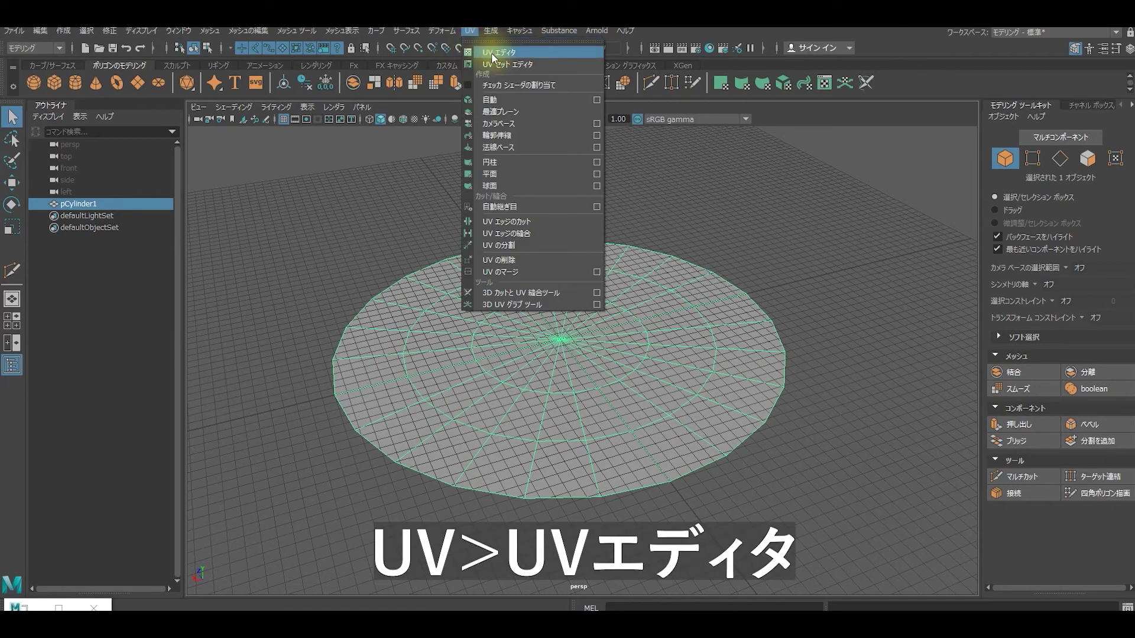
{"action": "left_click", "coordinate": [491, 52]}
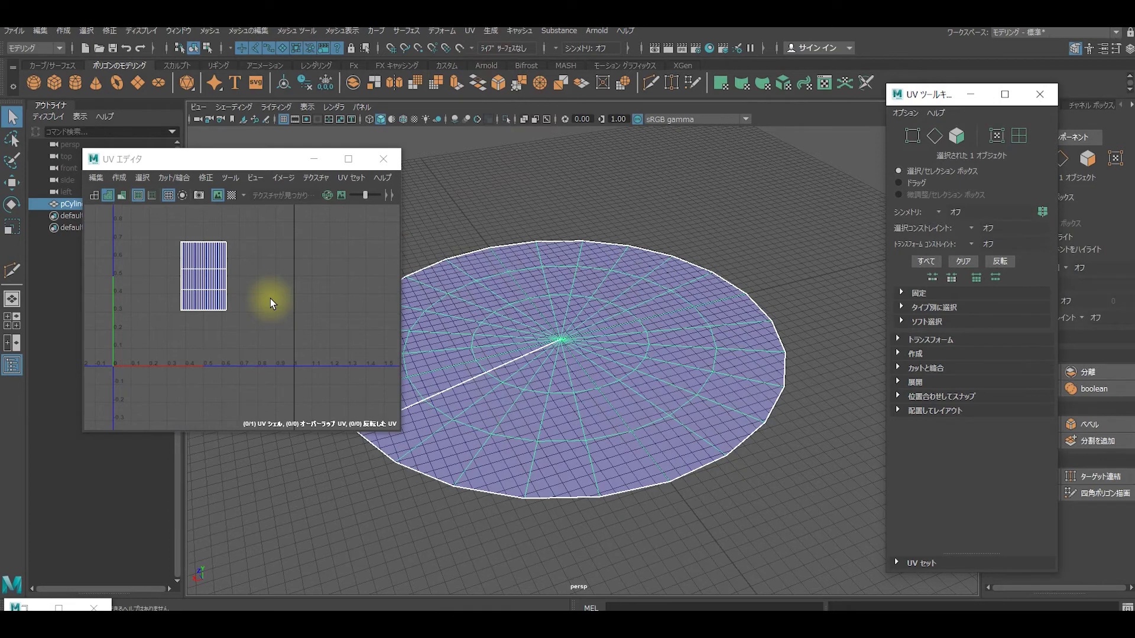
{"action": "key", "text": "f"}
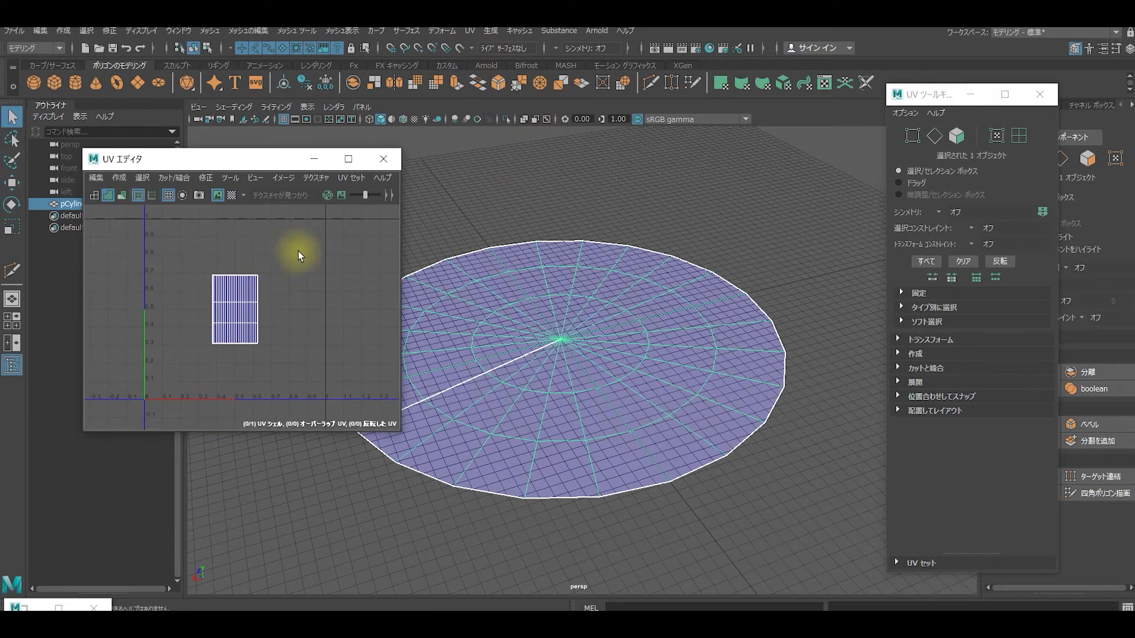
Step: Apply Normalize with default options so the UV shell fills the 0–1 square
{"action": "right_click", "coordinate": [633, 263]}
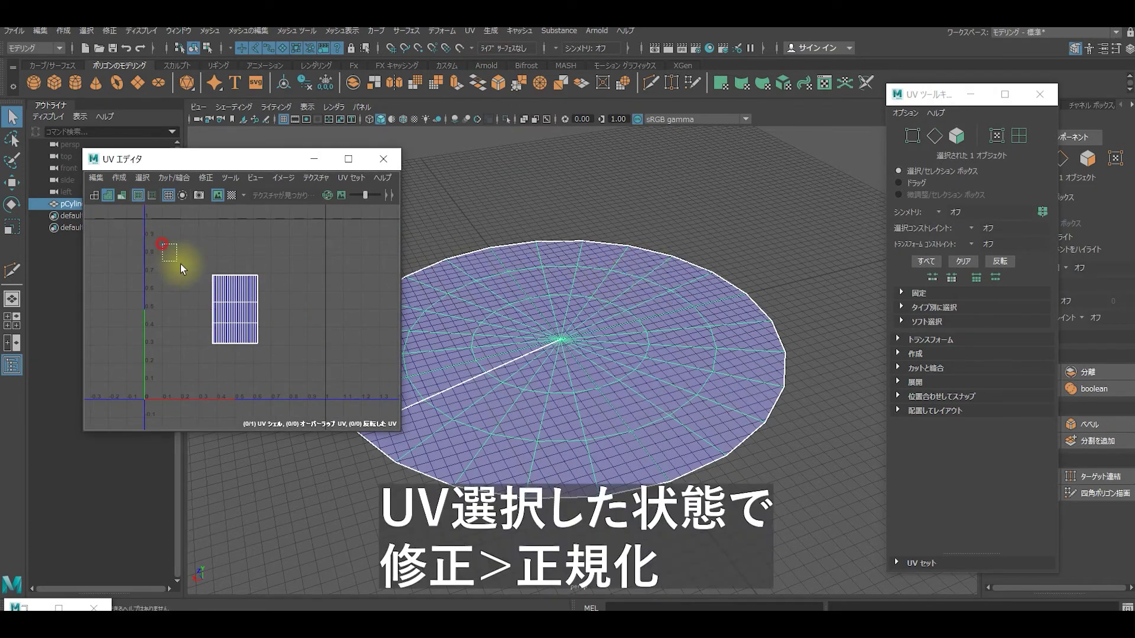
{"action": "left_click", "coordinate": [206, 178]}
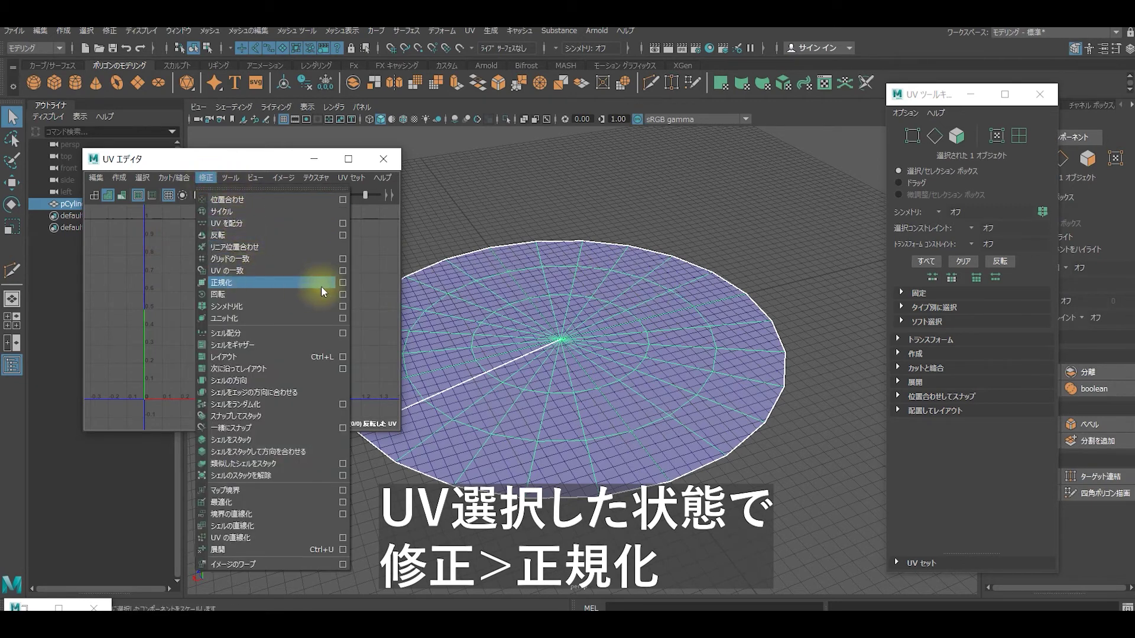
{"action": "left_click", "coordinate": [342, 283]}
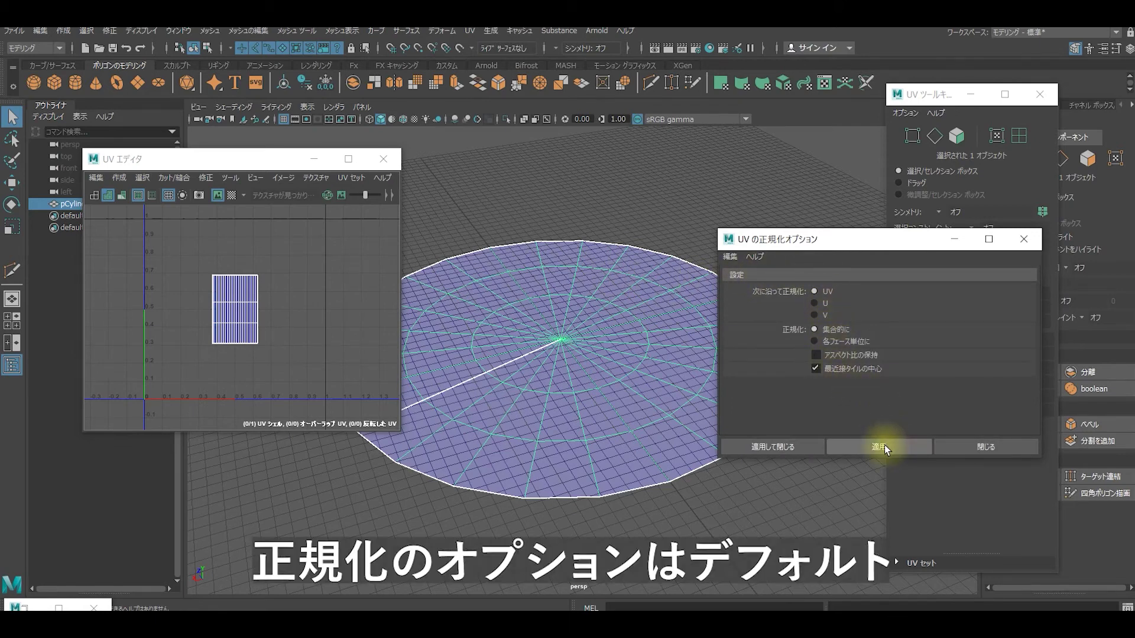
{"action": "left_click", "coordinate": [910, 445]}
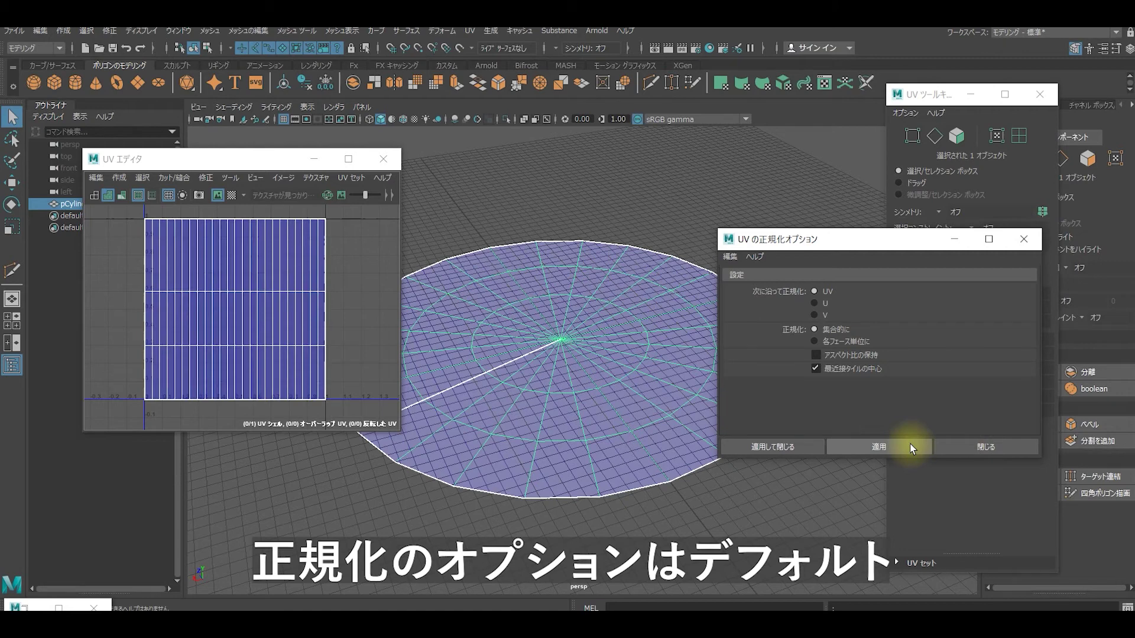
{"action": "left_click", "coordinate": [975, 449]}
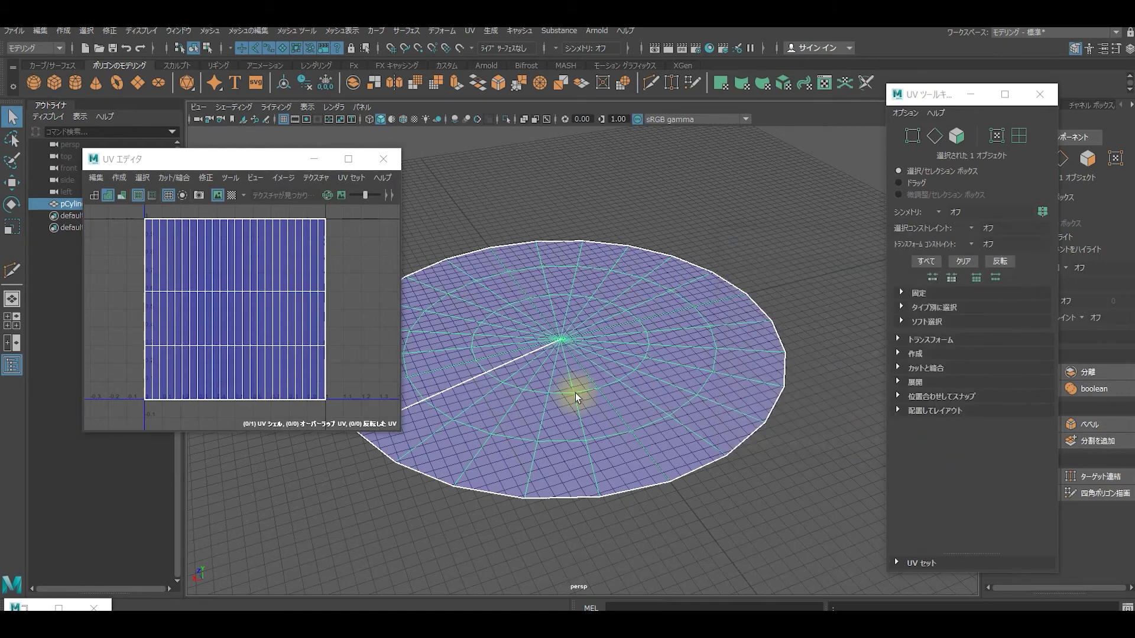
{"action": "mouse_move", "coordinate": [284, 162]}
{"action": "left_mouse_down"}
{"action": "mouse_move", "coordinate": [255, 167]}
{"action": "mouse_move", "coordinate": [212, 222]}
{"action": "left_mouse_up"}
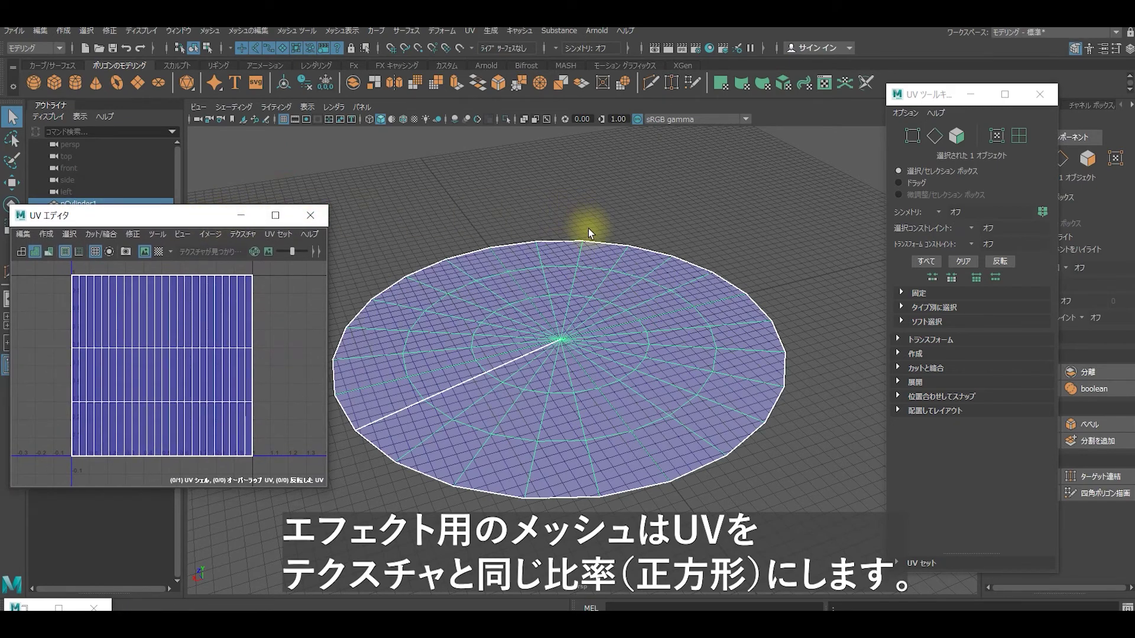
{"action": "right_click_drag", "start_coordinate": [604, 308], "coordinate": [606, 286]}
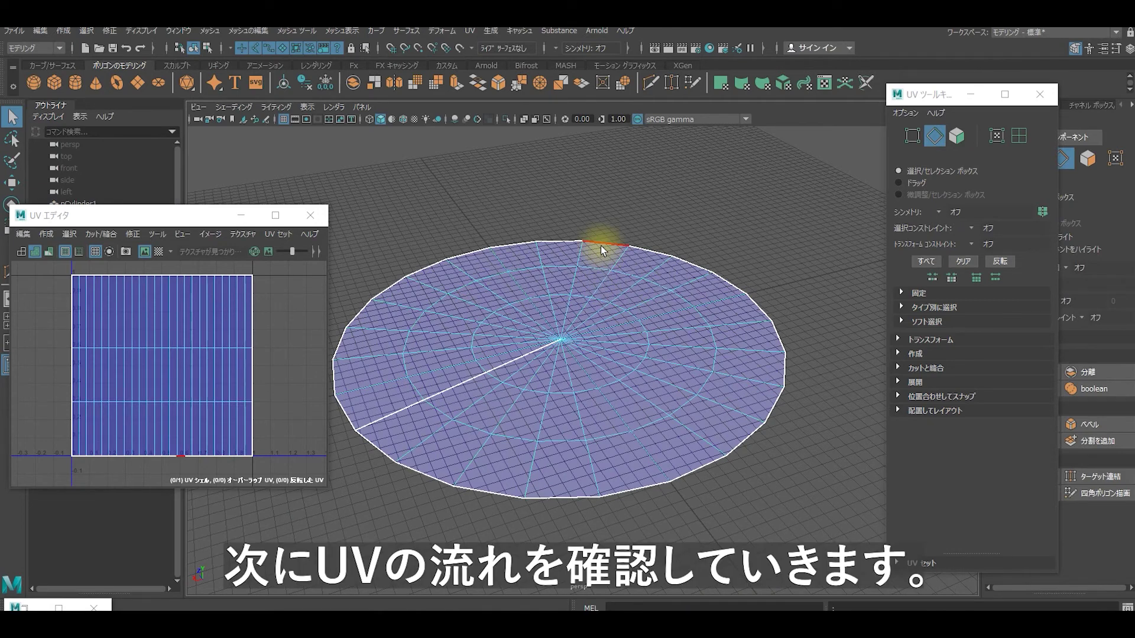
{"action": "scroll", "coordinate": [152, 443], "scroll_direction": "up", "scroll_amount": 3}
{"action": "scroll", "coordinate": [157, 449], "scroll_direction": "up", "scroll_amount": 2}
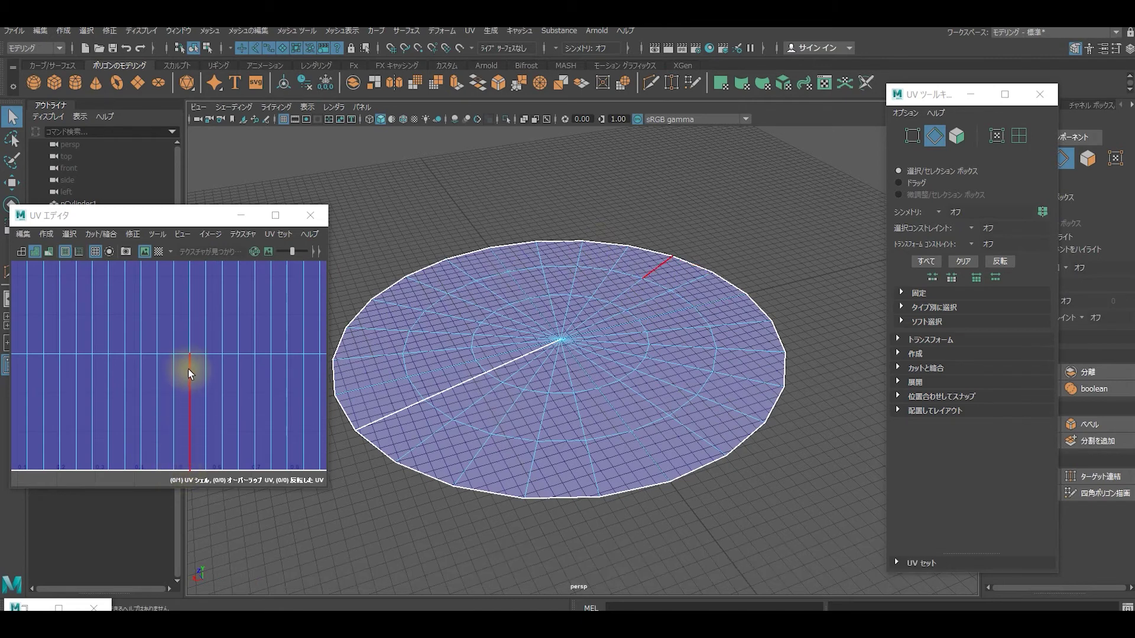
{"action": "scroll", "coordinate": [189, 326], "scroll_direction": "down", "scroll_amount": 1}
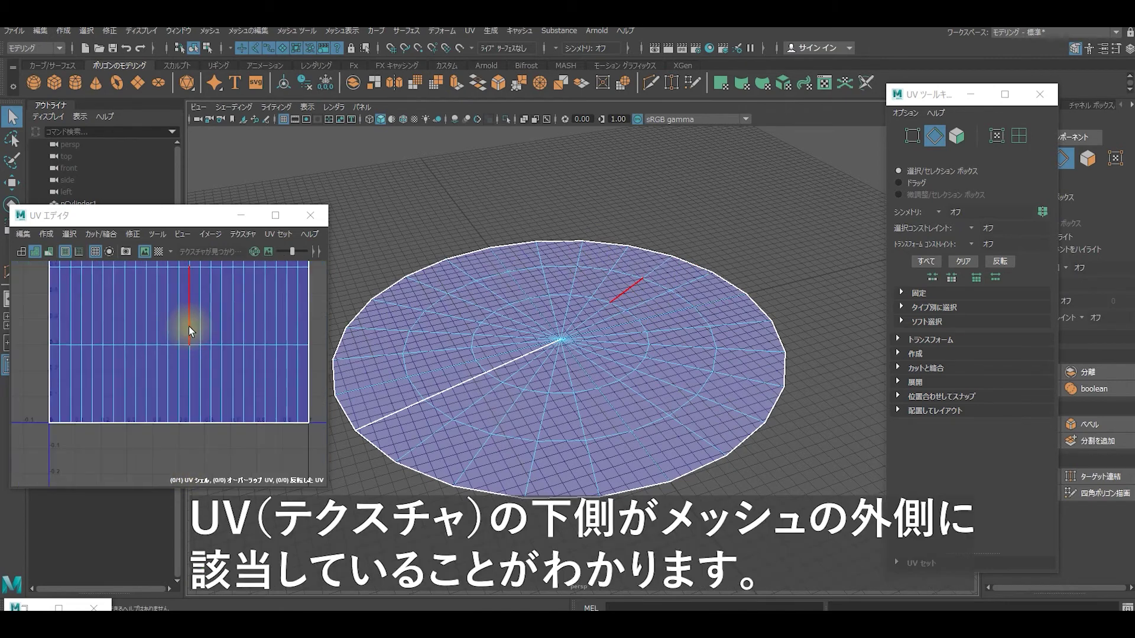
{"action": "scroll", "coordinate": [189, 327], "scroll_direction": "down", "scroll_amount": 2}
{"action": "scroll", "coordinate": [193, 276], "scroll_direction": "down", "scroll_amount": 2}
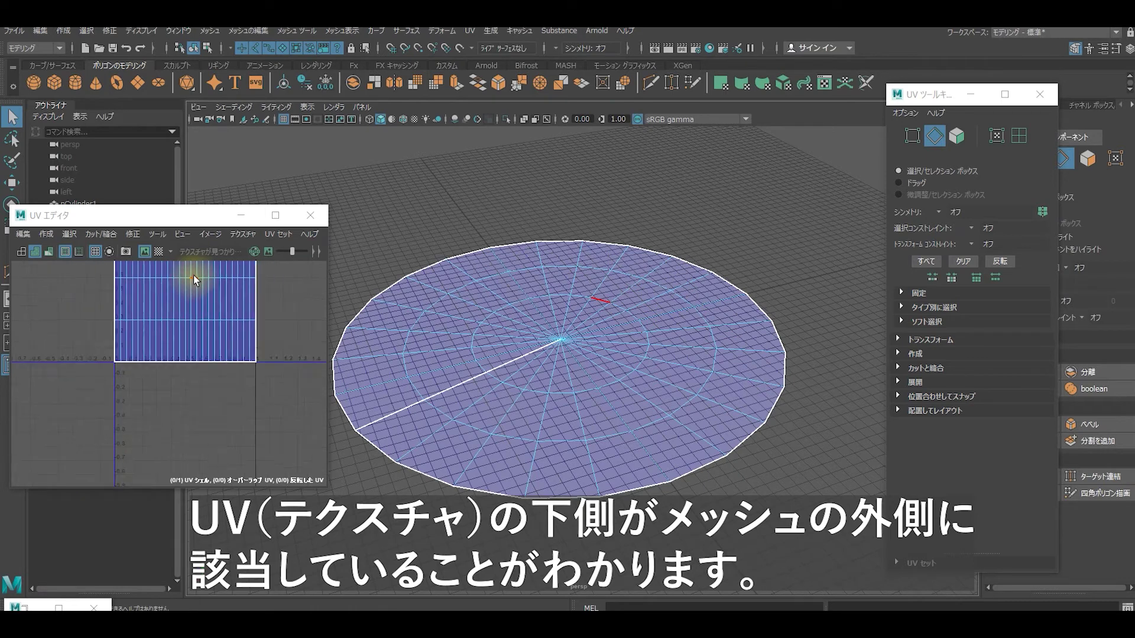
{"action": "scroll", "coordinate": [194, 276], "scroll_direction": "down", "scroll_amount": 1}
{"action": "middle_click_drag", "start_coordinate": [193, 275], "coordinate": [190, 331], "text": "alt"}
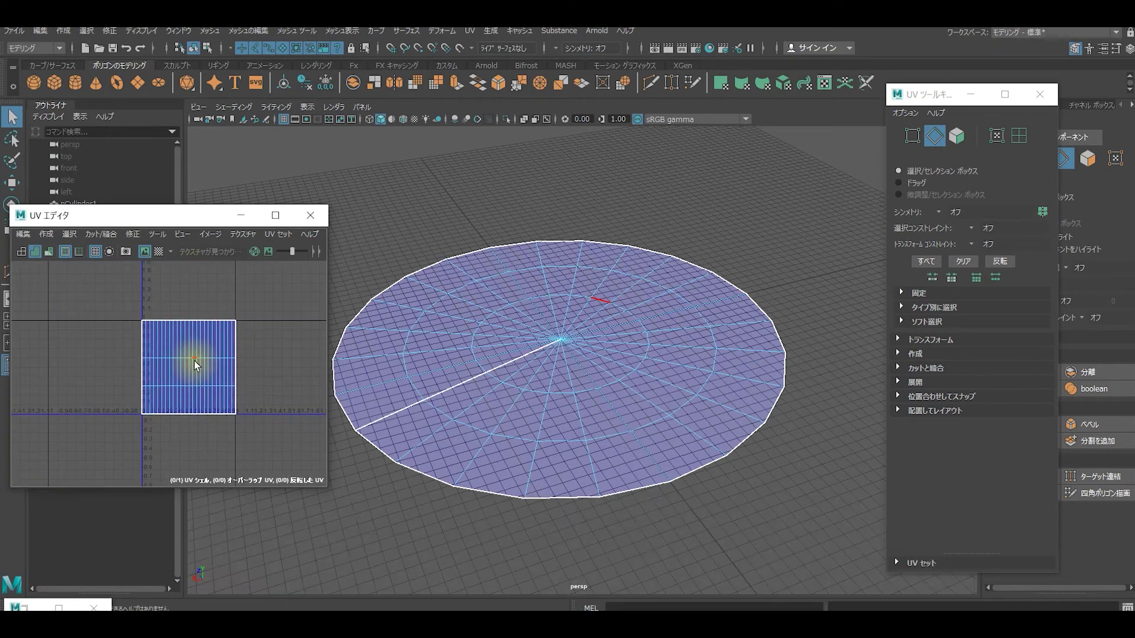
{"action": "scroll", "coordinate": [198, 325], "scroll_direction": "up", "scroll_amount": 2}
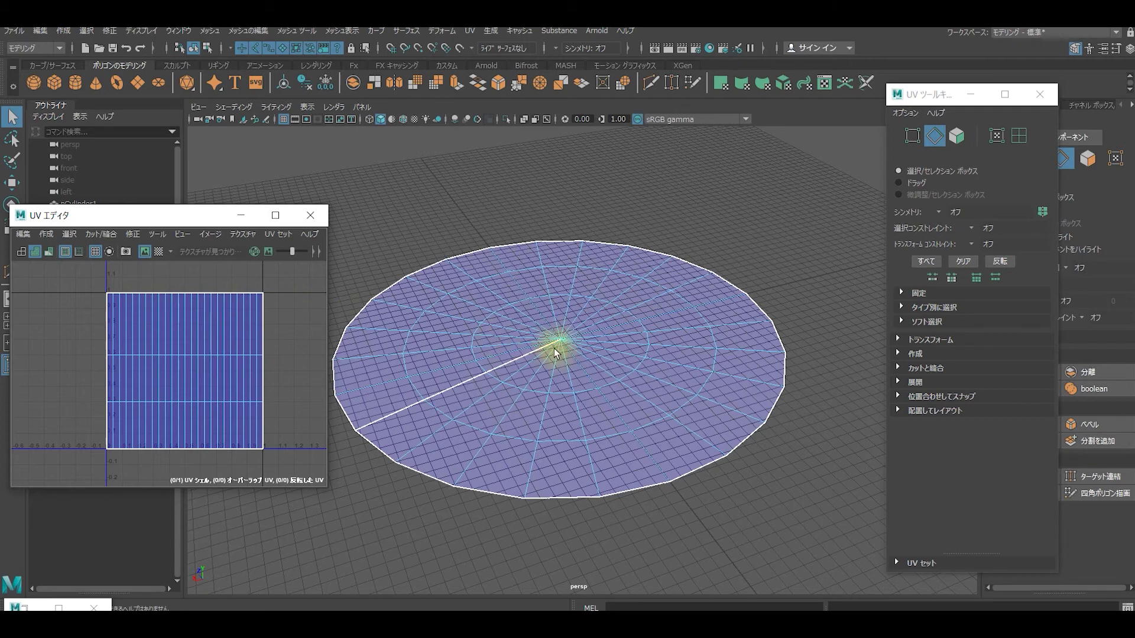
{"action": "right_click_drag", "start_coordinate": [555, 353], "coordinate": [522, 319]}
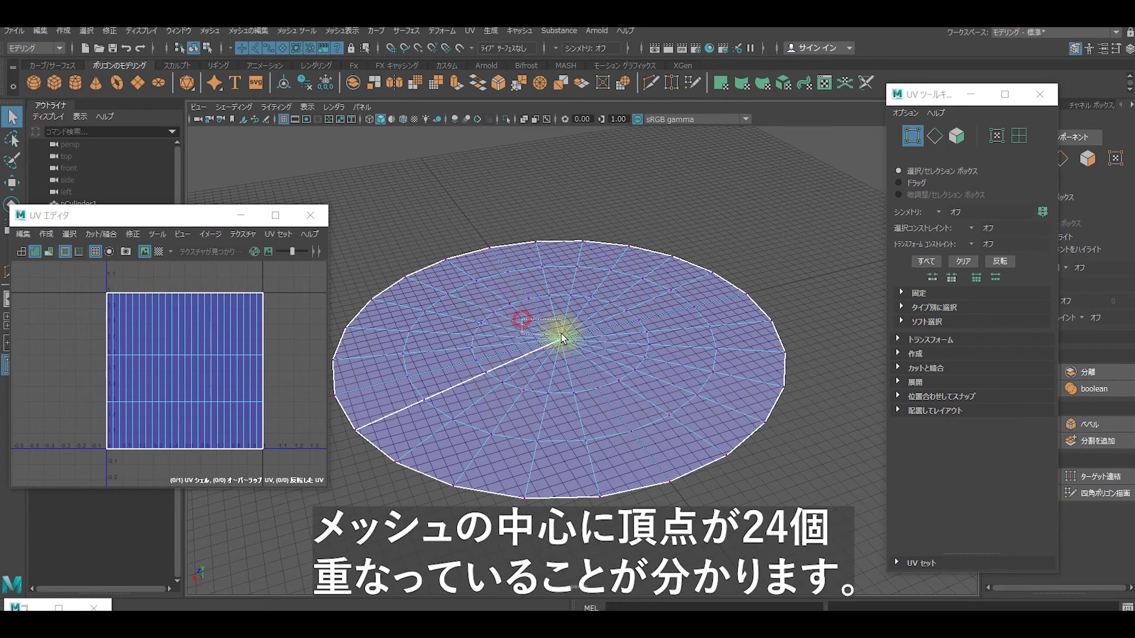
{"action": "left_click_drag", "start_coordinate": [553, 330], "coordinate": [580, 355]}
{"action": "scroll", "coordinate": [222, 302], "scroll_direction": "up", "scroll_amount": 1}
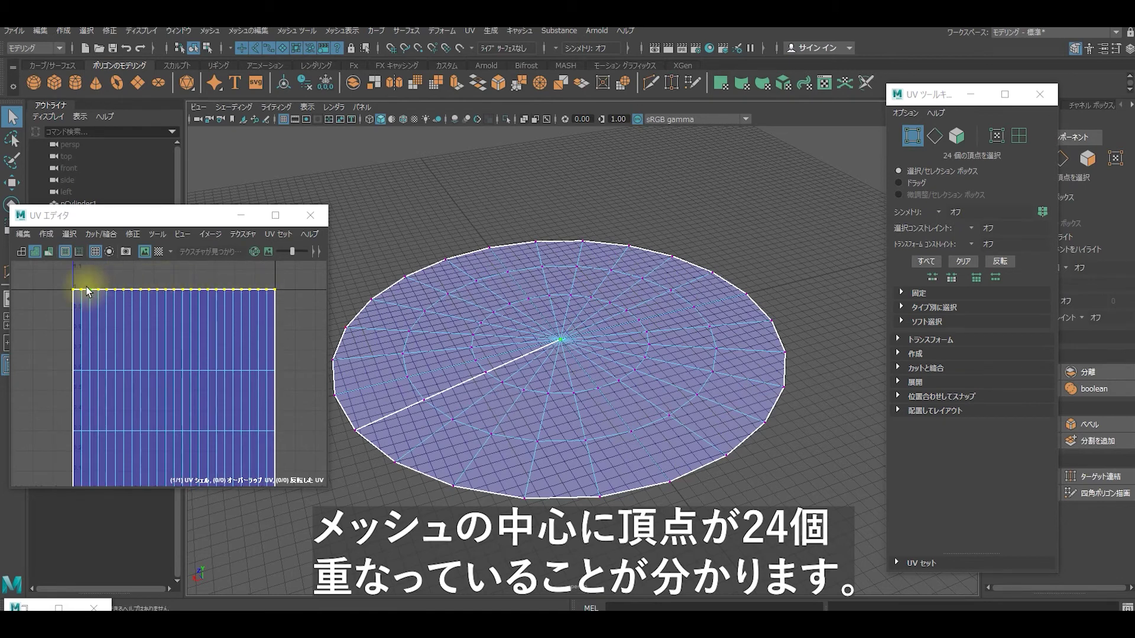
{"action": "scroll", "coordinate": [231, 312], "scroll_direction": "down", "scroll_amount": 1}
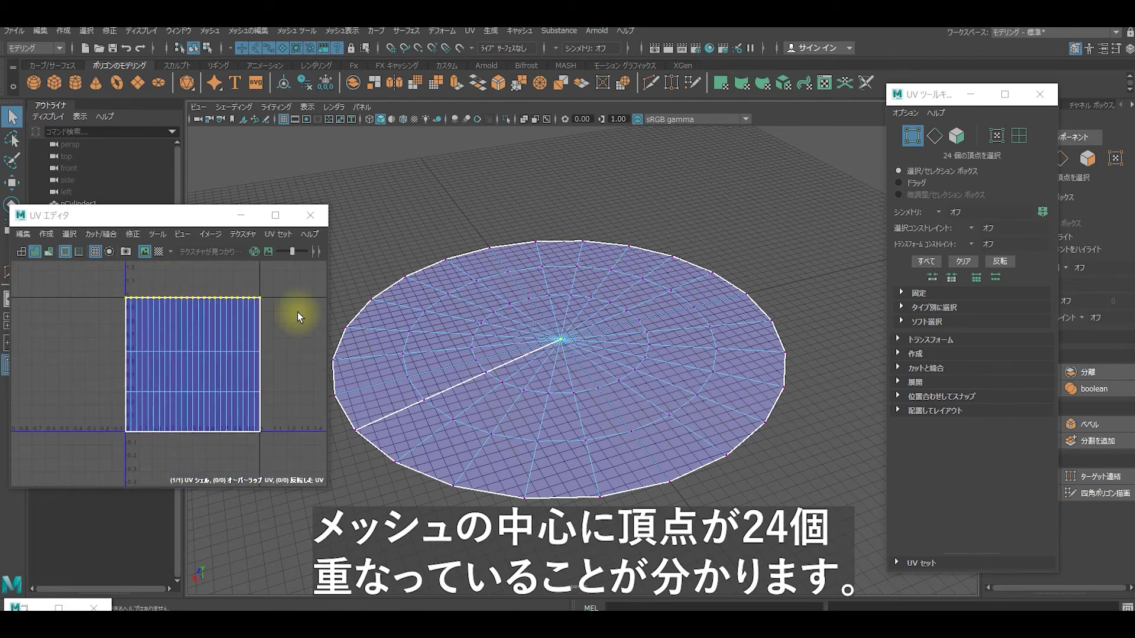
{"action": "left_click", "coordinate": [138, 299]}
{"action": "left_click_drag", "start_coordinate": [91, 279], "coordinate": [285, 454]}
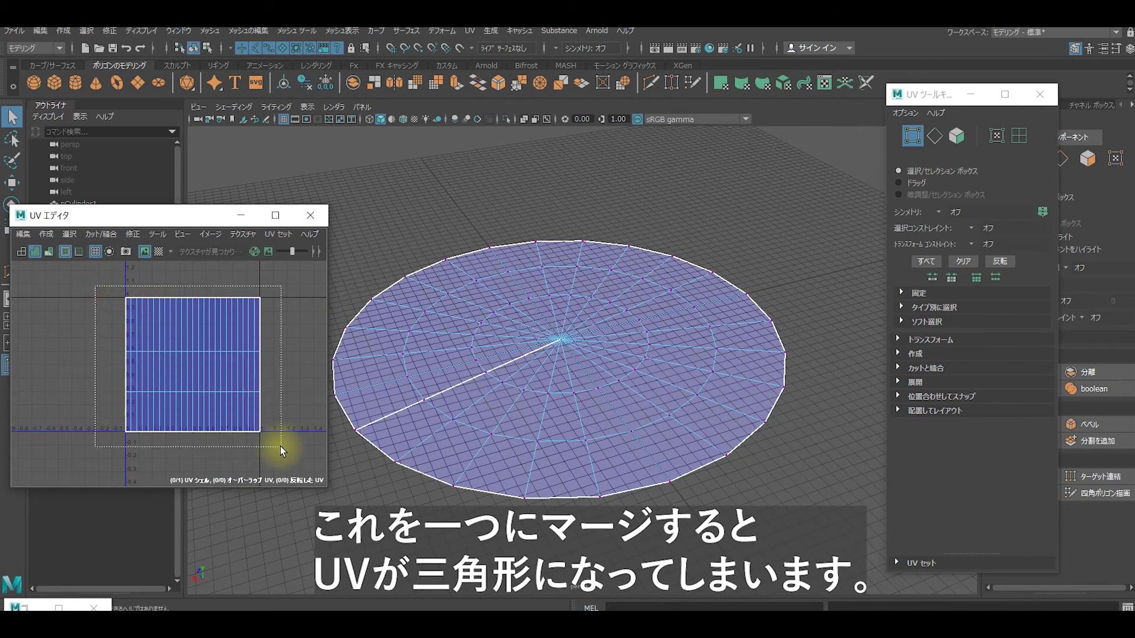
{"action": "left_click", "coordinate": [283, 399]}
{"action": "right_click", "coordinate": [283, 399]}
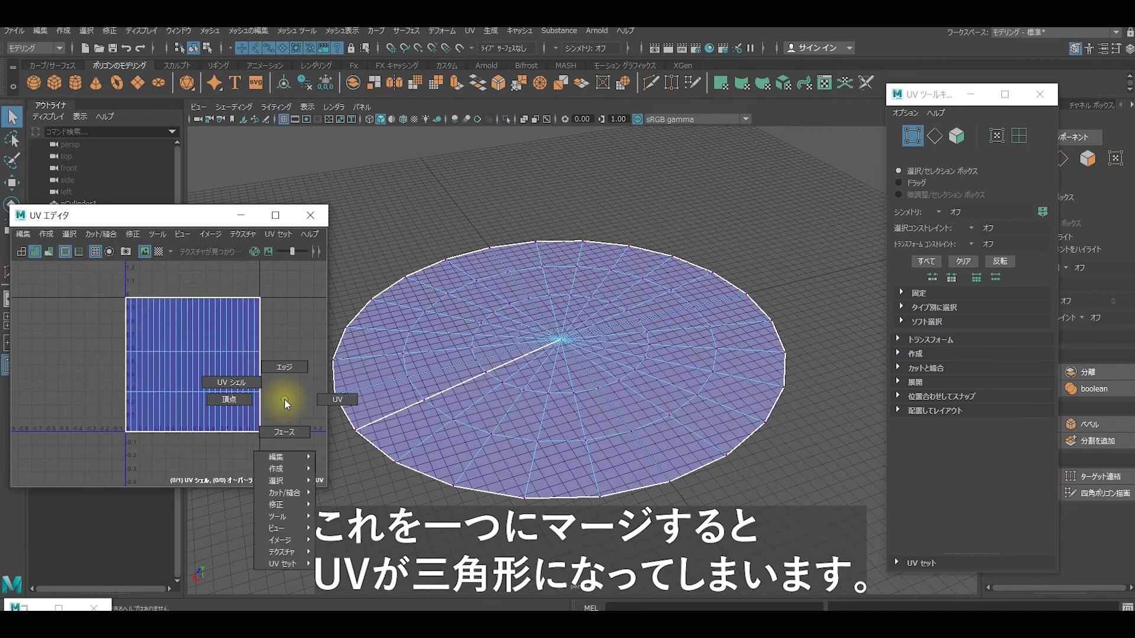
{"action": "right_click_drag", "start_coordinate": [285, 399], "coordinate": [316, 401]}
{"action": "left_click", "coordinate": [88, 284]}
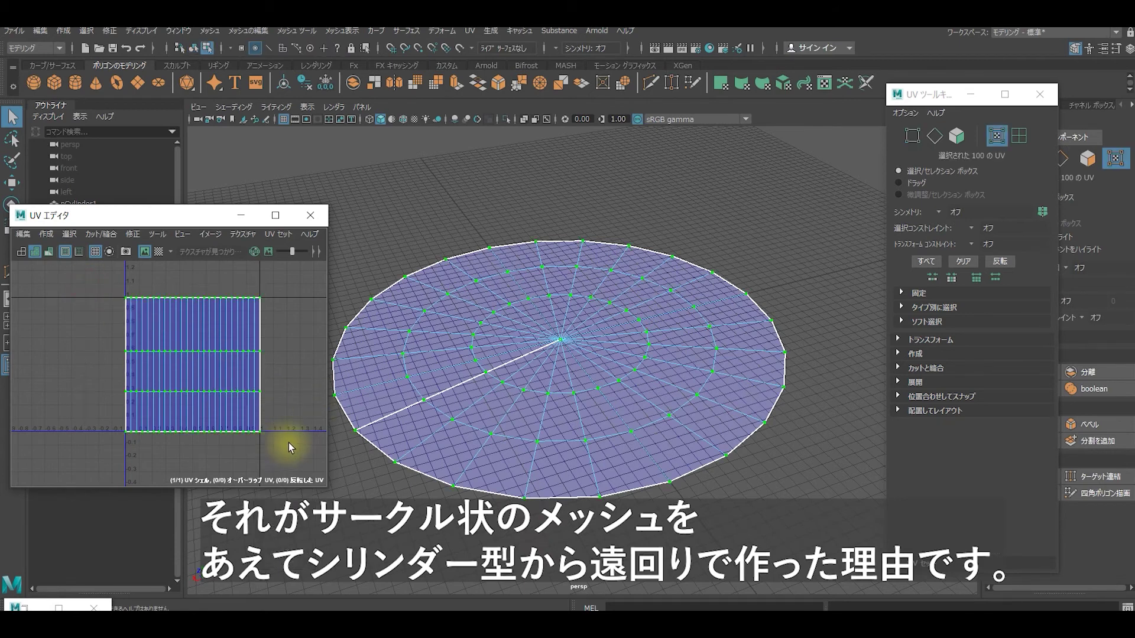
{"action": "right_click_drag", "start_coordinate": [454, 400], "coordinate": [504, 291]}
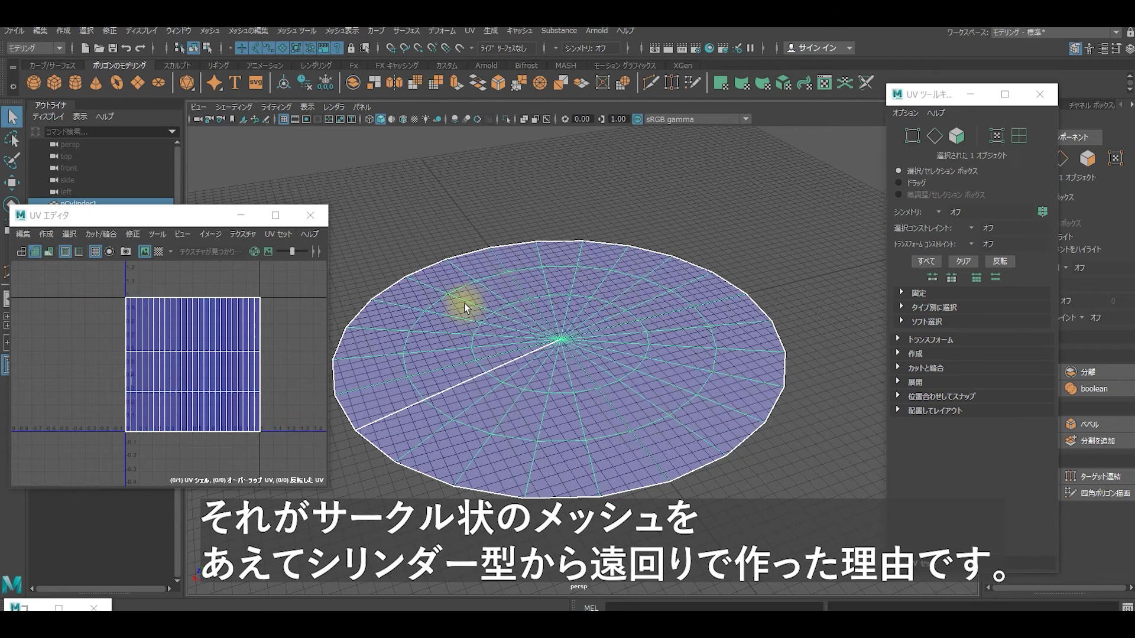
{"action": "left_click_drag", "start_coordinate": [91, 279], "coordinate": [291, 468]}
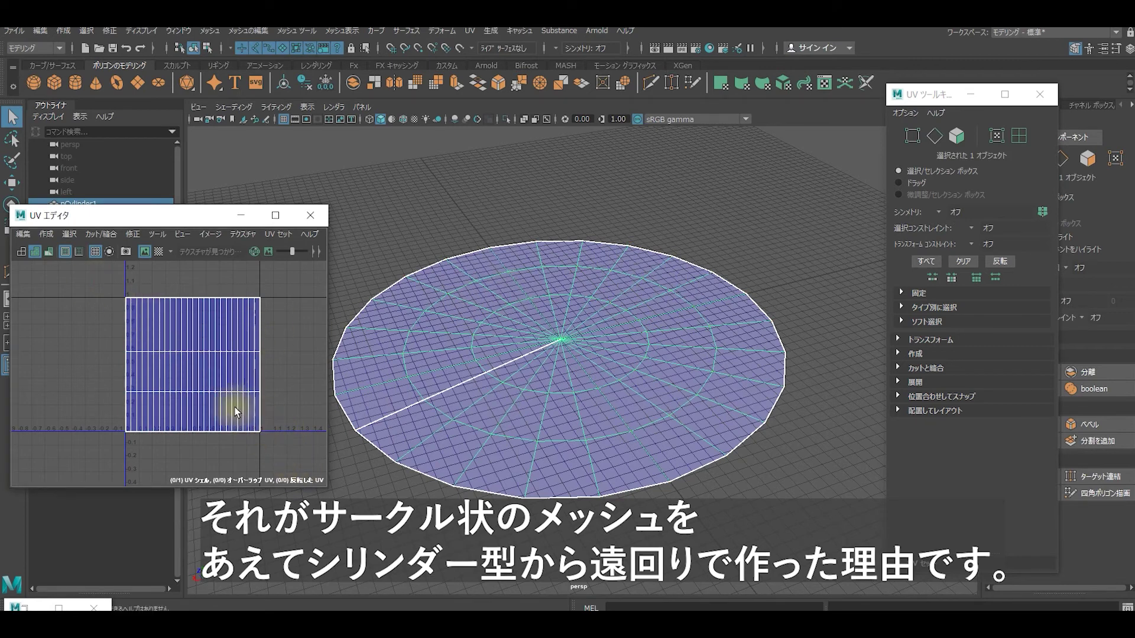
{"action": "key", "text": "w"}
{"action": "scroll", "coordinate": [220, 389], "scroll_direction": "down", "scroll_amount": 1}
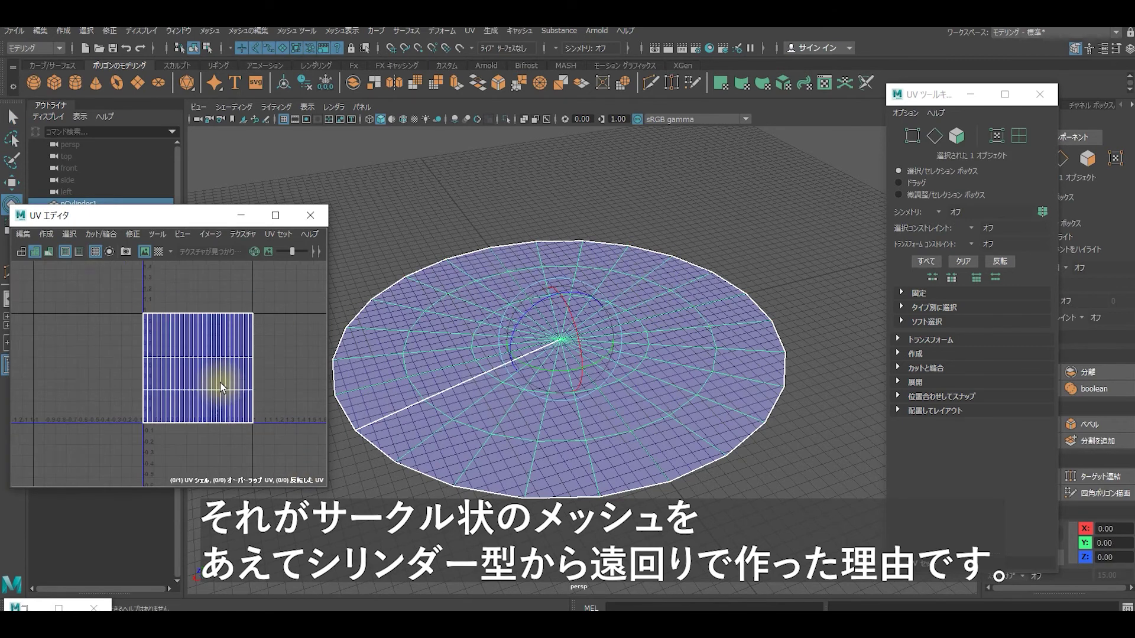
{"action": "key", "text": "e"}
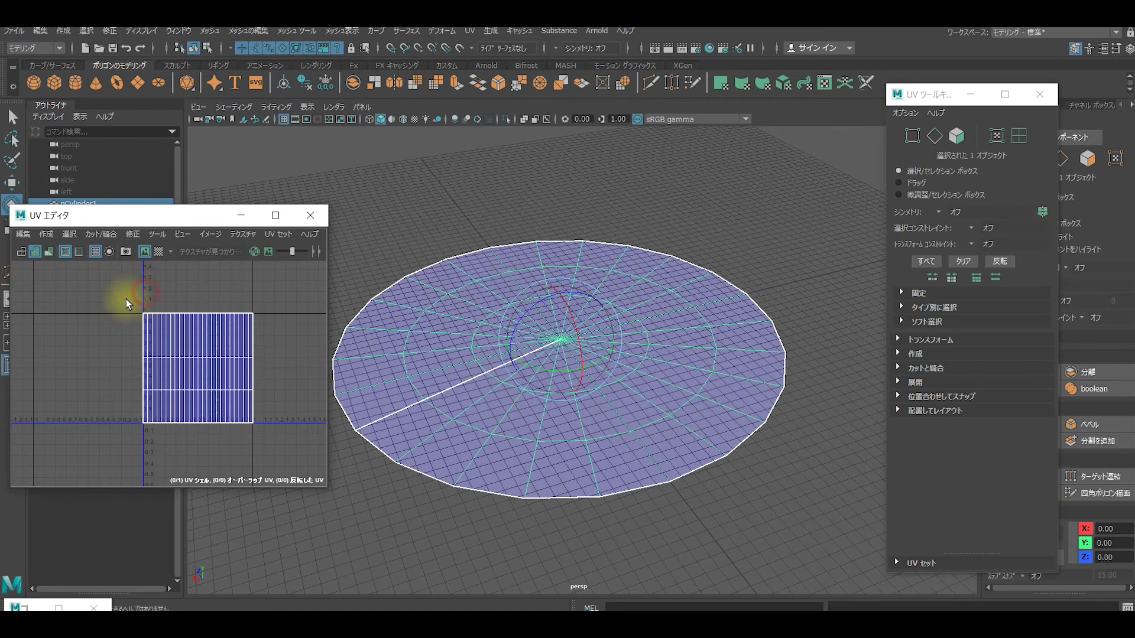
{"action": "right_click", "coordinate": [144, 304]}
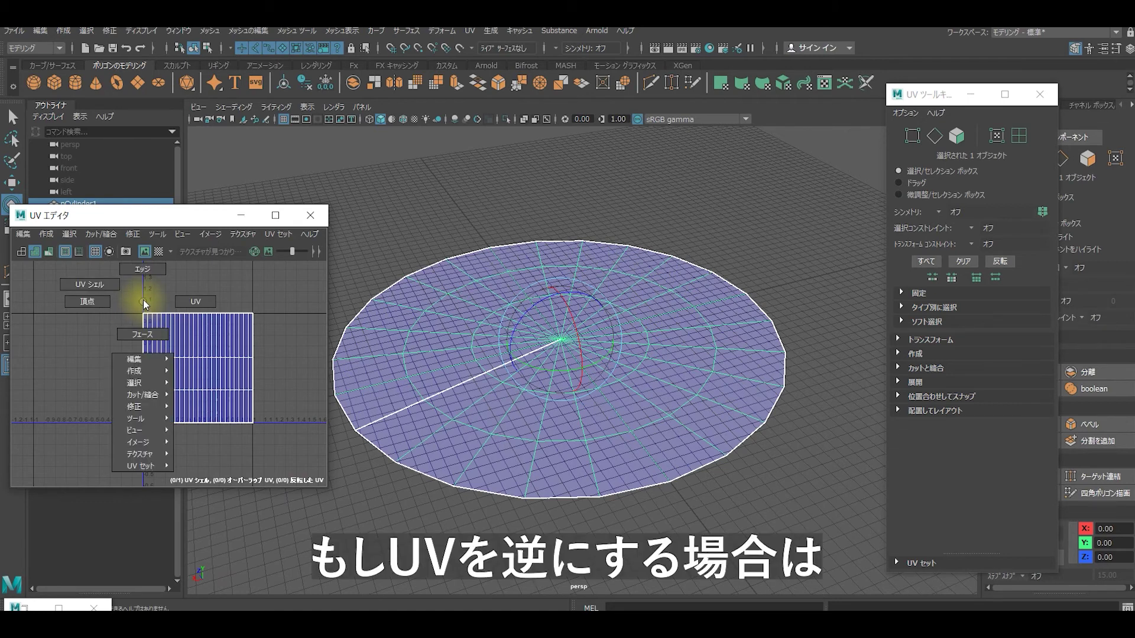
Step: Switch to UV component mode and select the whole UV shell
{"action": "right_click_drag", "start_coordinate": [144, 304], "coordinate": [186, 305]}
{"action": "left_click_drag", "start_coordinate": [127, 296], "coordinate": [260, 435]}
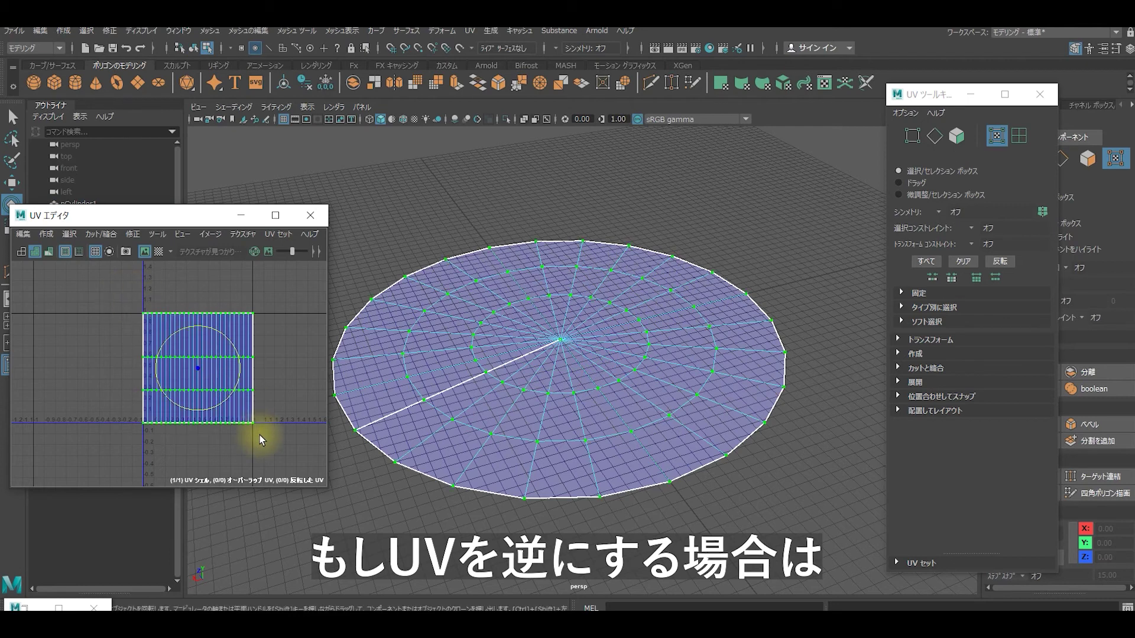
{"action": "scroll", "coordinate": [259, 394], "scroll_direction": "up", "scroll_amount": 2}
{"action": "scroll", "coordinate": [259, 394], "scroll_direction": "down", "scroll_amount": 3}
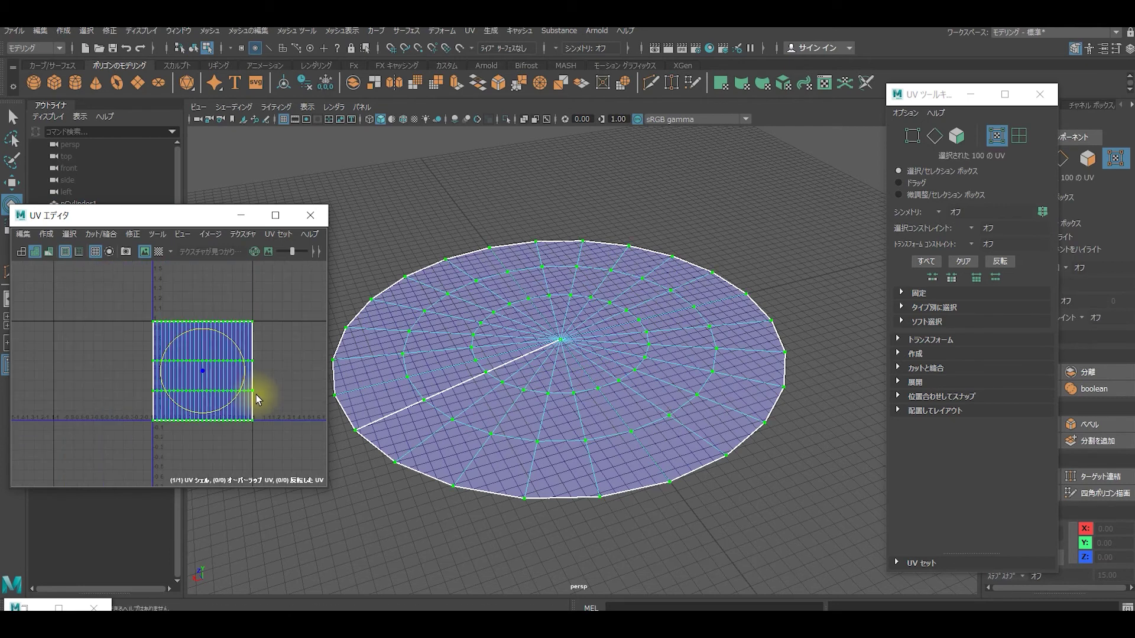
{"action": "scroll", "coordinate": [256, 395], "scroll_direction": "down", "scroll_amount": 2}
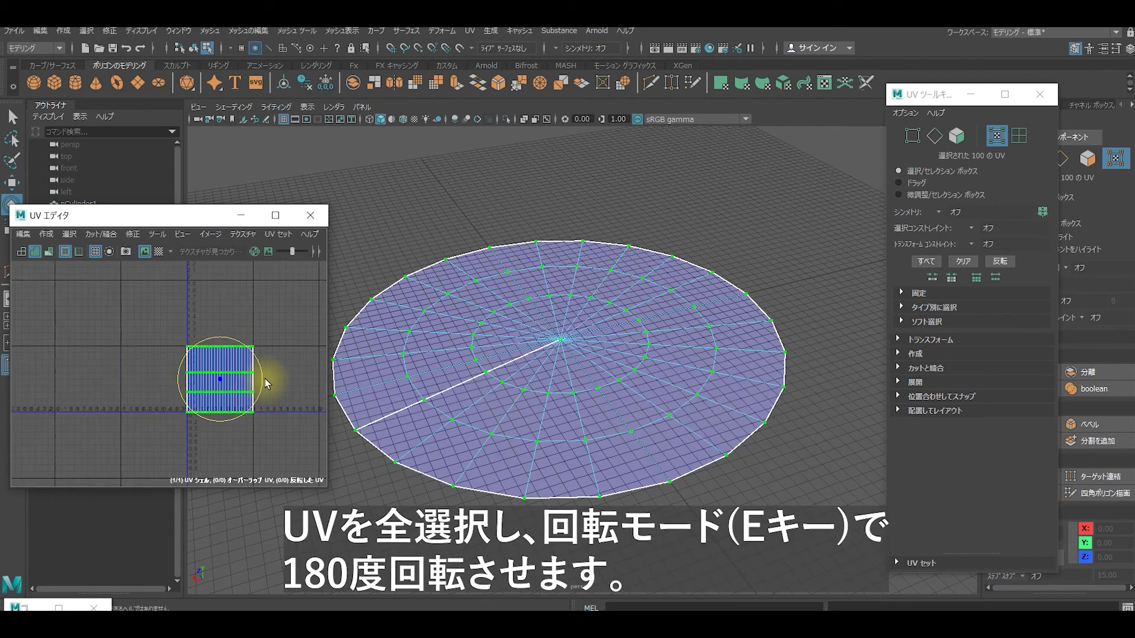
Step: Rotate the UV shell 180° with snapping so it stays axis-aligned, then deselect it
{"action": "mouse_move", "coordinate": [264, 378]}
{"action": "left_mouse_down"}
{"action": "mouse_move", "coordinate": [107, 416]}
{"action": "mouse_move", "coordinate": [228, 421]}
{"action": "left_mouse_up"}
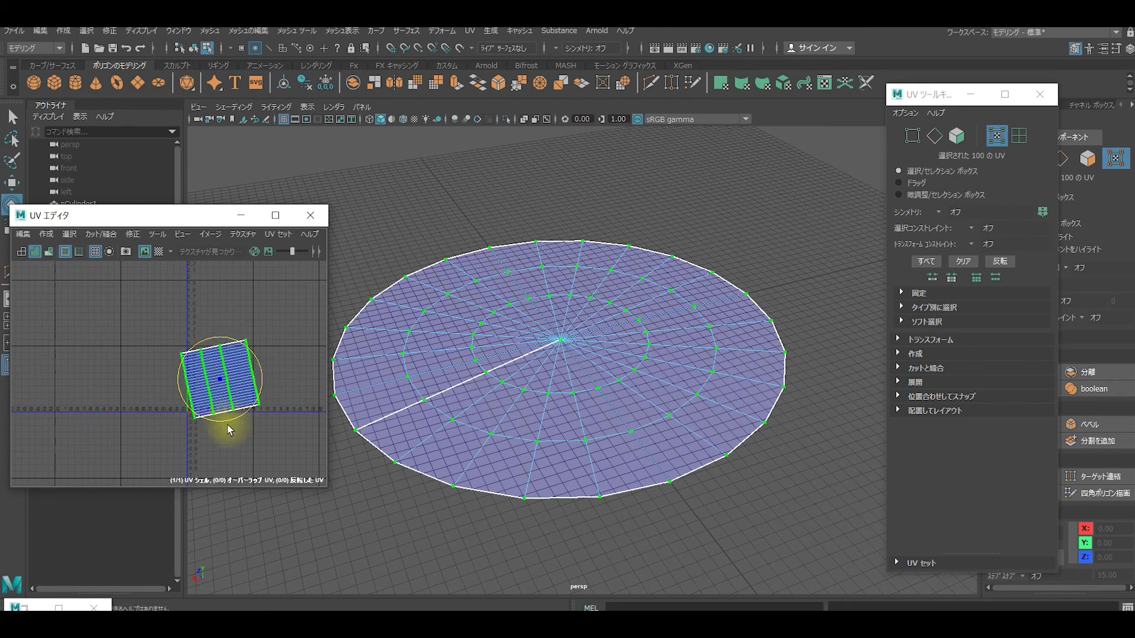
{"action": "left_click_drag", "start_coordinate": [229, 429], "coordinate": [264, 388]}
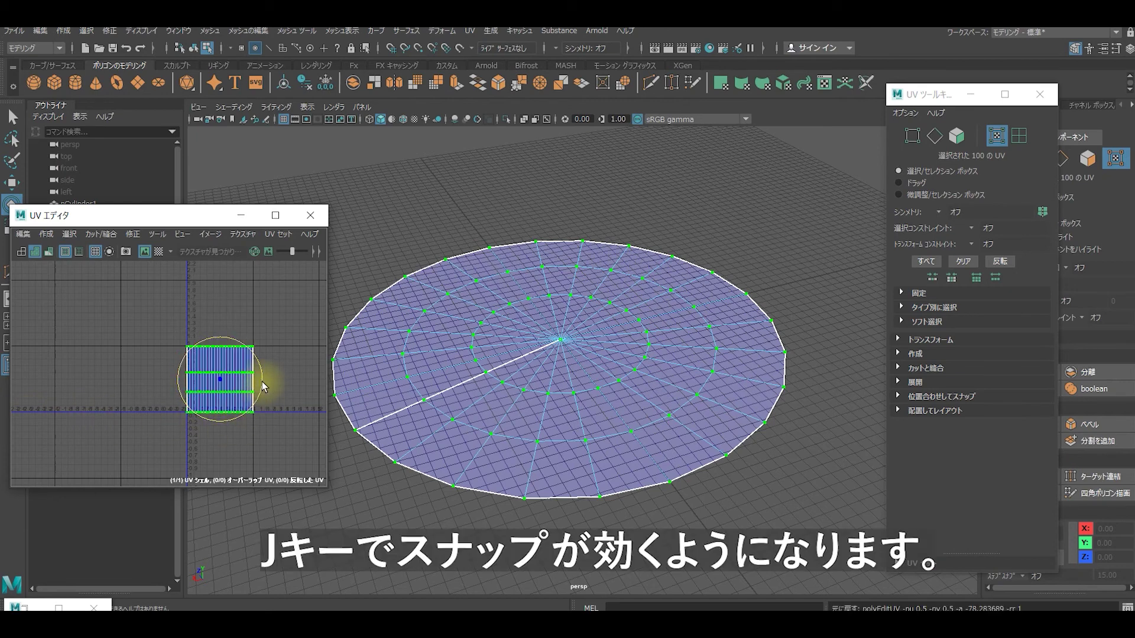
{"action": "mouse_move", "coordinate": [264, 387]}
{"action": "left_mouse_down"}
{"action": "mouse_move", "coordinate": [208, 414]}
{"action": "mouse_move", "coordinate": [123, 390]}
{"action": "mouse_move", "coordinate": [150, 393]}
{"action": "left_mouse_up"}
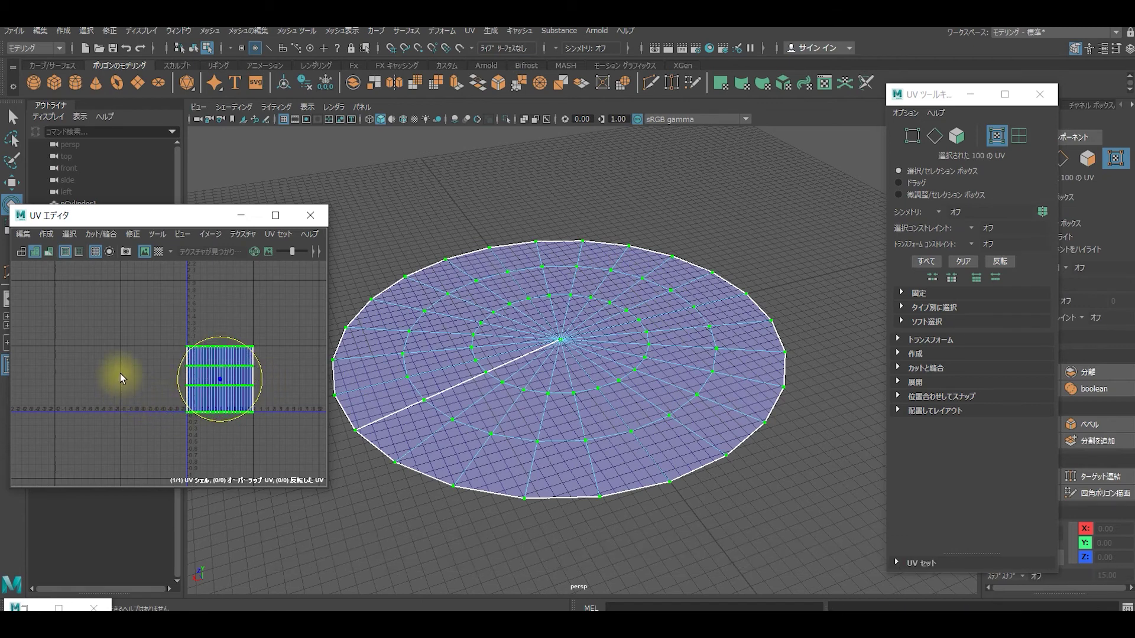
{"action": "left_click", "coordinate": [150, 394]}
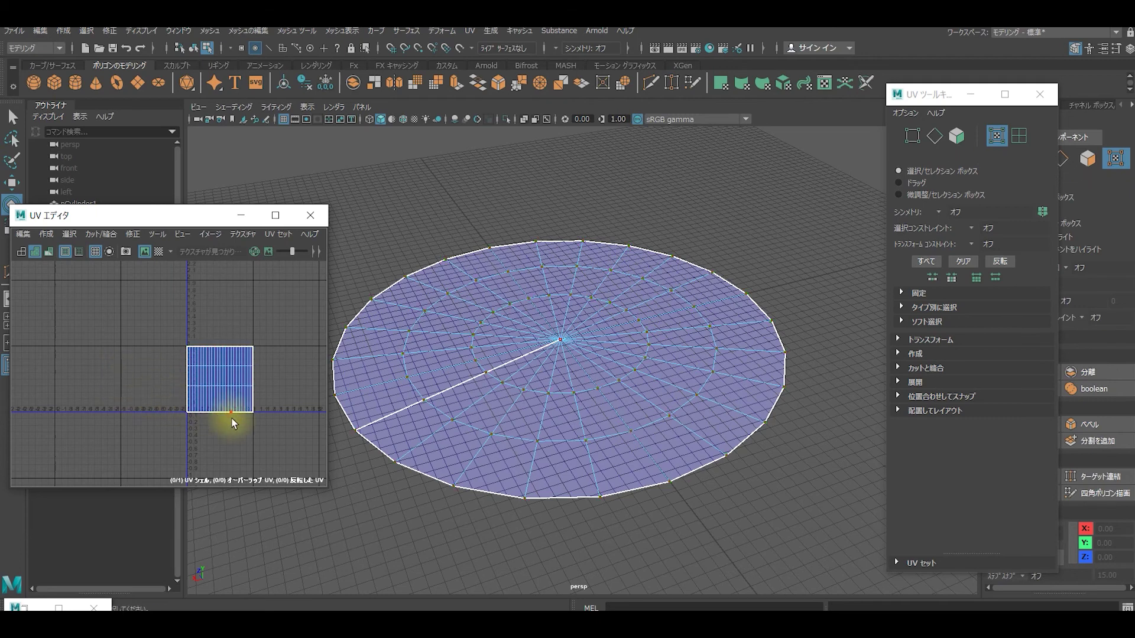
Step: Recentre the UV square in the editor and return to Edge selection mode
{"action": "scroll", "coordinate": [235, 423], "scroll_direction": "up", "scroll_amount": 3}
{"action": "middle_click_drag", "start_coordinate": [248, 418], "coordinate": [236, 459], "text": "alt"}
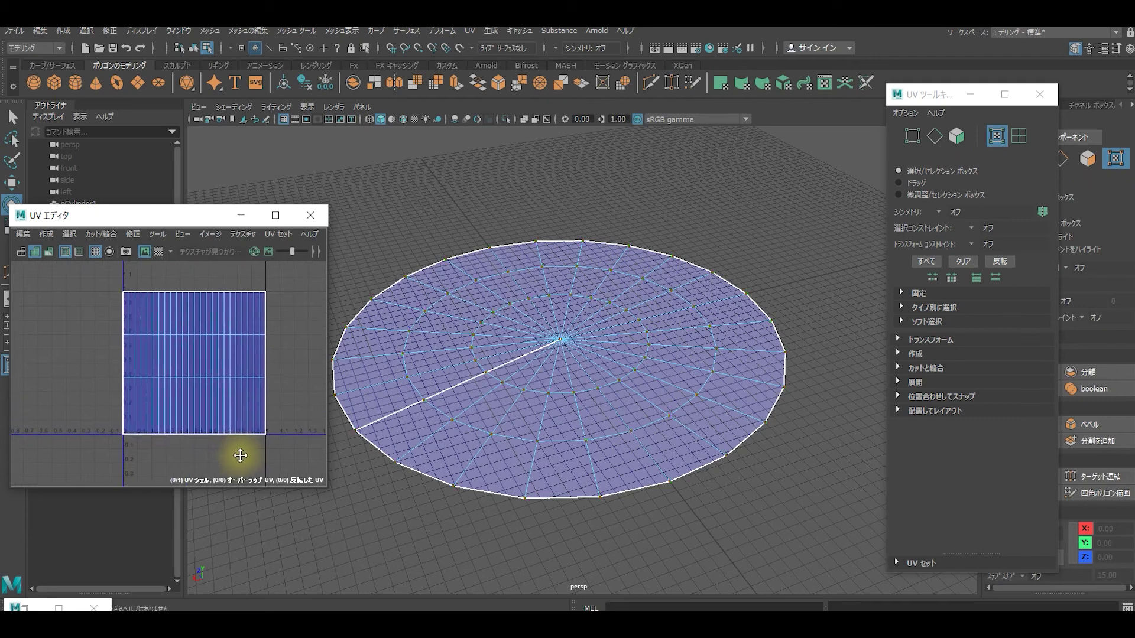
{"action": "right_click", "coordinate": [239, 462]}
{"action": "left_click", "coordinate": [236, 425]}
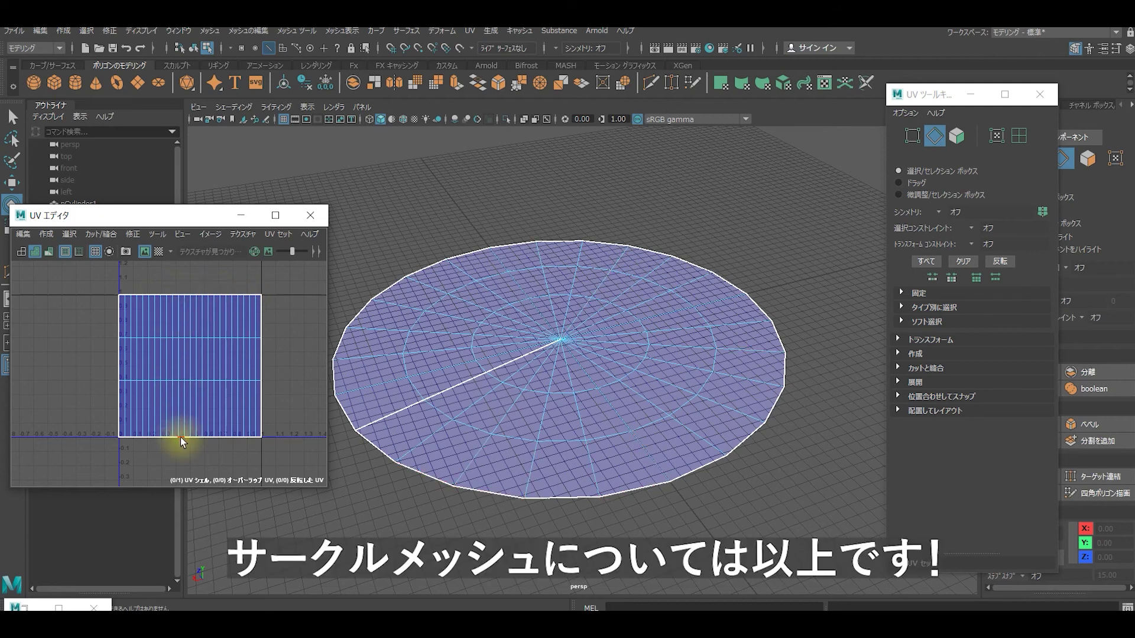
Step: Check the disc's 48-edge loop and its 24 centre vertices, then clear the selection
{"action": "double_click", "coordinate": [553, 331]}
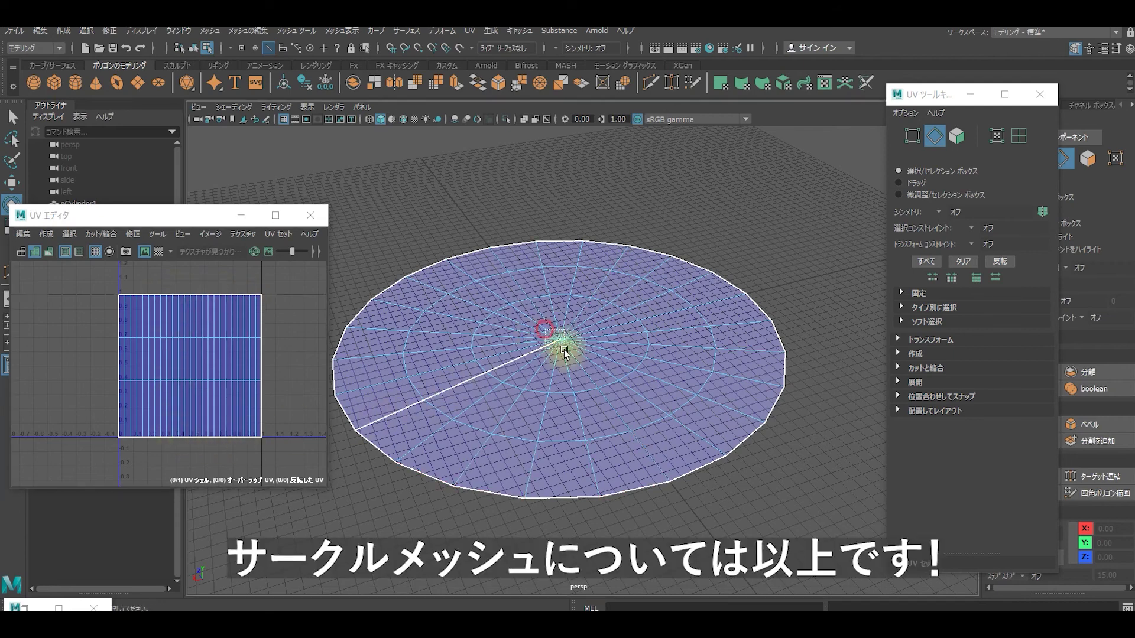
{"action": "right_click", "coordinate": [566, 308]}
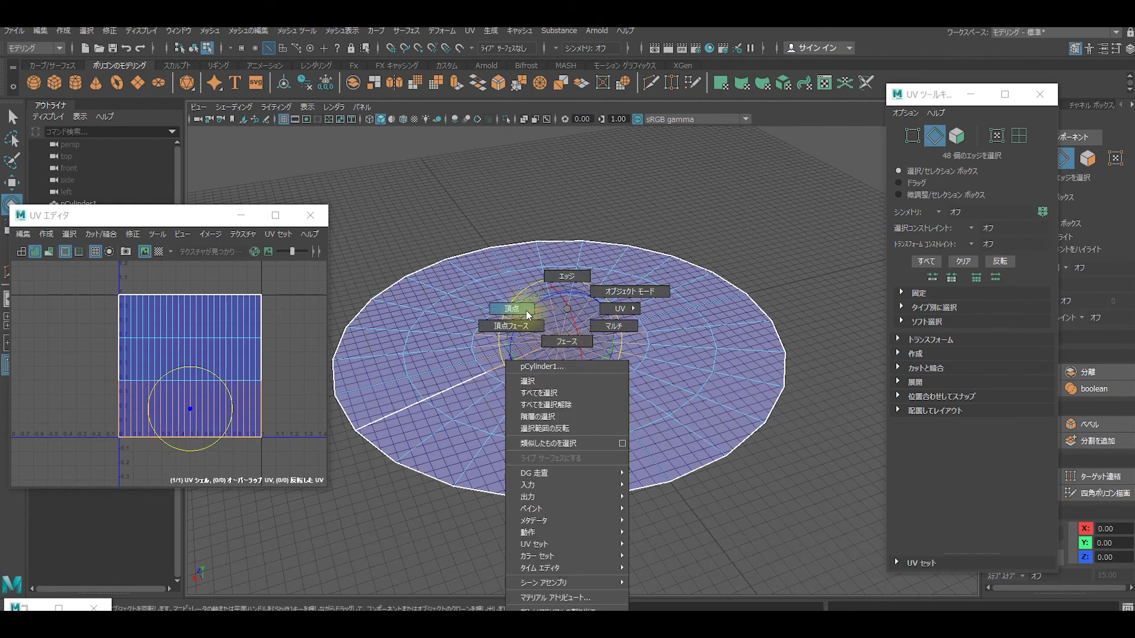
{"action": "left_click", "coordinate": [528, 319]}
{"action": "left_click_drag", "start_coordinate": [566, 346], "coordinate": [568, 347]}
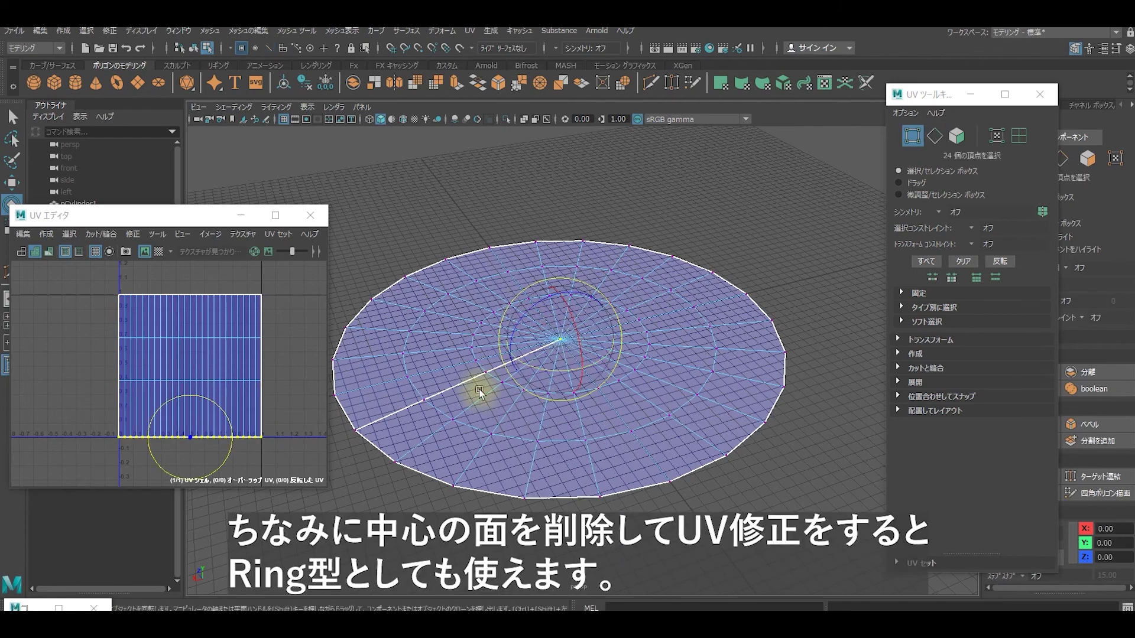
{"action": "scroll", "coordinate": [215, 458], "scroll_direction": "up", "scroll_amount": 2}
{"action": "scroll", "coordinate": [216, 458], "scroll_direction": "up", "scroll_amount": 2}
{"action": "scroll", "coordinate": [215, 458], "scroll_direction": "down", "scroll_amount": 2}
{"action": "scroll", "coordinate": [215, 458], "scroll_direction": "down", "scroll_amount": 1}
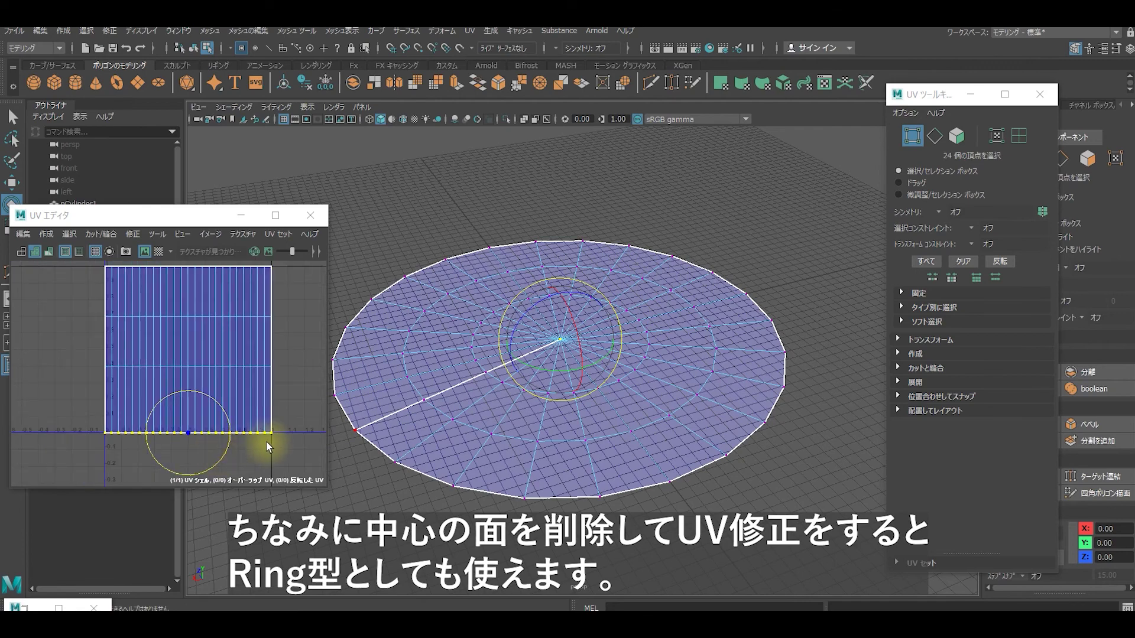
{"action": "left_click", "coordinate": [269, 442]}
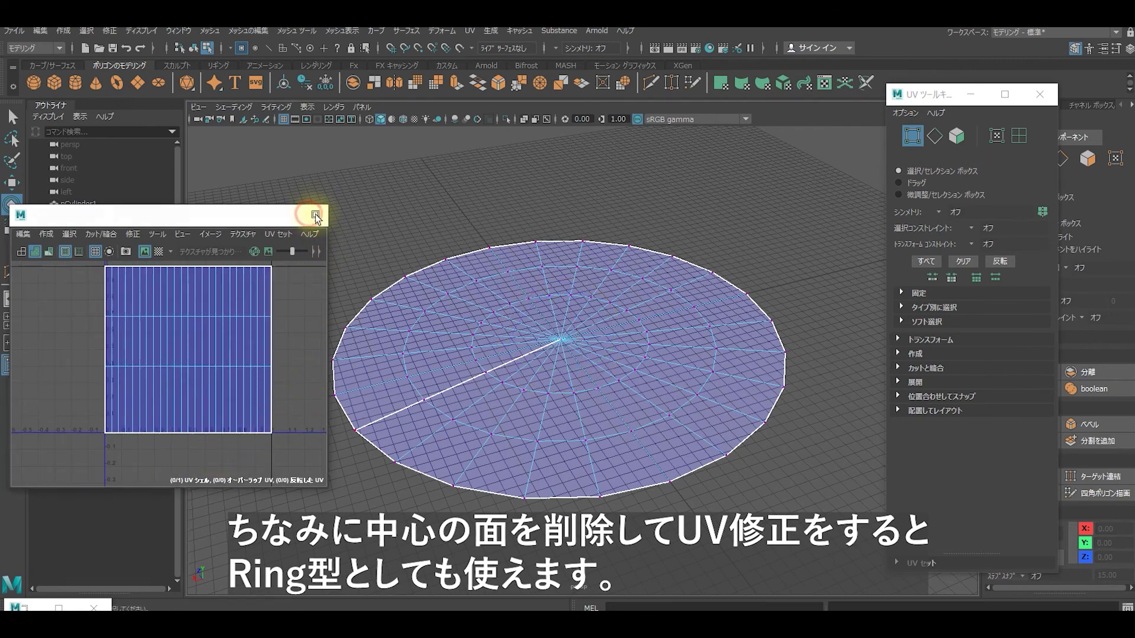
Step: Close the UV Editor and UV Toolkit, leaving the disc selected in object mode
{"action": "left_click", "coordinate": [310, 215]}
{"action": "left_click", "coordinate": [1049, 101]}
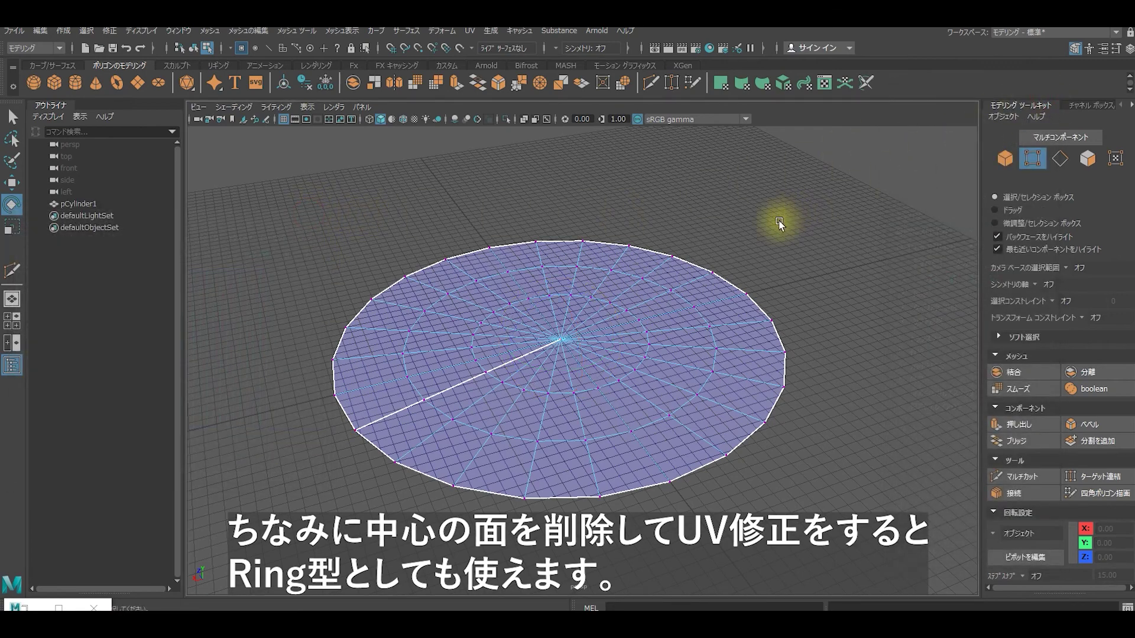
{"action": "right_click_drag", "start_coordinate": [587, 299], "coordinate": [632, 287]}
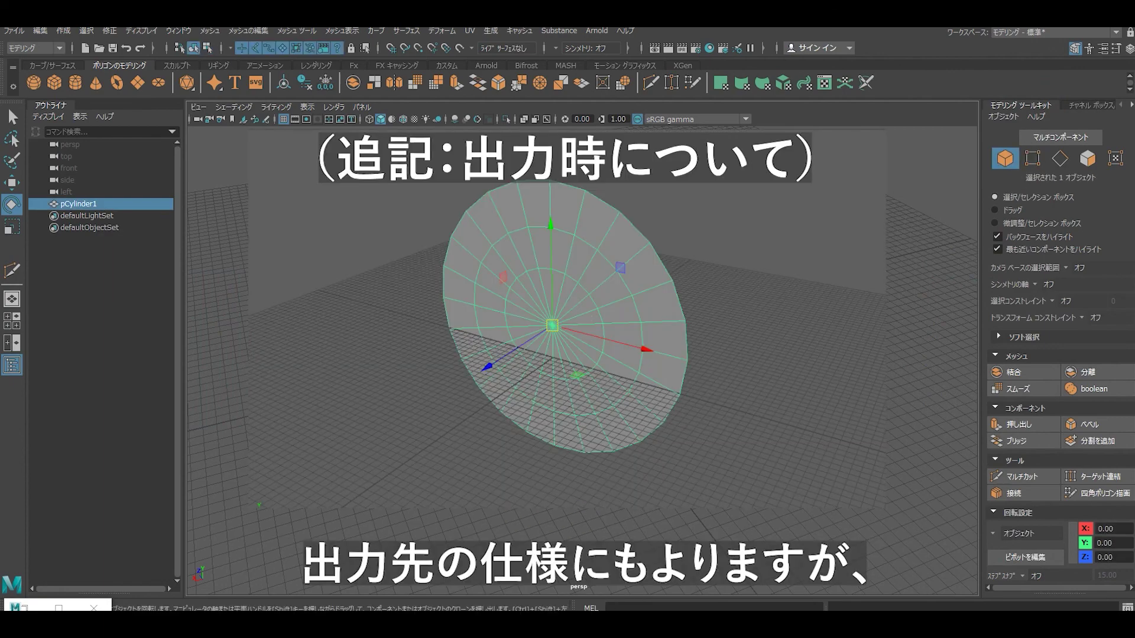